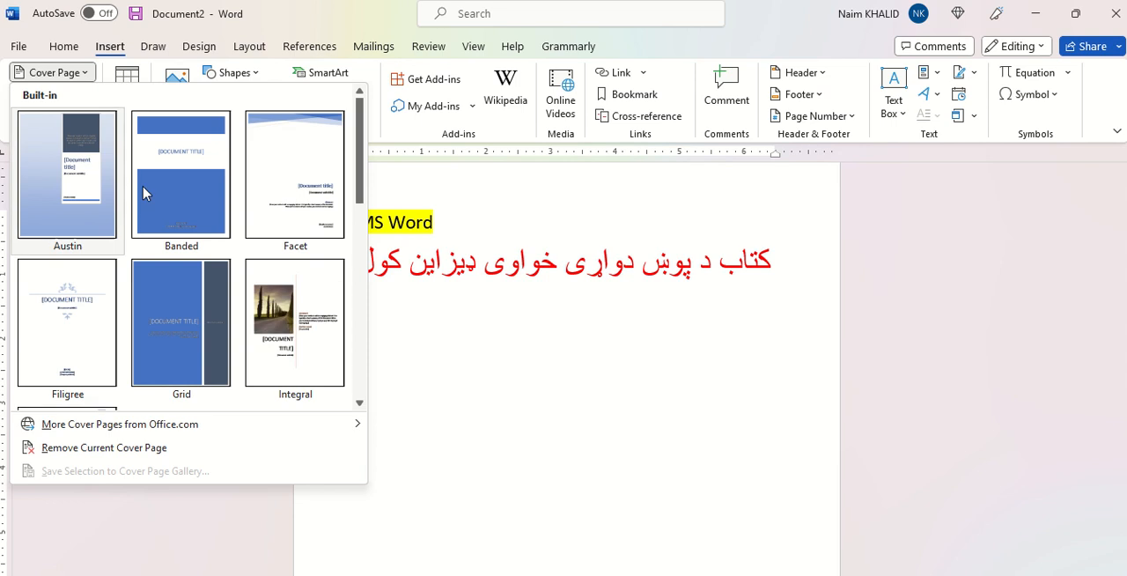
Step: Insert the built-in Slice (Light) cover page at the front of the document
{"action": "scroll", "coordinate": [239, 296], "scroll_direction": "down", "scroll_amount": 3}
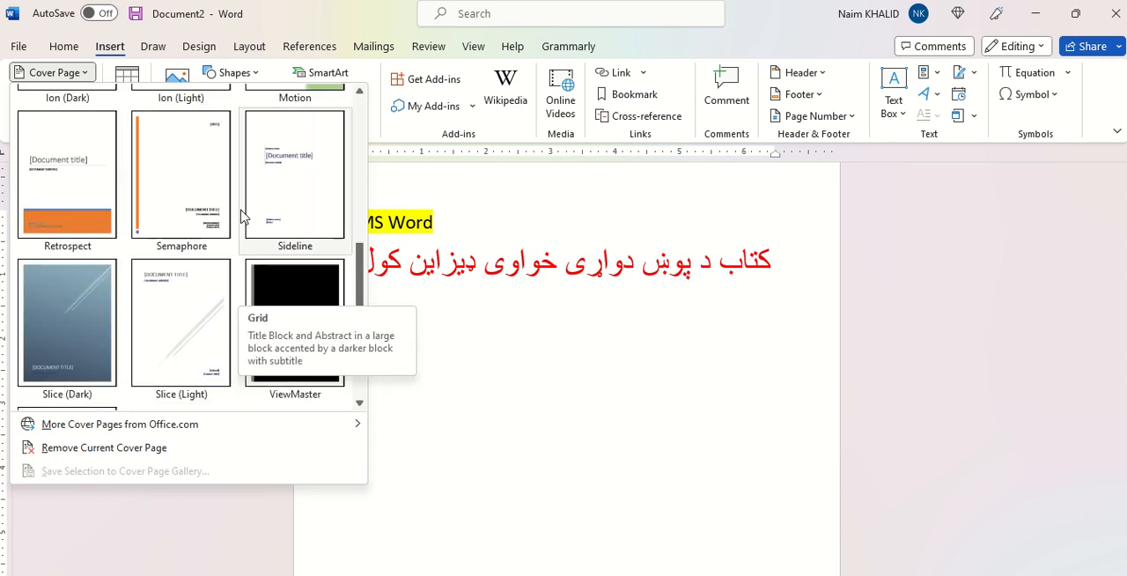
{"action": "left_click", "coordinate": [193, 304]}
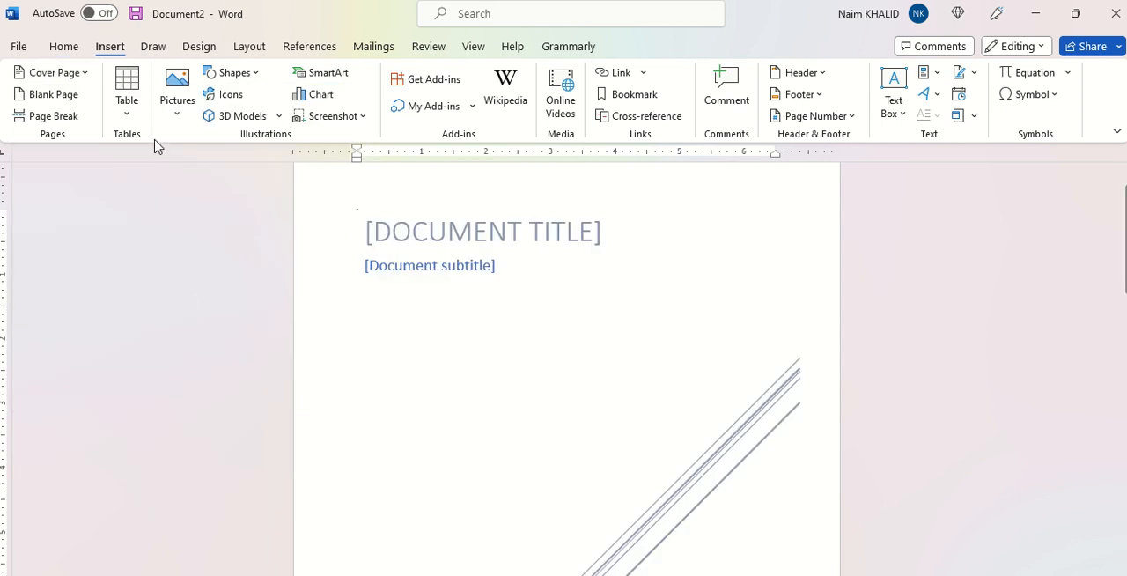
{"action": "scroll", "coordinate": [595, 415], "scroll_direction": "down", "scroll_amount": 3}
{"action": "scroll", "coordinate": [594, 415], "scroll_direction": "down", "scroll_amount": 1}
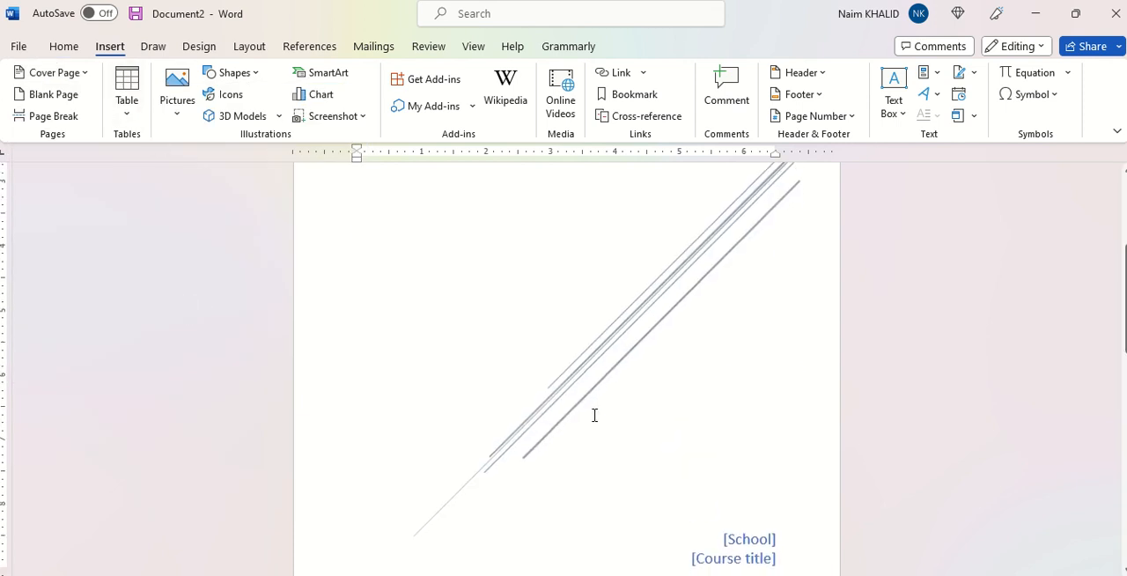
{"action": "scroll", "coordinate": [594, 415], "scroll_direction": "up", "scroll_amount": 5}
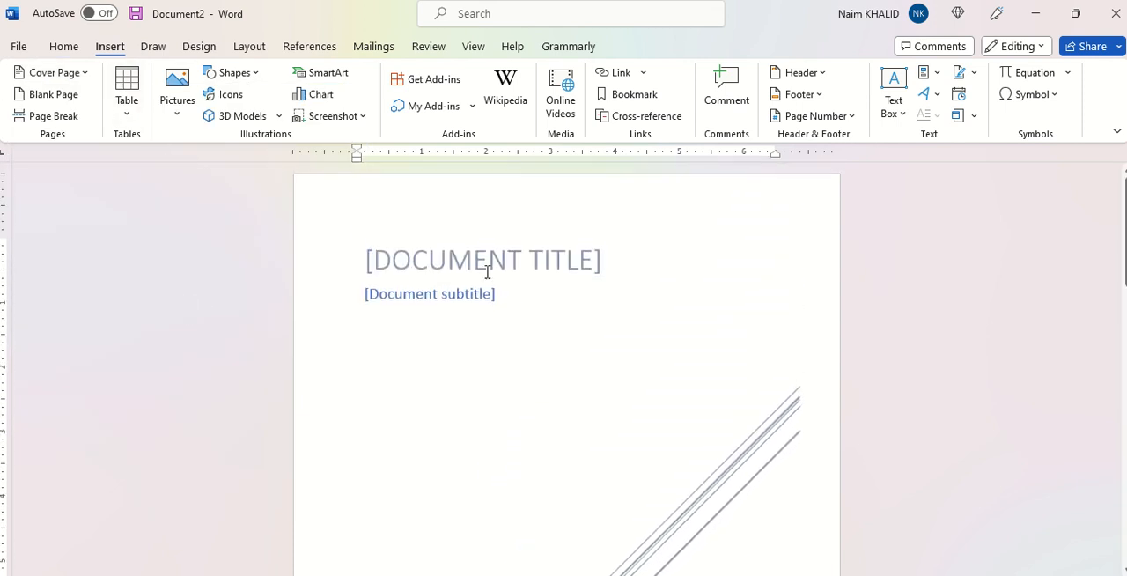
Step: Fill in the cover page's document title as "د افغانستان د زراعتی انکشاف تاریخ"
{"action": "left_click", "coordinate": [480, 264]}
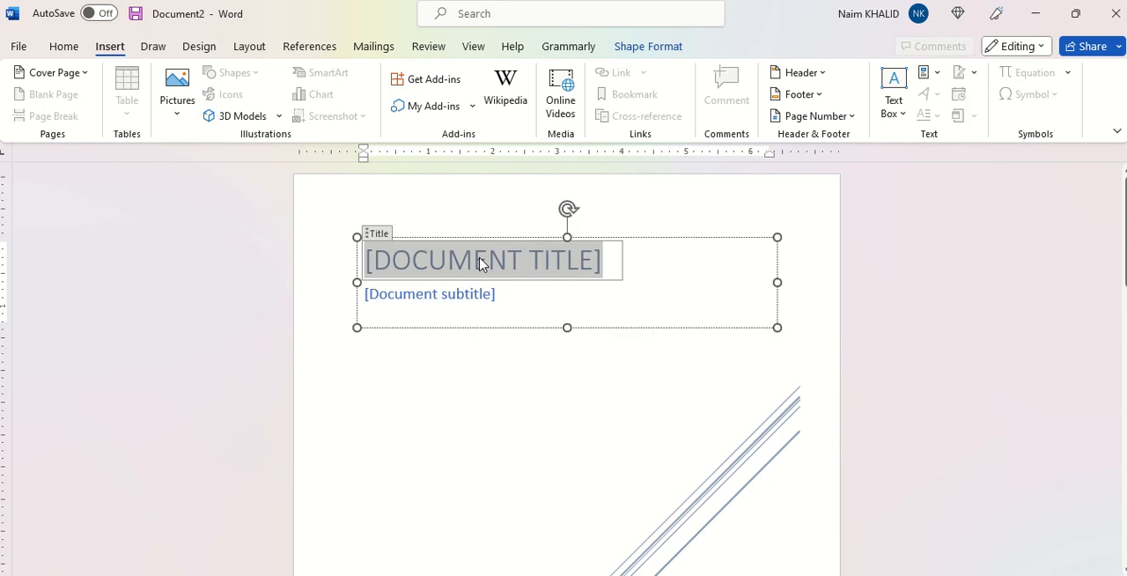
{"action": "type", "text": "د"}
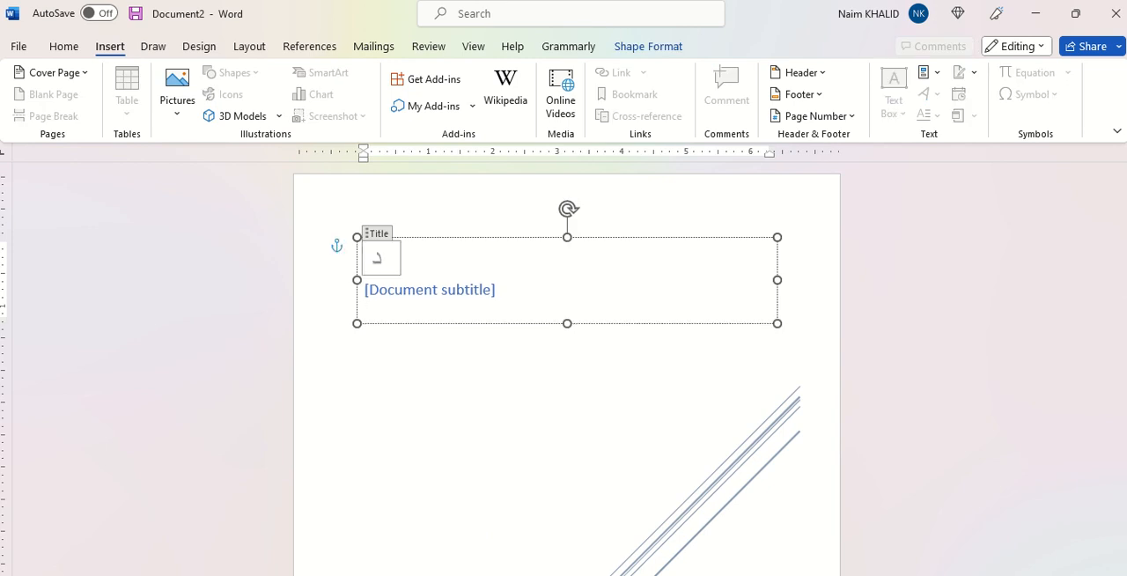
{"action": "type", "text": " افغانستان د"}
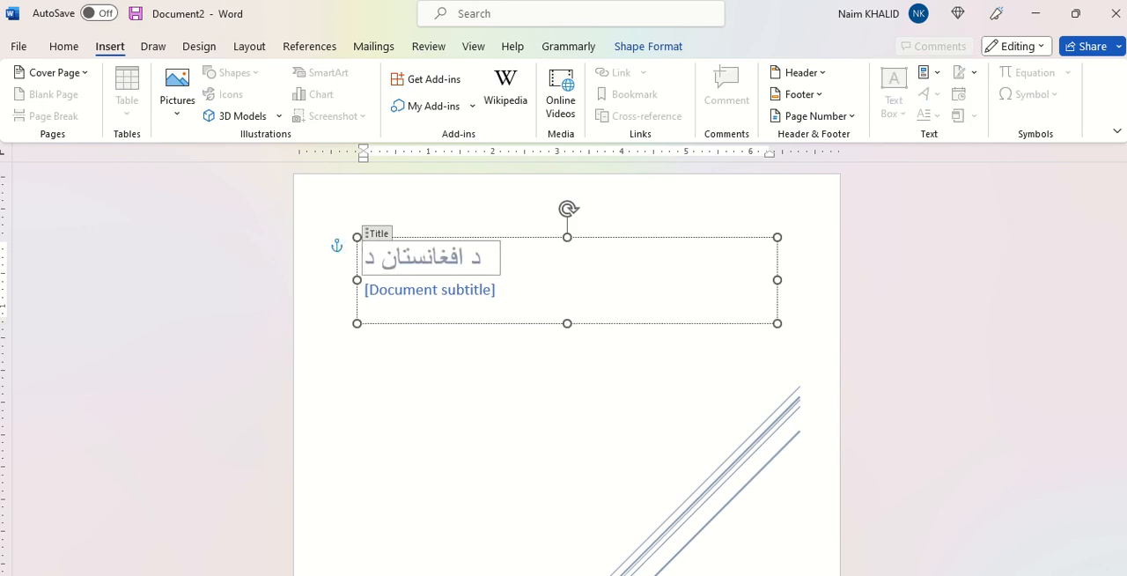
{"action": "type", "text": " زراعت ت"}
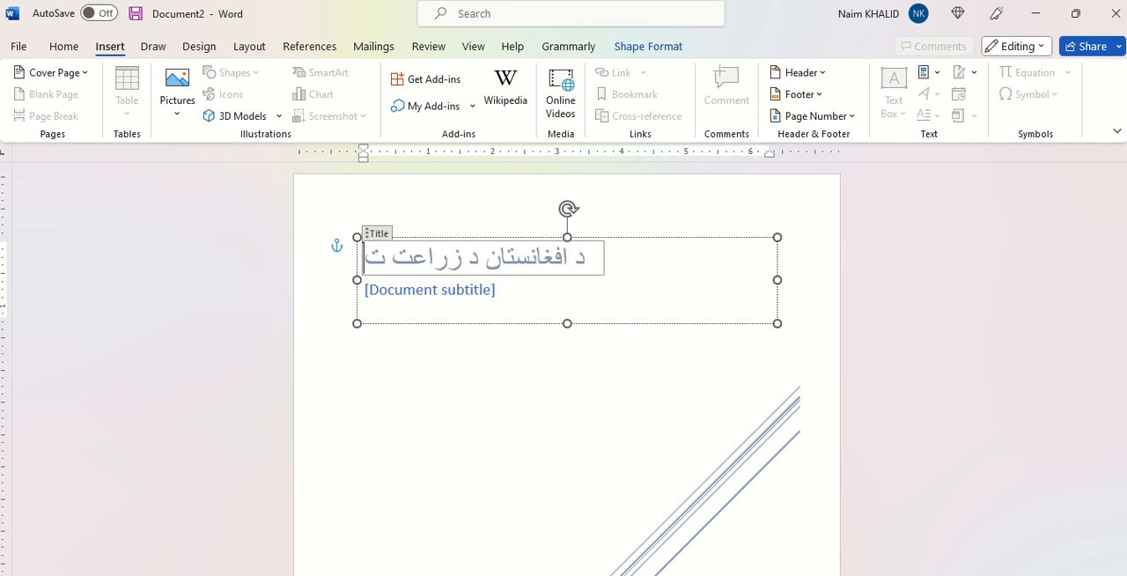
{"action": "key", "text": "BackSpace"}
{"action": "key", "text": "BackSpace"}
{"action": "type", "text": "ی"}
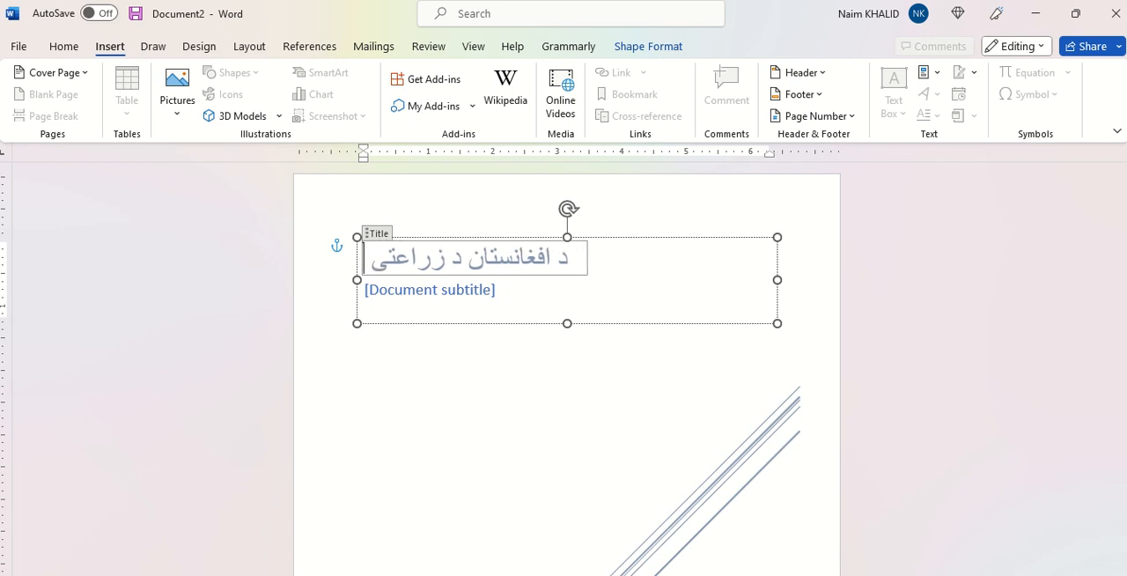
{"action": "type", "text": " انکشاف"}
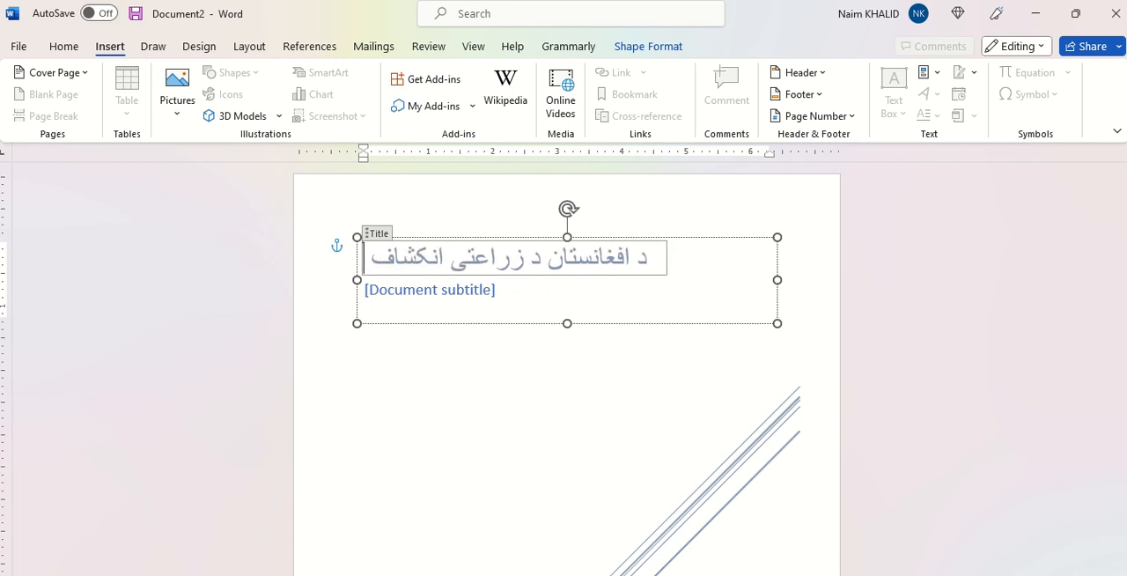
{"action": "type", "text": " تاریخ"}
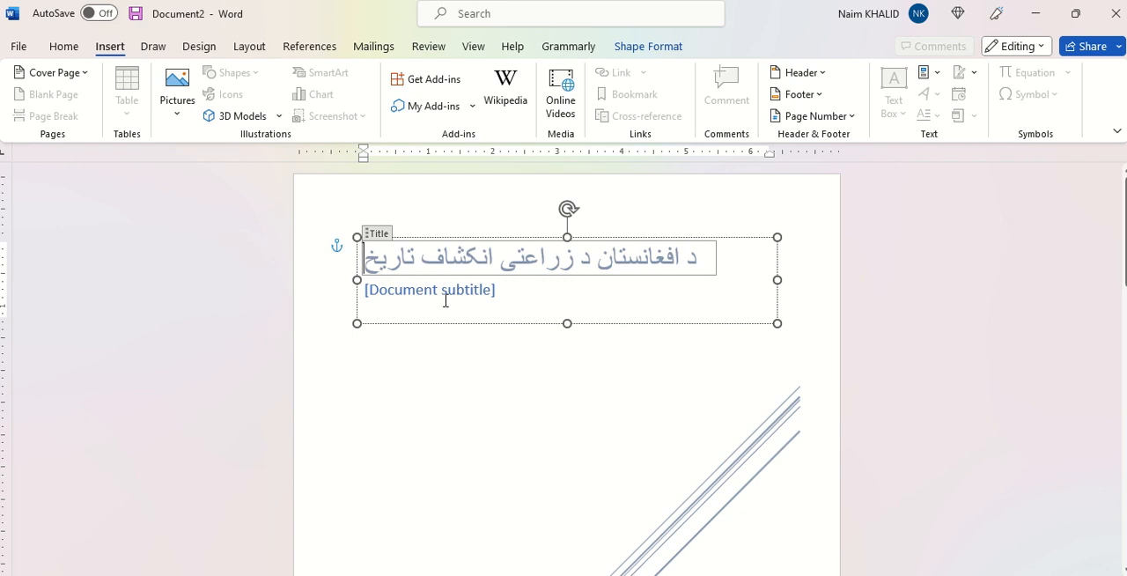
Step: Fill in the document subtitle on the cover page as "د امان الله خان څخه تر اشرف غنی"
{"action": "left_click", "coordinate": [437, 294]}
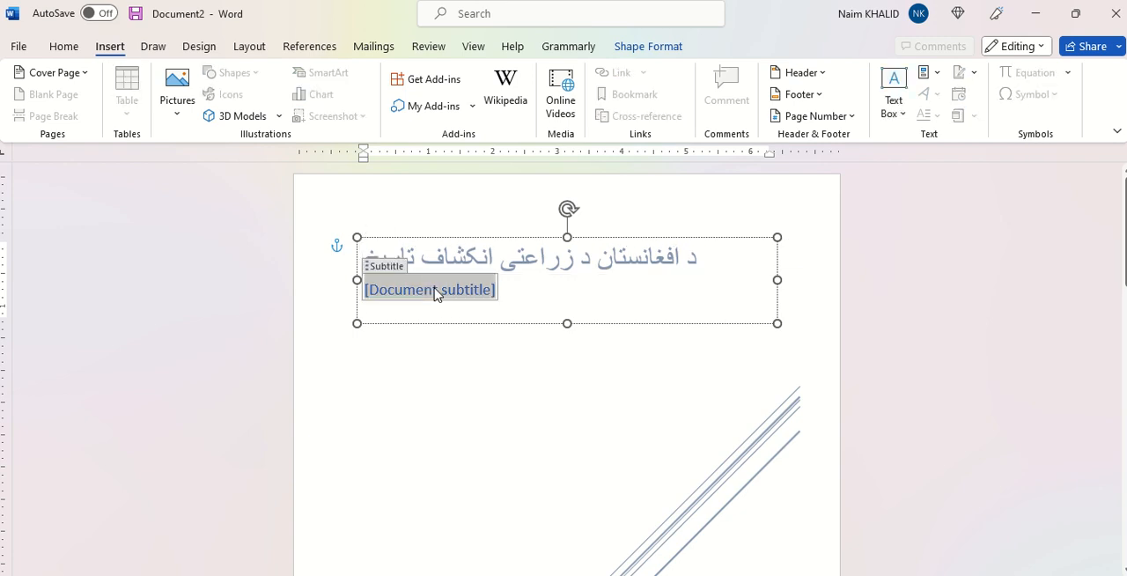
{"action": "type", "text": "د ا"}
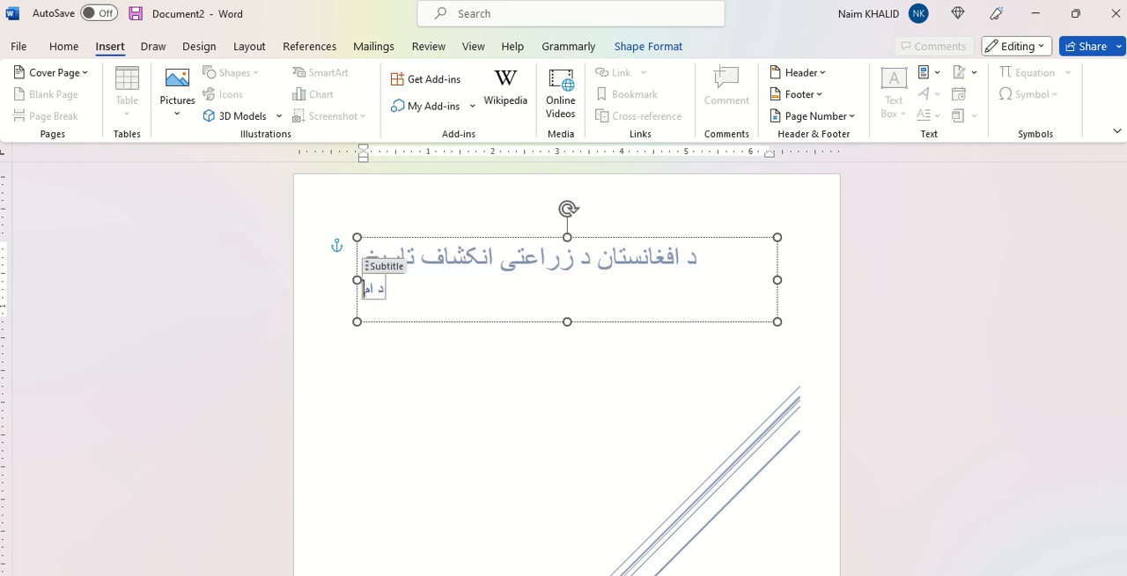
{"action": "type", "text": "مان الله"}
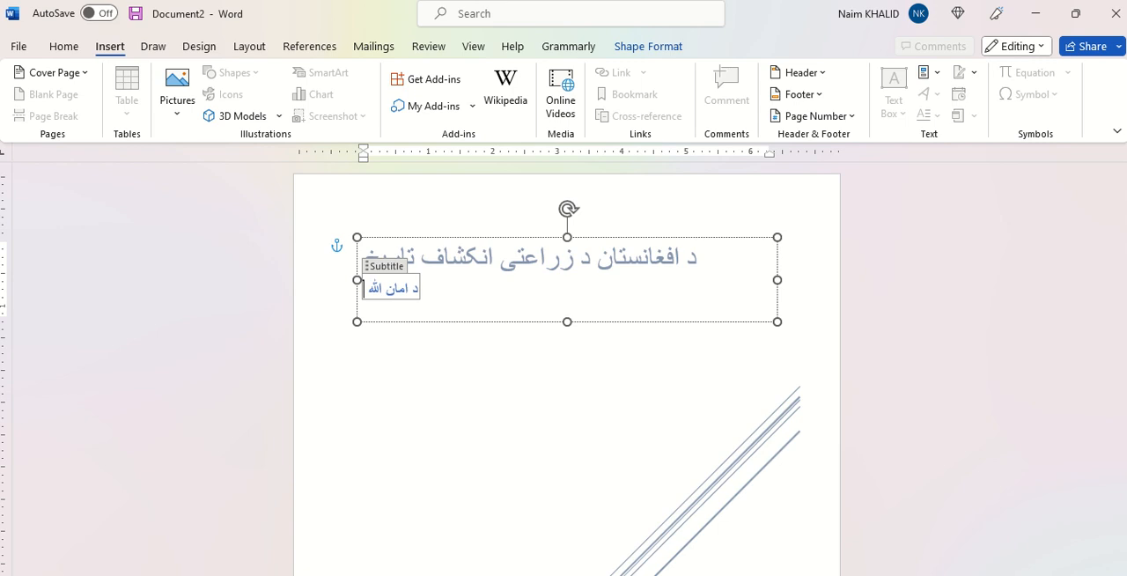
{"action": "type", "text": " خان ځخه تر"}
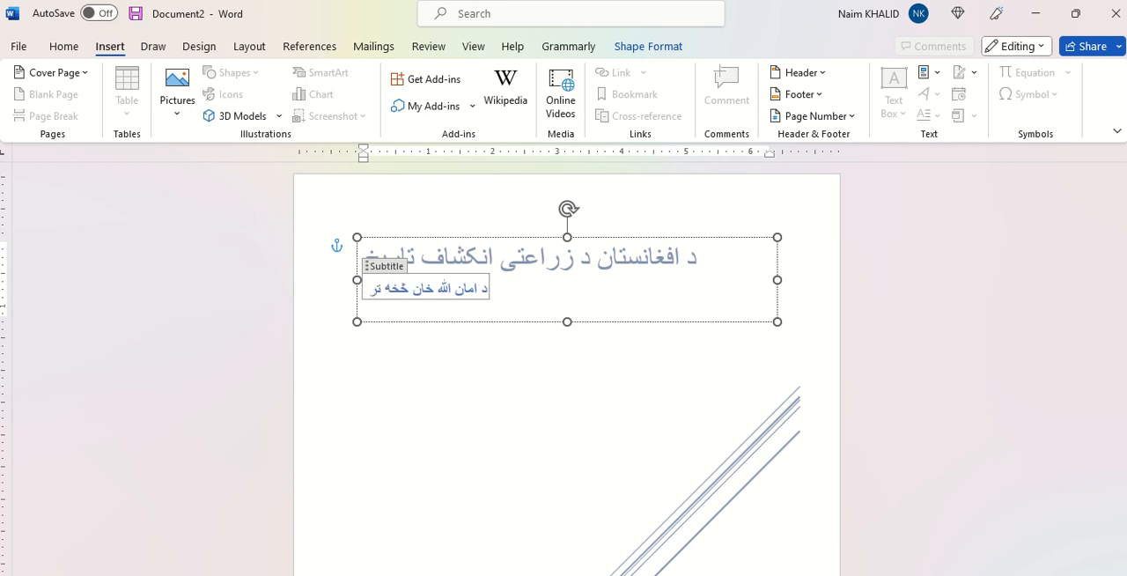
{"action": "type", "text": " اشرف غنی"}
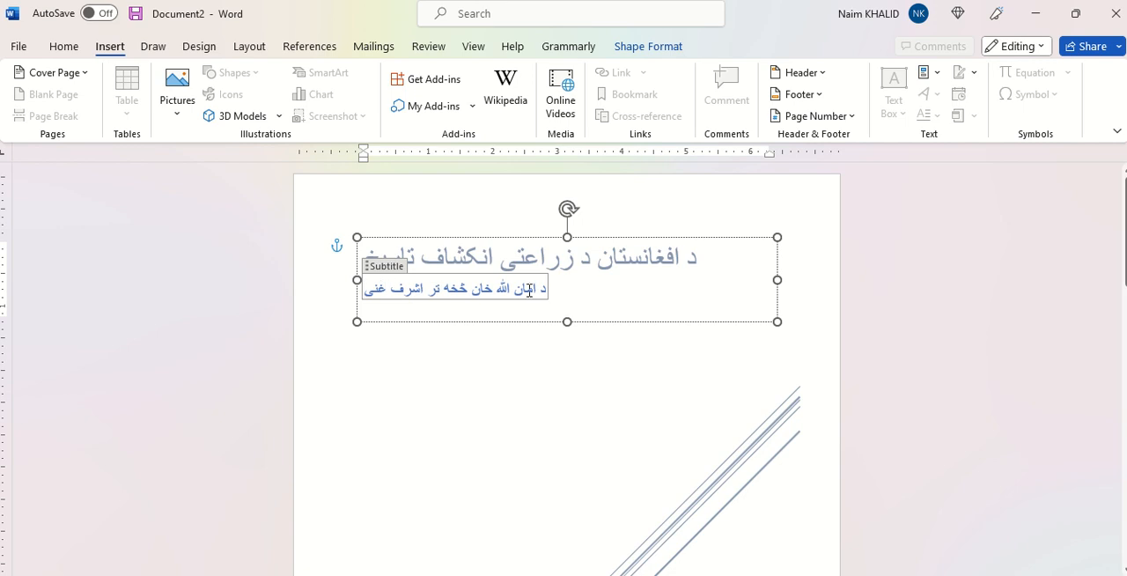
Step: Replace the School placeholder at the foot of the cover page with "ناشر: د زراعتی انکشاف ملی بانک"
{"action": "scroll", "coordinate": [546, 403], "scroll_direction": "down", "scroll_amount": 8}
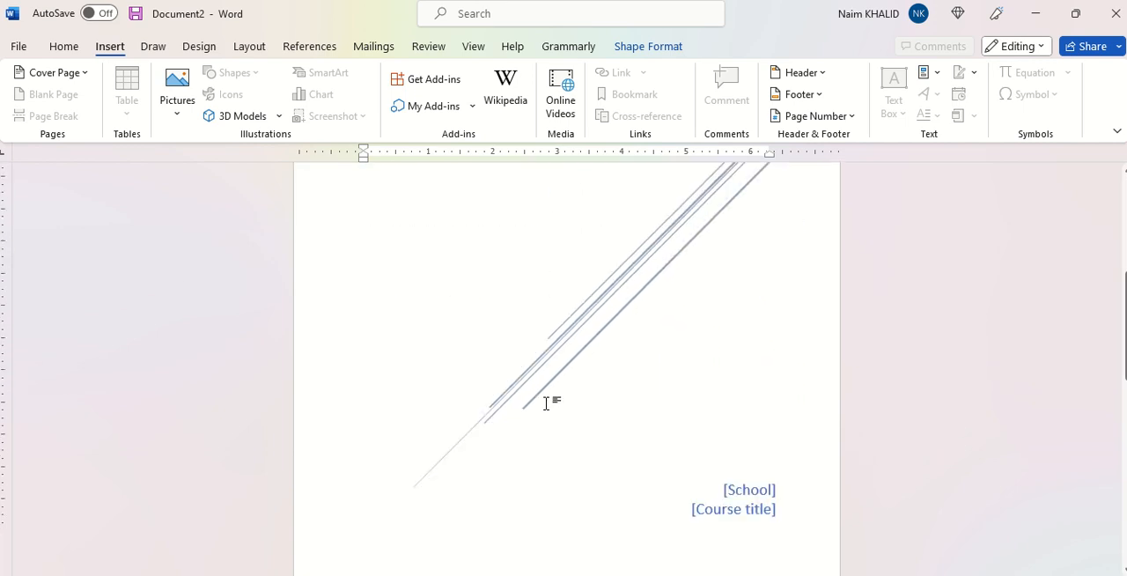
{"action": "left_click", "coordinate": [743, 434]}
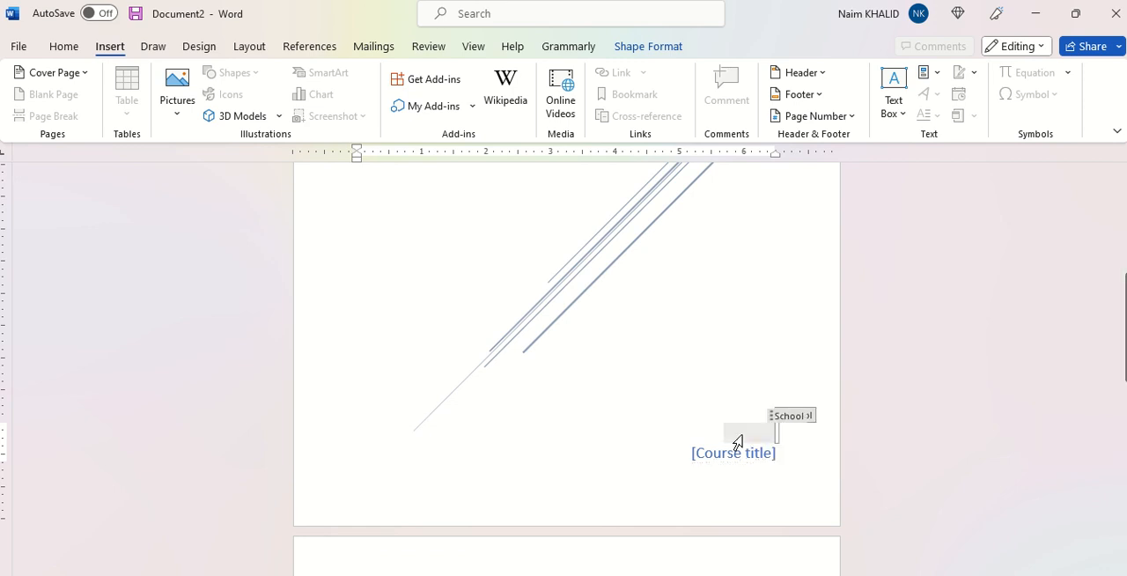
{"action": "type", "text": "ناشر:"}
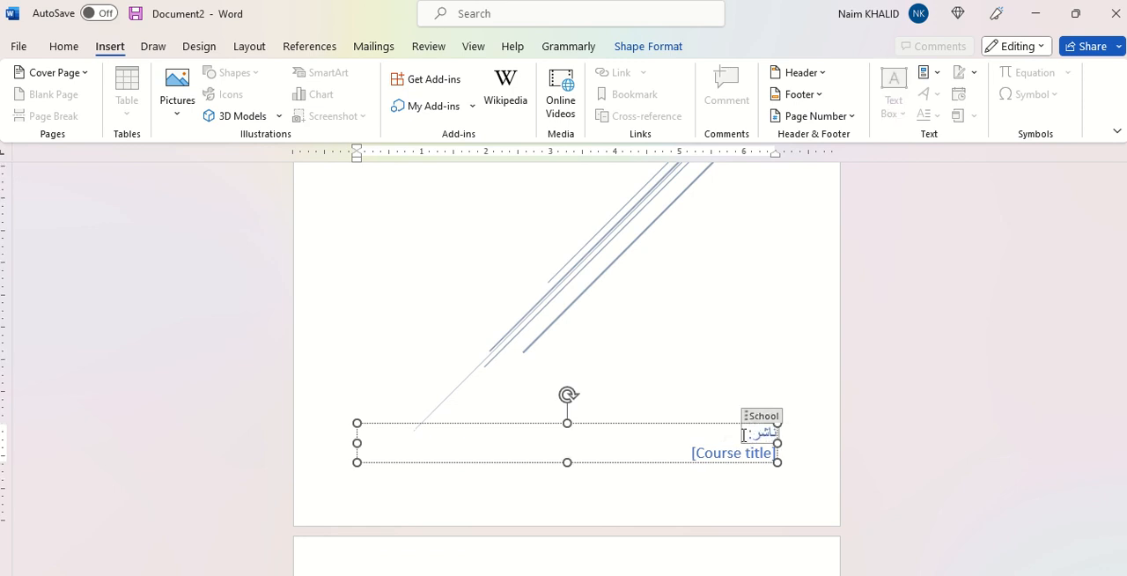
{"action": "type", "text": " د ذ"}
{"action": "key", "text": "BackSpace"}
{"action": "key", "text": "BackSpace"}
{"action": "type", "text": "زراعتی"}
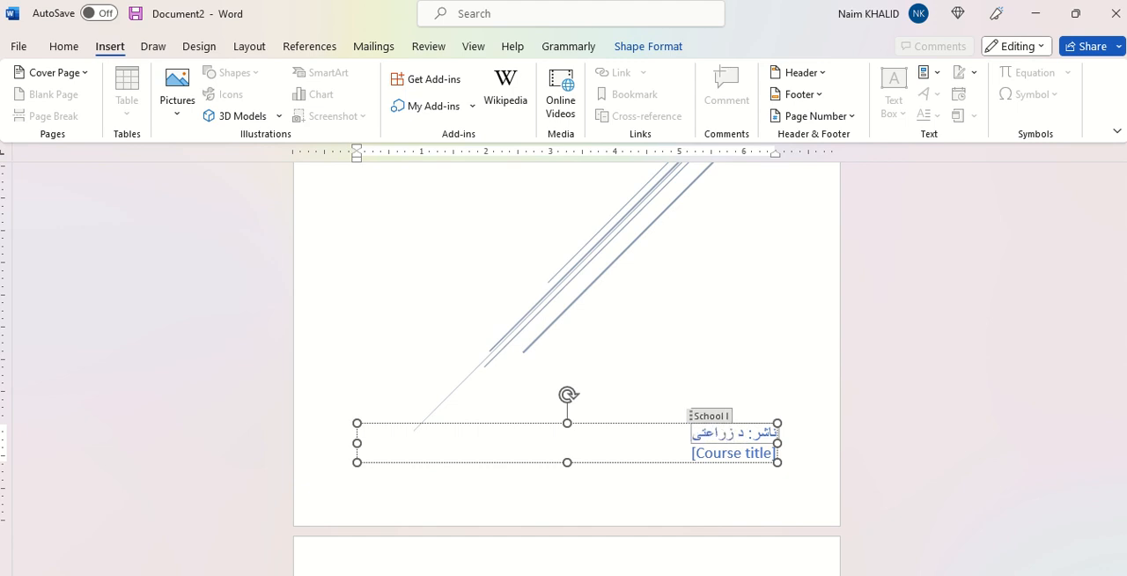
{"action": "type", "text": " انکشاف"}
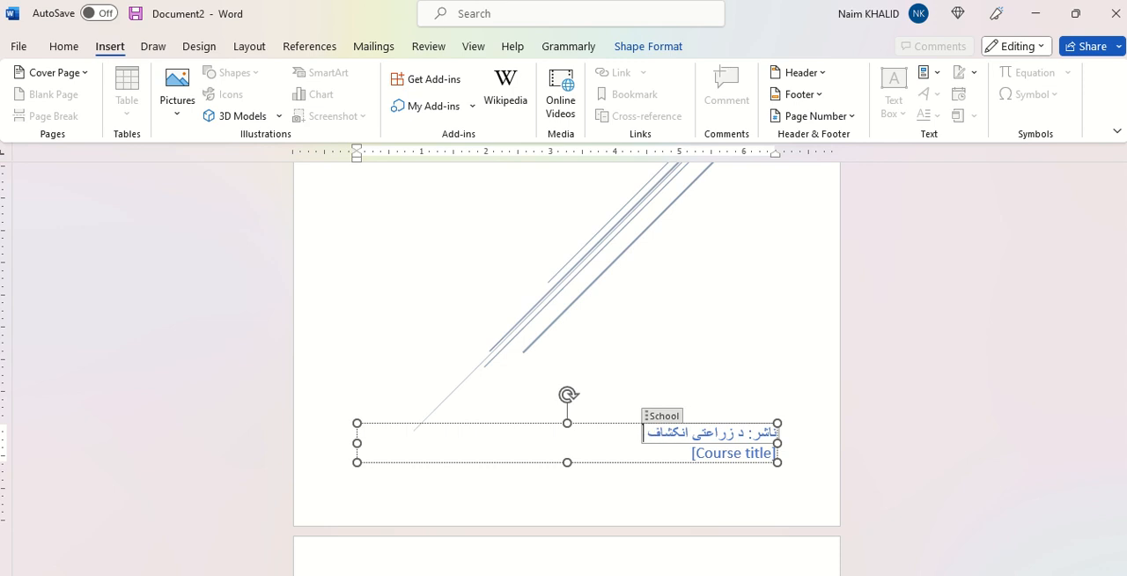
{"action": "type", "text": " تمو"}
{"action": "key", "text": "BackSpace"}
{"action": "key", "text": "BackSpace"}
{"action": "key", "text": "BackSpace"}
{"action": "type", "text": "ملی"}
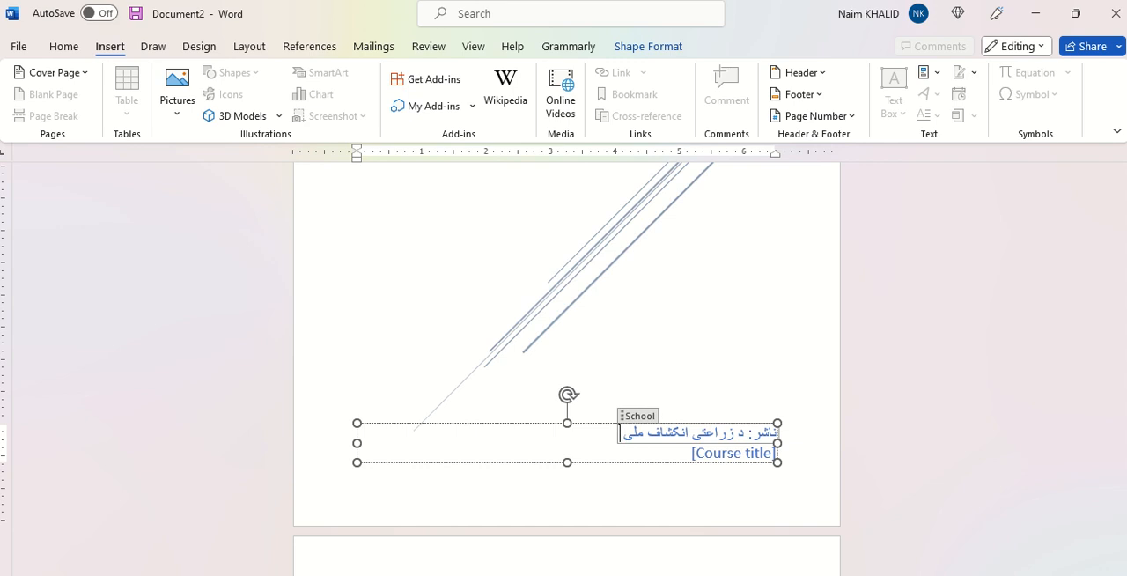
{"action": "type", "text": " بانک"}
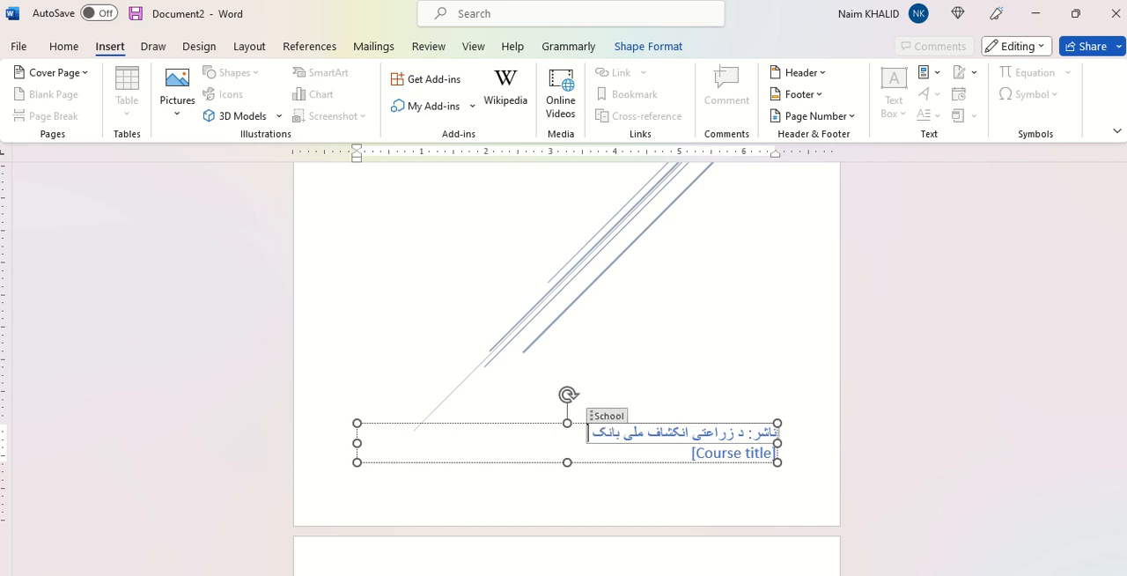
Step: Replace the Course title placeholder below the publisher line with "د چاپ کال: ۲۰۲۳"
{"action": "left_click", "coordinate": [715, 454]}
{"action": "key", "text": "BackSpace"}
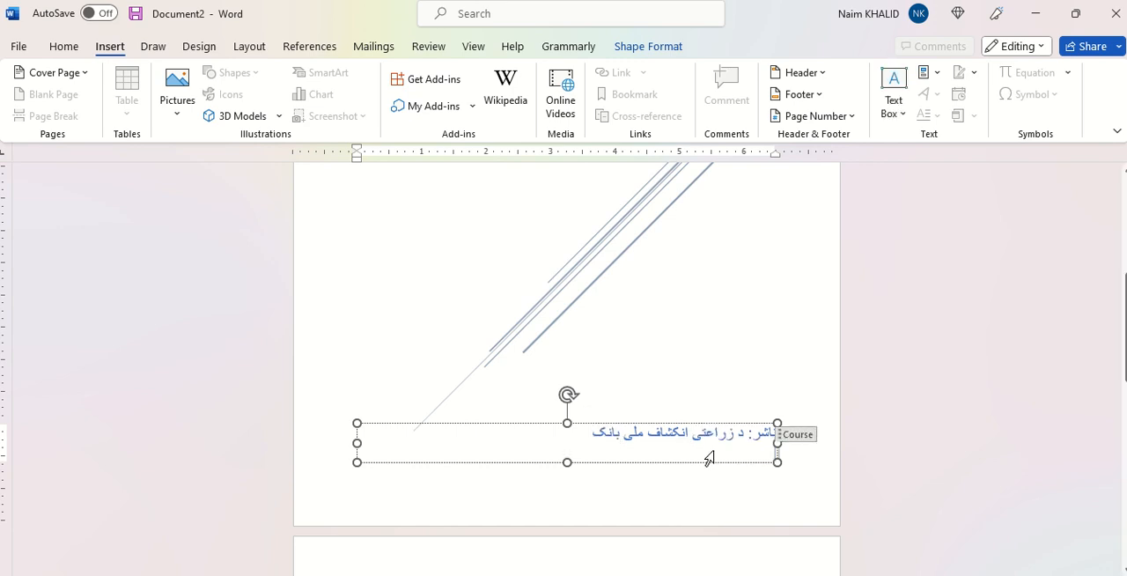
{"action": "left_click", "coordinate": [589, 434]}
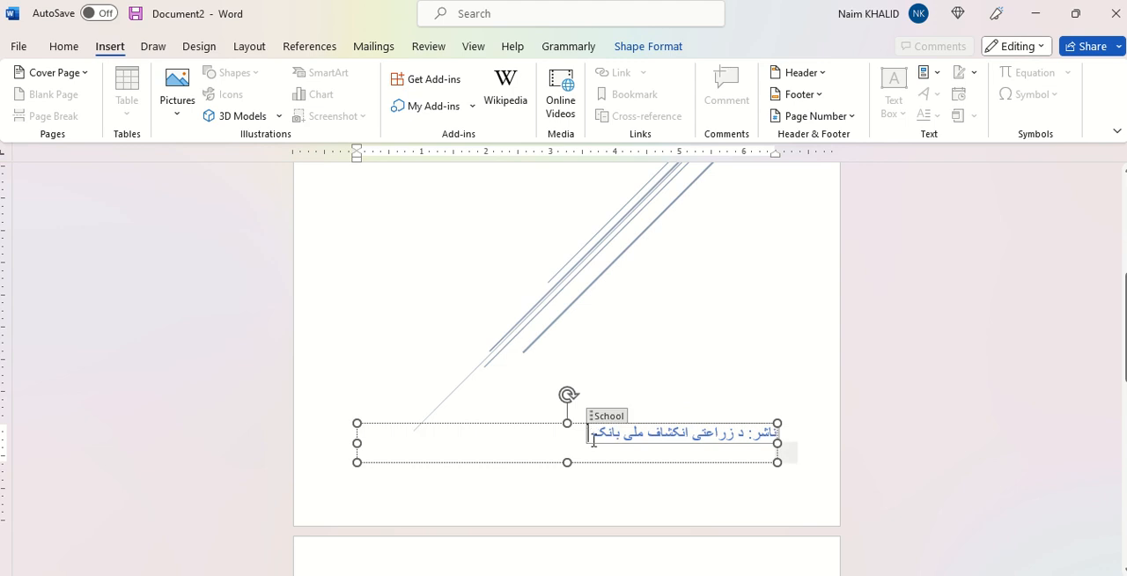
{"action": "left_click", "coordinate": [673, 456]}
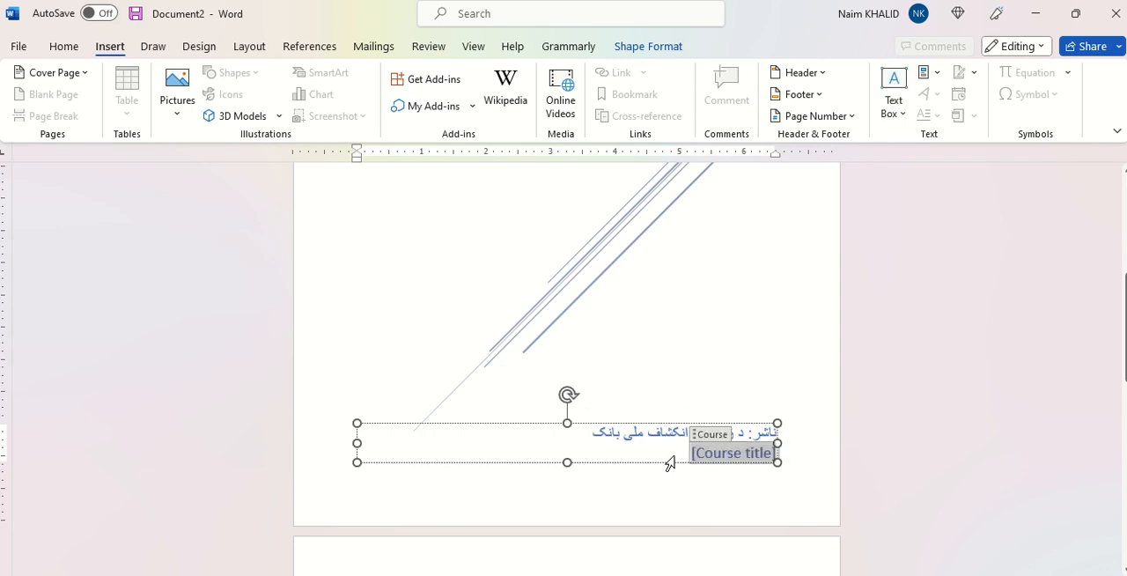
{"action": "type", "text": "د "}
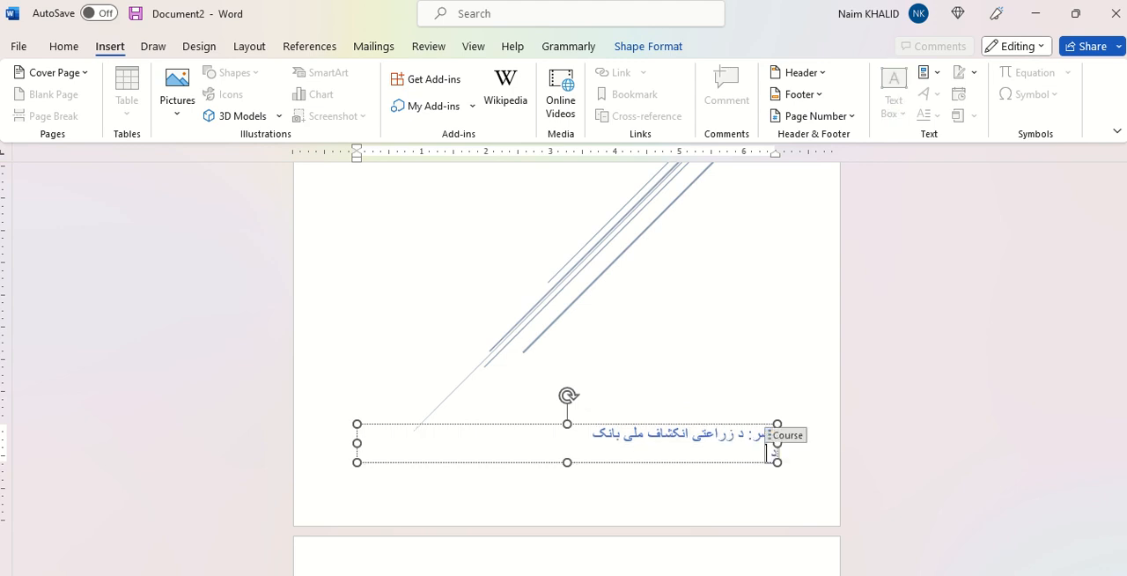
{"action": "type", "text": "چاپ"}
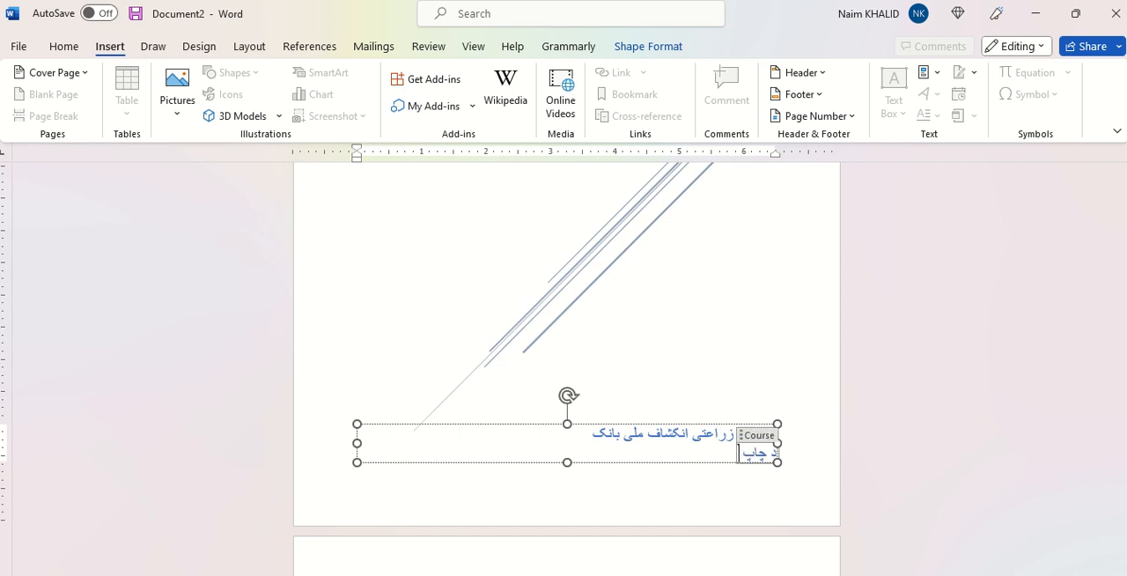
{"action": "type", "text": " کال: ۲۰۱۳"}
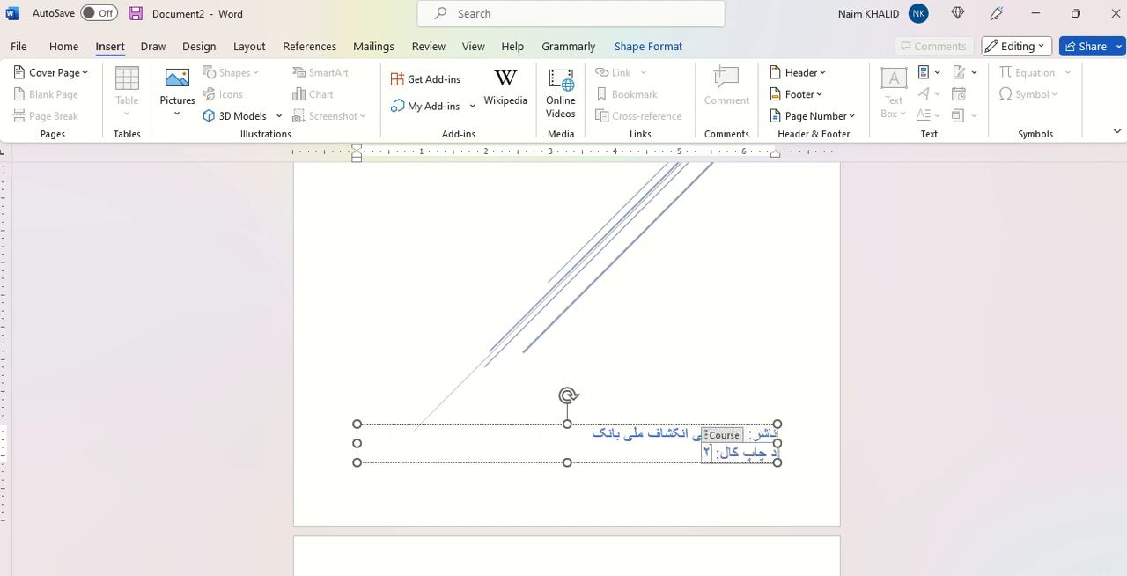
{"action": "key", "text": "BackSpace"}
{"action": "key", "text": "BackSpace"}
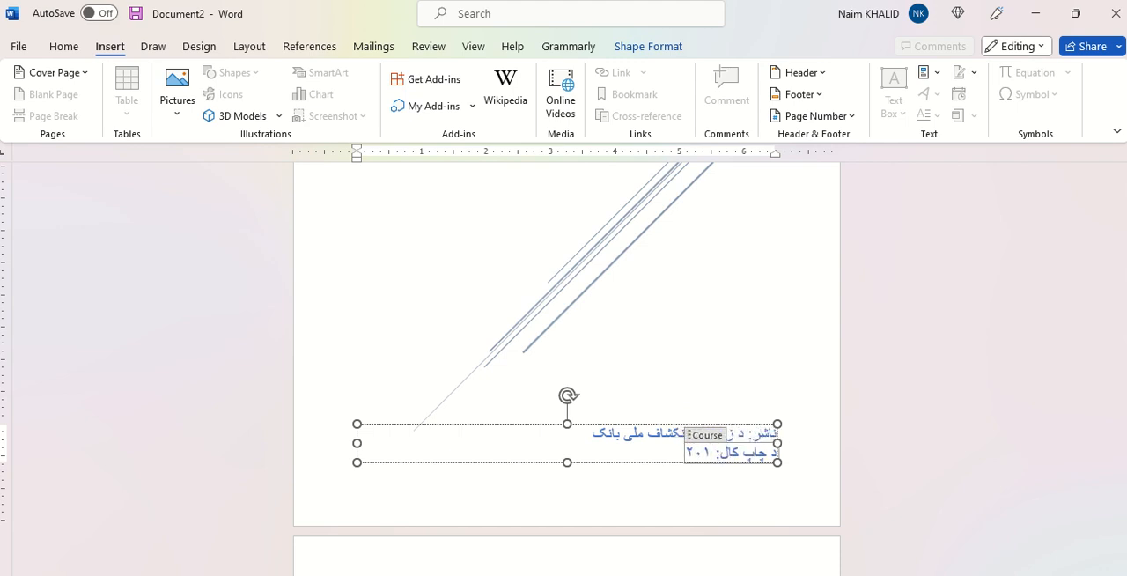
{"action": "type", "text": "۲۳"}
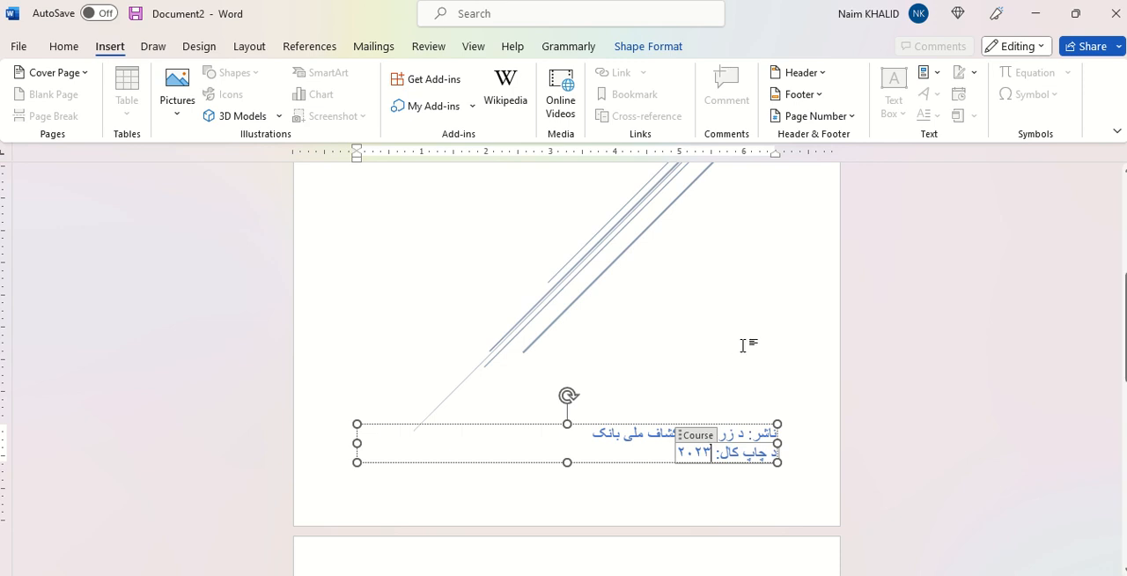
Step: Deselect the text box and review the whole cover page and the page that follows it
{"action": "scroll", "coordinate": [745, 344], "scroll_direction": "up", "scroll_amount": 3}
{"action": "scroll", "coordinate": [745, 345], "scroll_direction": "down", "scroll_amount": 4, "text": "ctrl"}
{"action": "scroll", "coordinate": [744, 345], "scroll_direction": "up", "scroll_amount": 1}
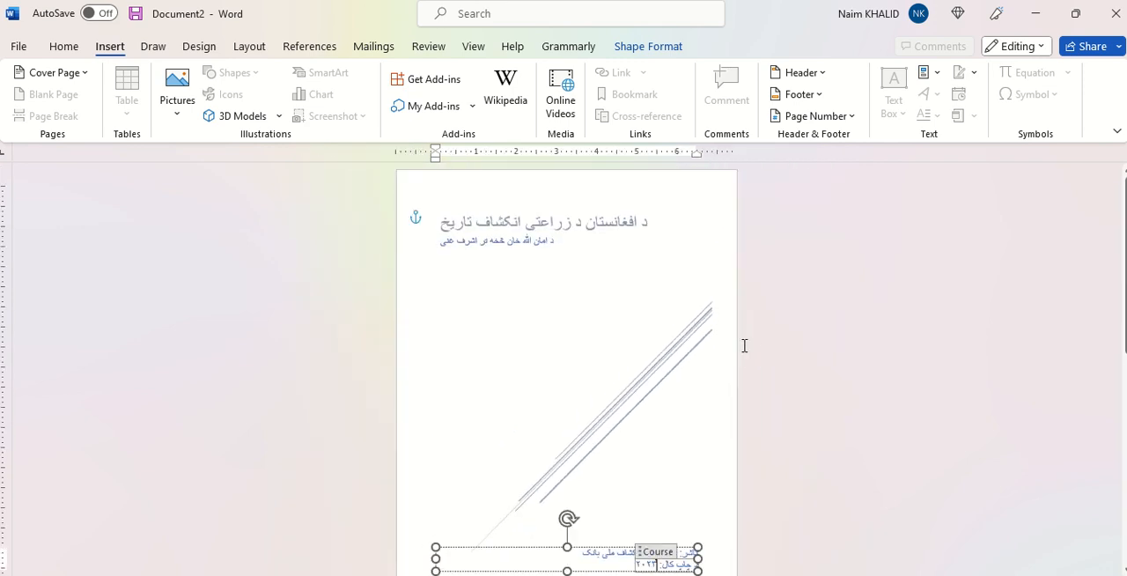
{"action": "left_click", "coordinate": [589, 354]}
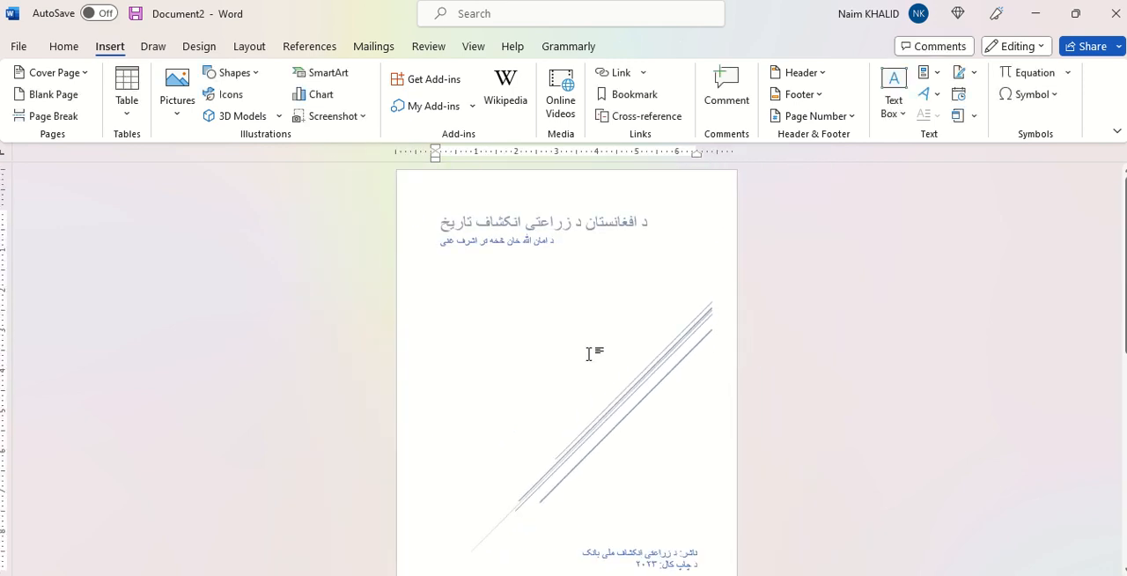
{"action": "scroll", "coordinate": [591, 353], "scroll_direction": "down", "scroll_amount": 1}
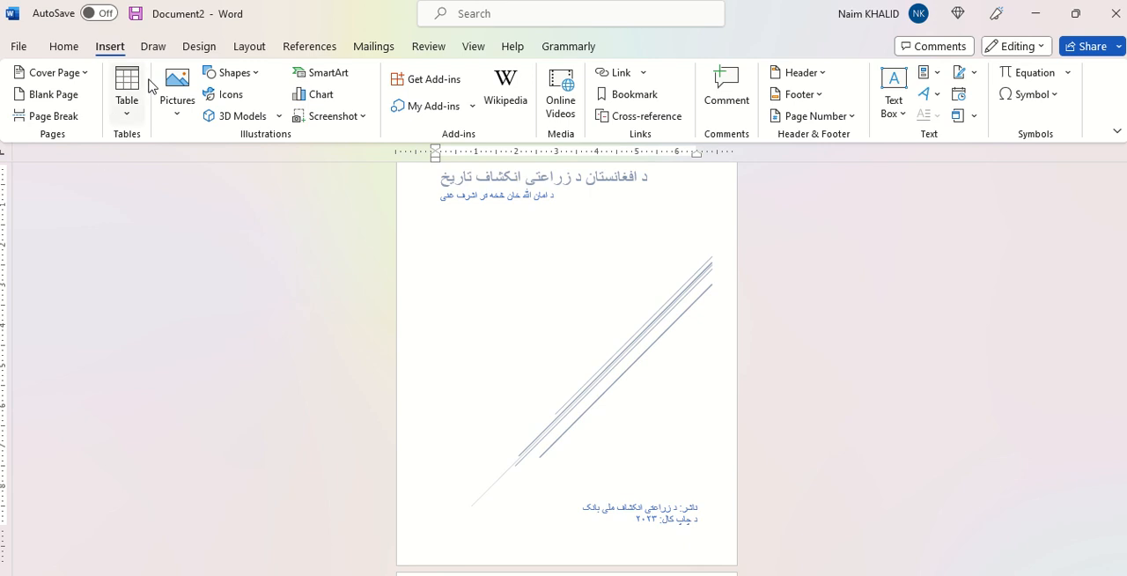
{"action": "scroll", "coordinate": [608, 322], "scroll_direction": "down", "scroll_amount": 3}
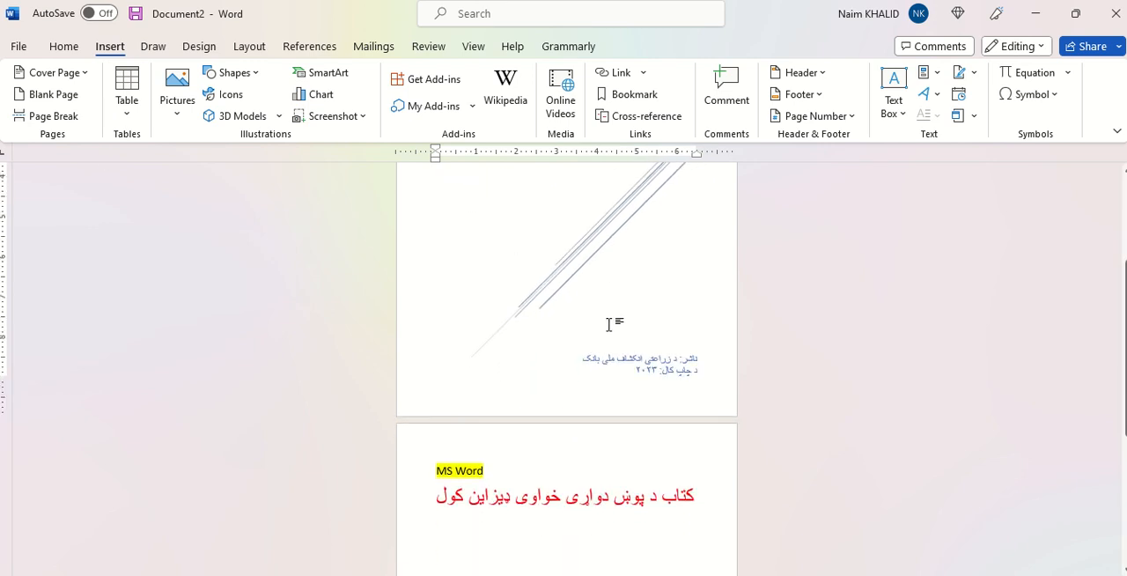
Step: Fill the title and subtitle text box on the cover page with Light Green and set its text color to white
{"action": "scroll", "coordinate": [609, 322], "scroll_direction": "up", "scroll_amount": 4}
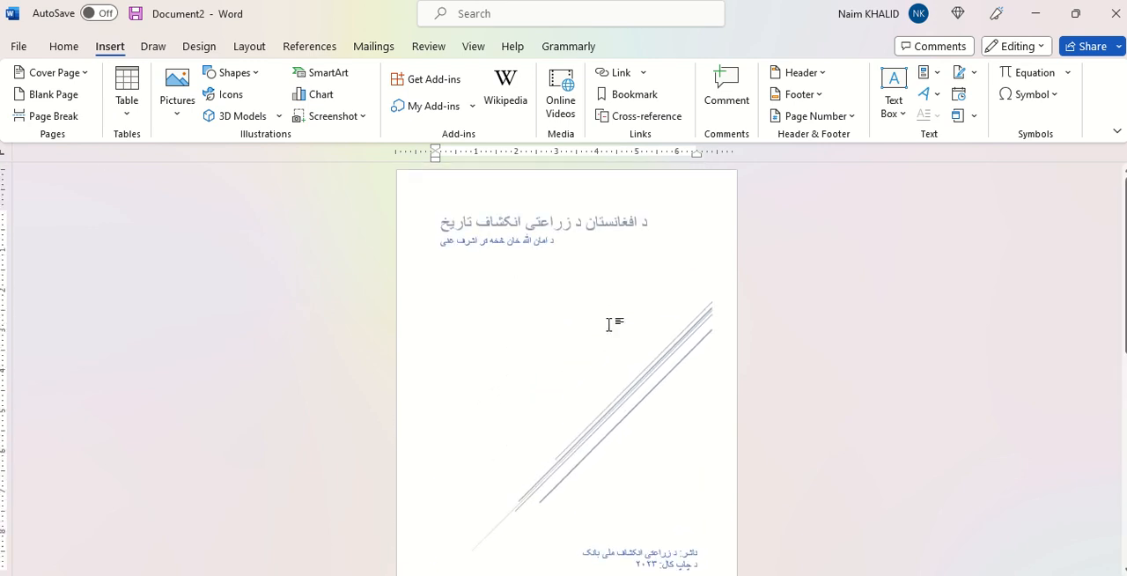
{"action": "left_click", "coordinate": [515, 240]}
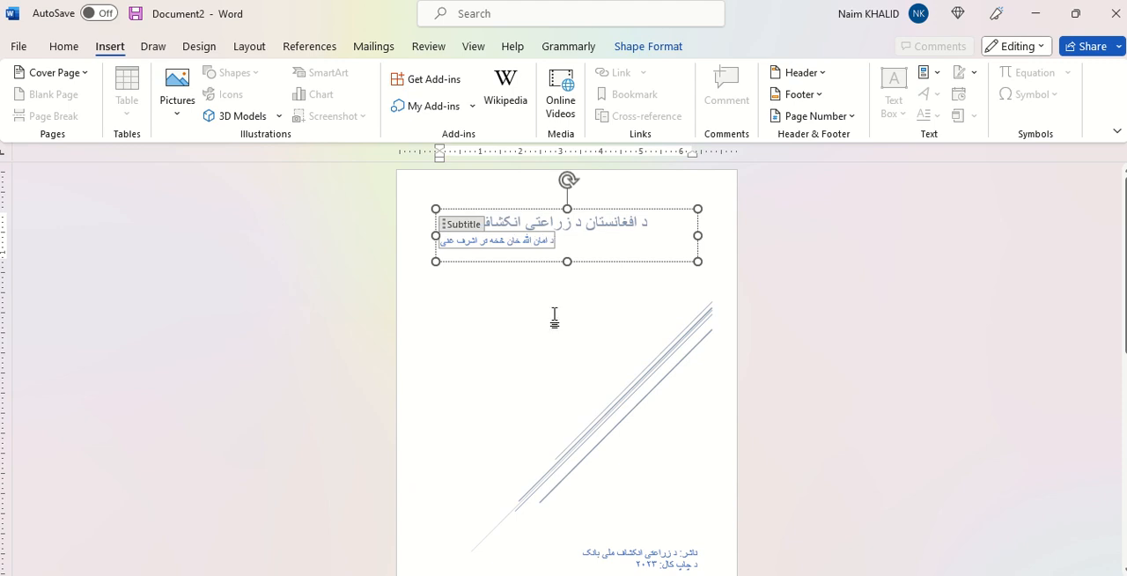
{"action": "double_click", "coordinate": [502, 206]}
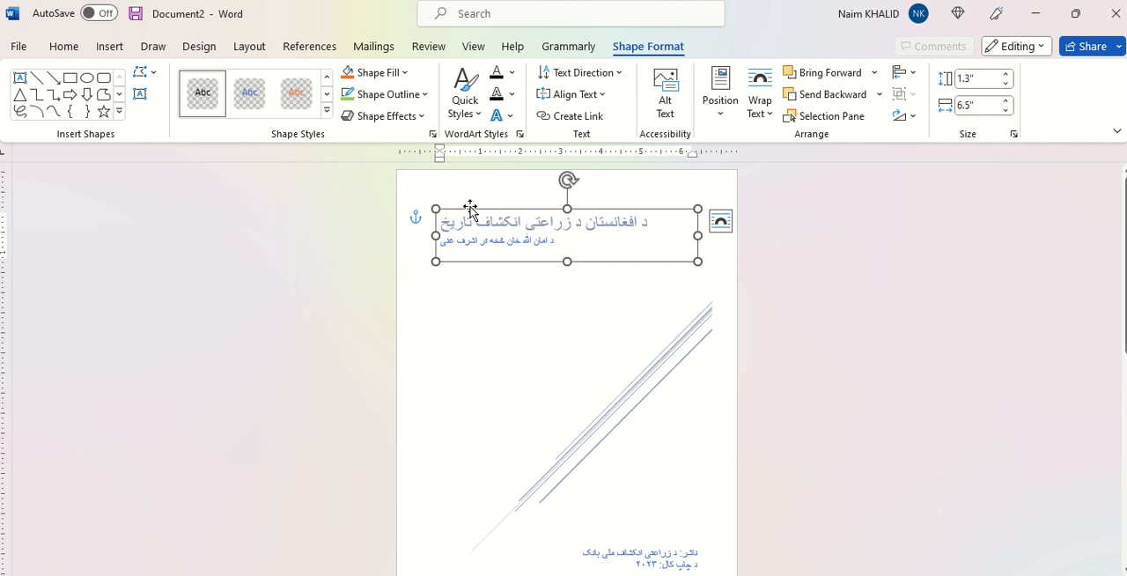
{"action": "left_click", "coordinate": [402, 74]}
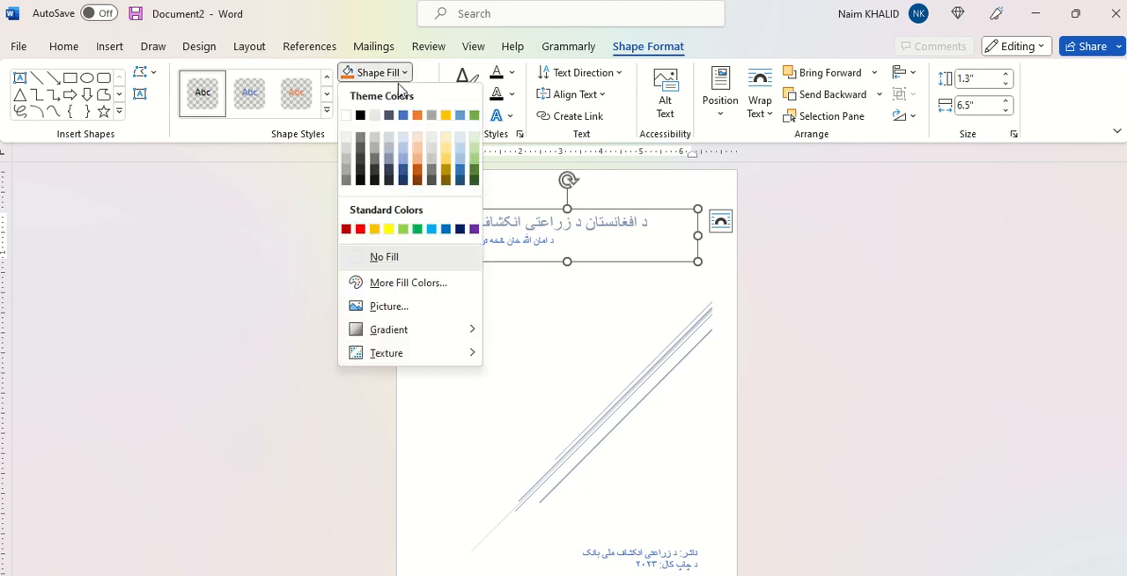
{"action": "left_click", "coordinate": [404, 230]}
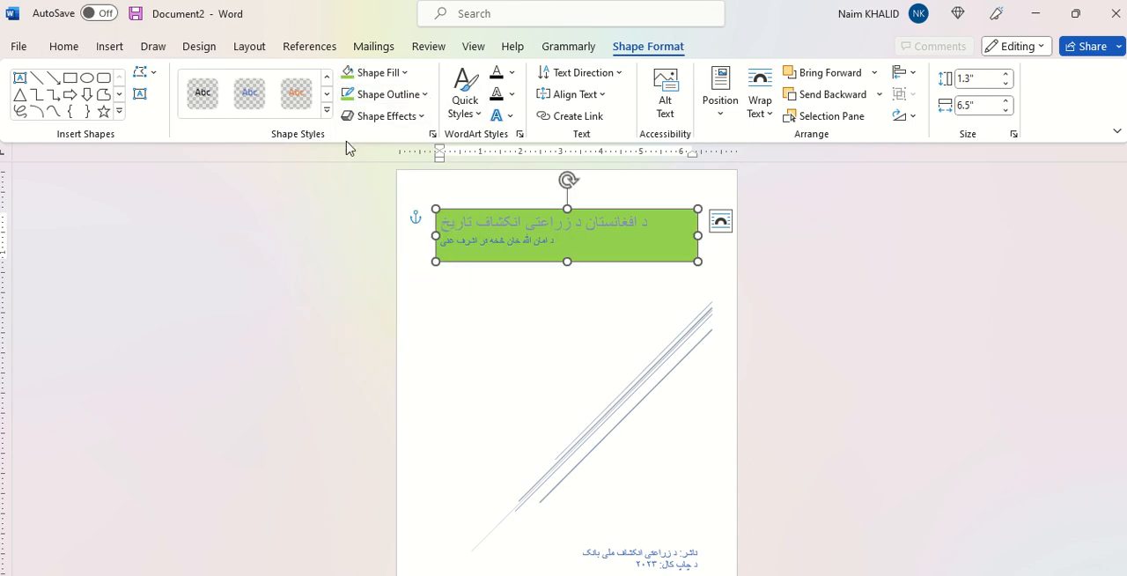
{"action": "left_click", "coordinate": [512, 72]}
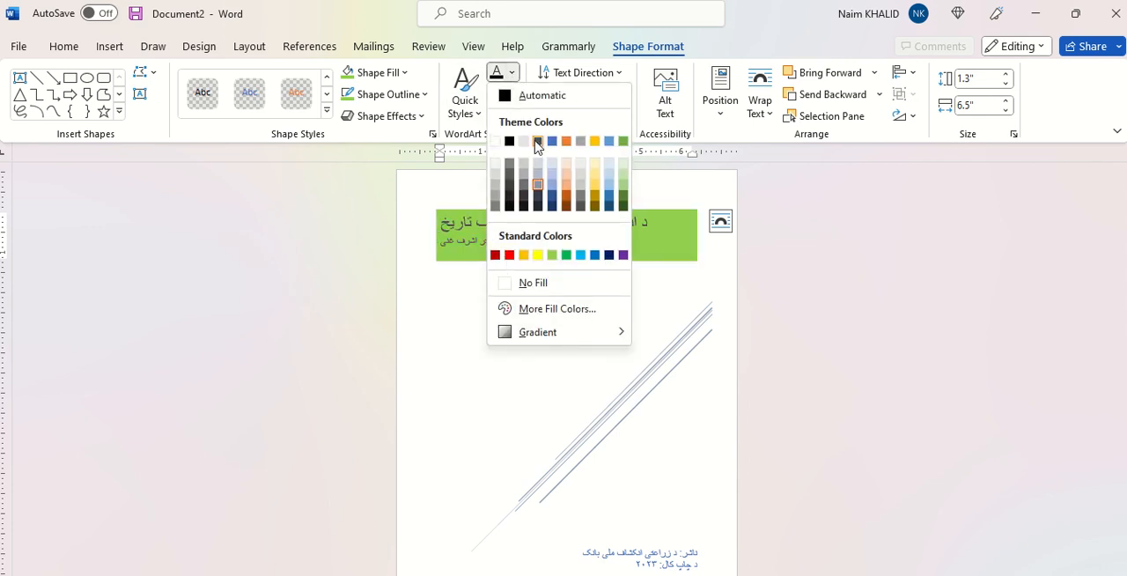
{"action": "left_click", "coordinate": [497, 143]}
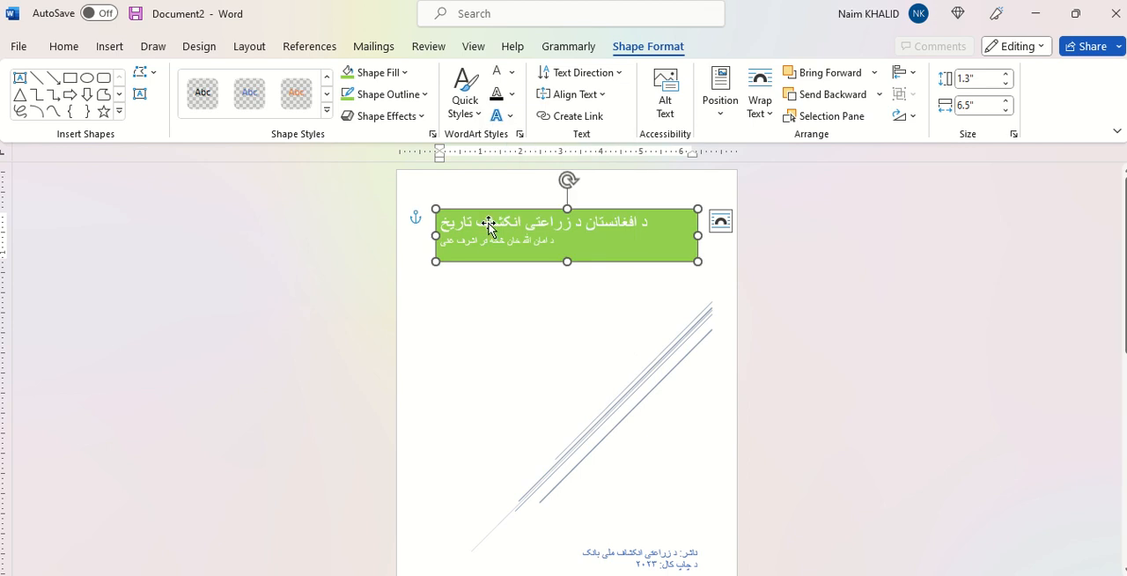
{"action": "left_click", "coordinate": [499, 334]}
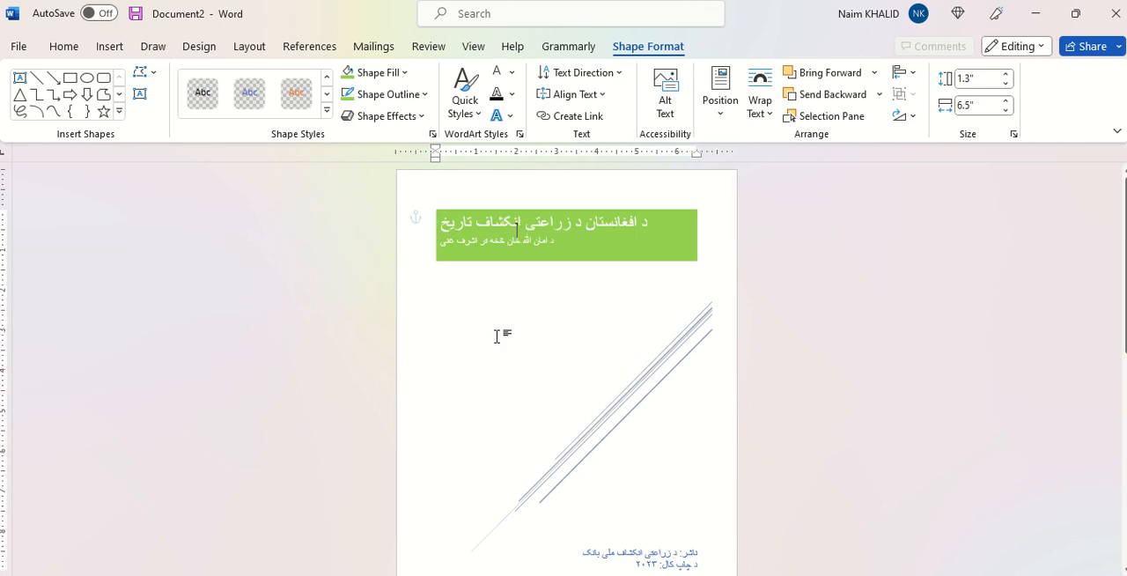
Step: Try the orange outline shape style on one of the diagonal lines on the cover page
{"action": "left_click", "coordinate": [647, 385]}
{"action": "left_click", "coordinate": [646, 385]}
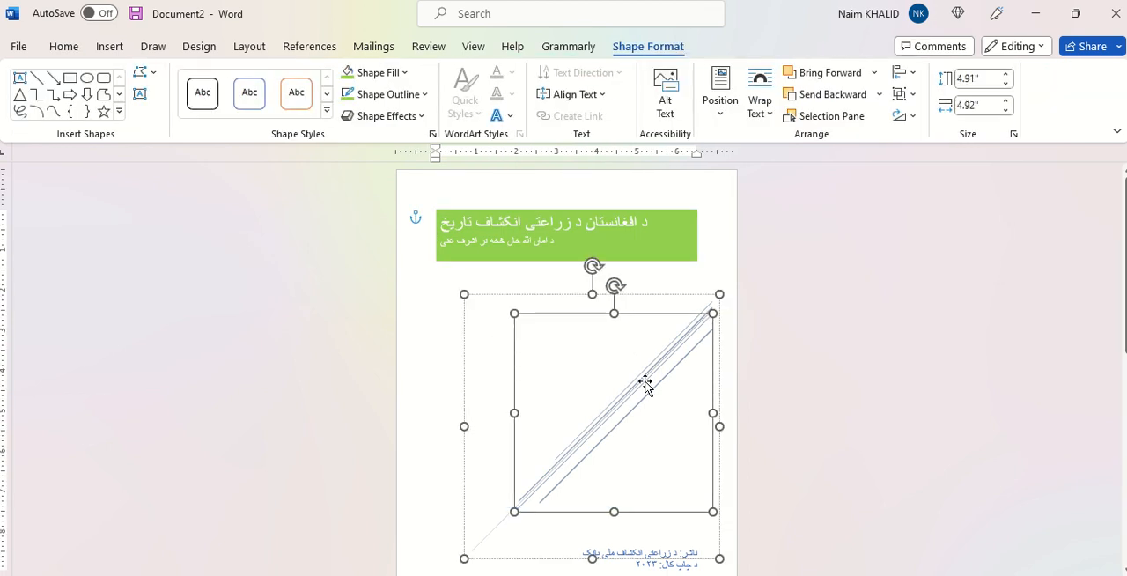
{"action": "left_click", "coordinate": [651, 374]}
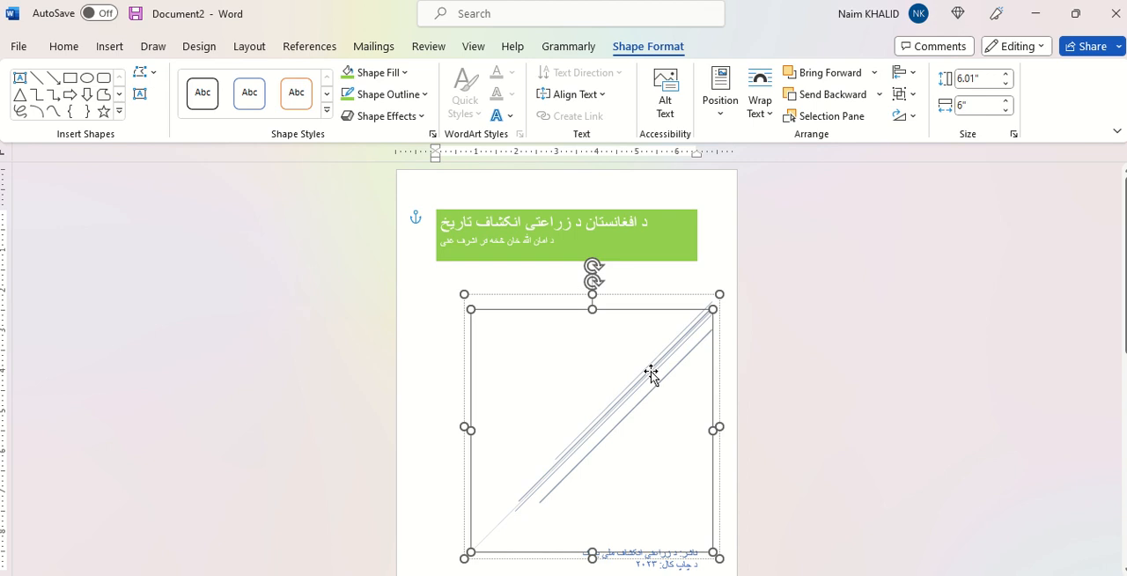
{"action": "left_click", "coordinate": [296, 92]}
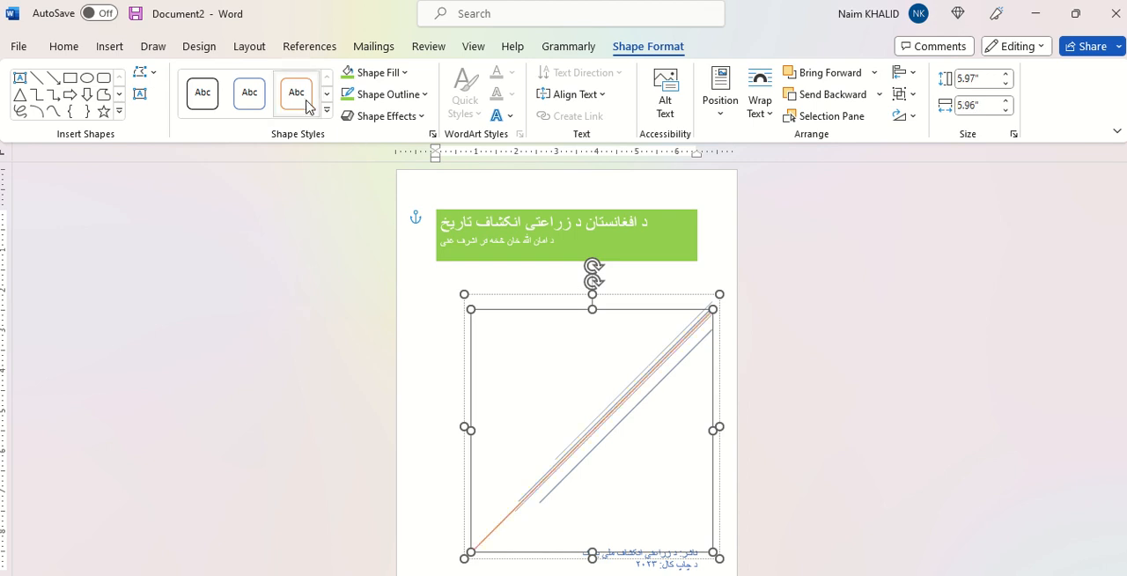
Step: Try the blue and orange outline styles on the whole diagonal line group, and settle on the solid gold theme style
{"action": "left_click", "coordinate": [542, 298]}
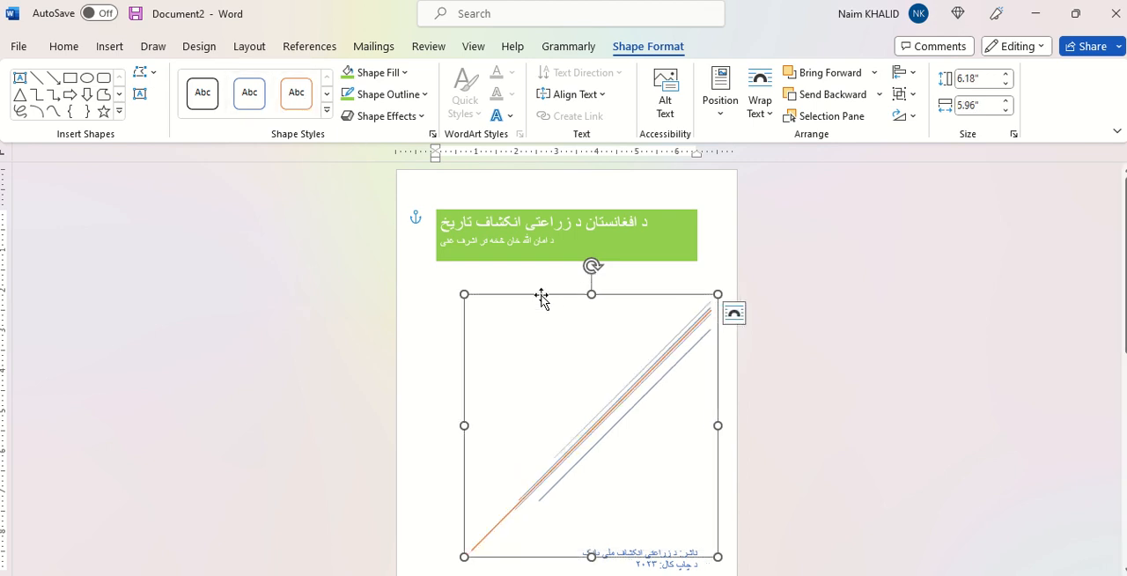
{"action": "left_click", "coordinate": [253, 104]}
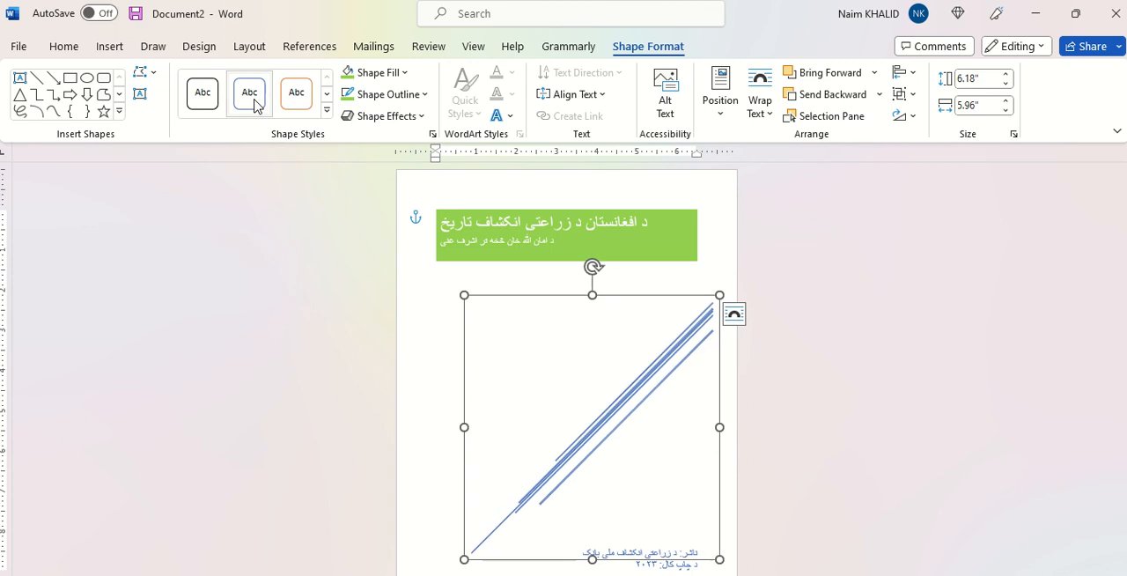
{"action": "left_click", "coordinate": [302, 112]}
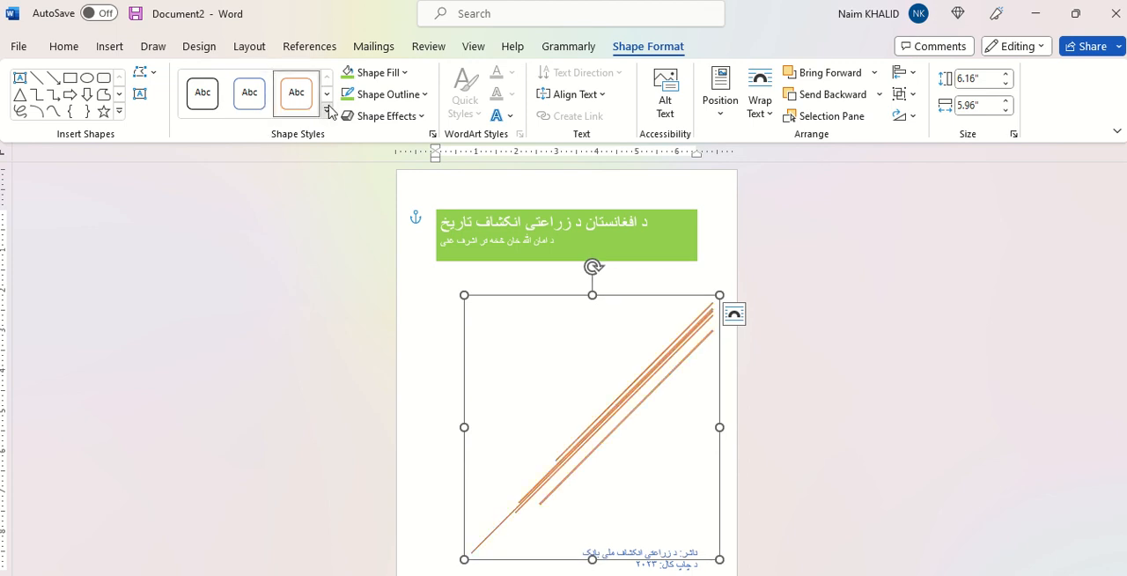
{"action": "left_click", "coordinate": [327, 110]}
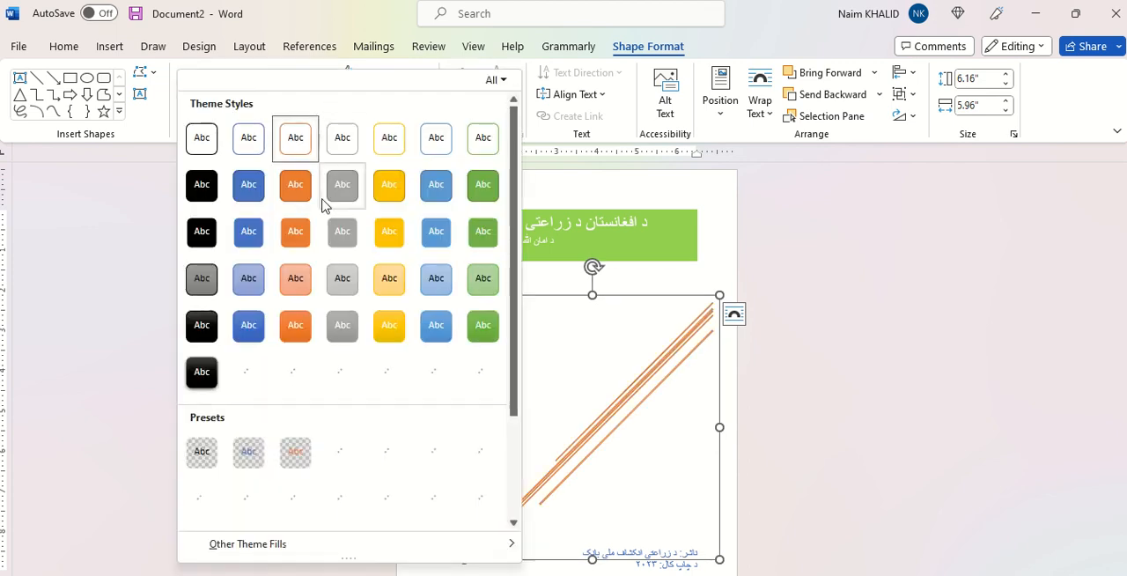
{"action": "left_click", "coordinate": [390, 186]}
{"action": "left_click", "coordinate": [828, 399]}
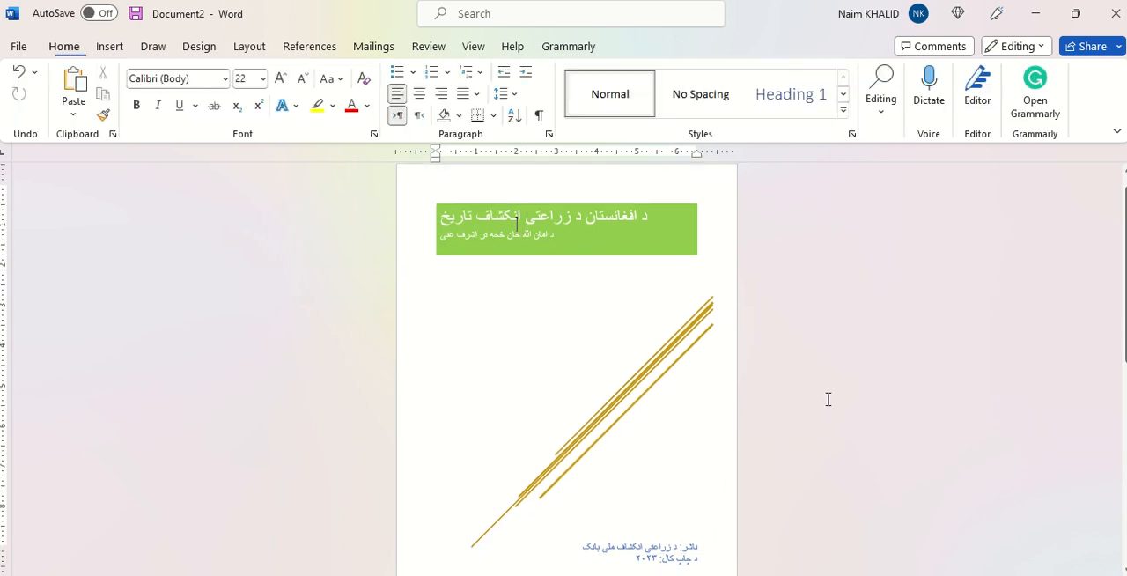
Step: Insert a new page before the highlighted MS Word heading that follows the cover page
{"action": "scroll", "coordinate": [827, 398], "scroll_direction": "down", "scroll_amount": 3}
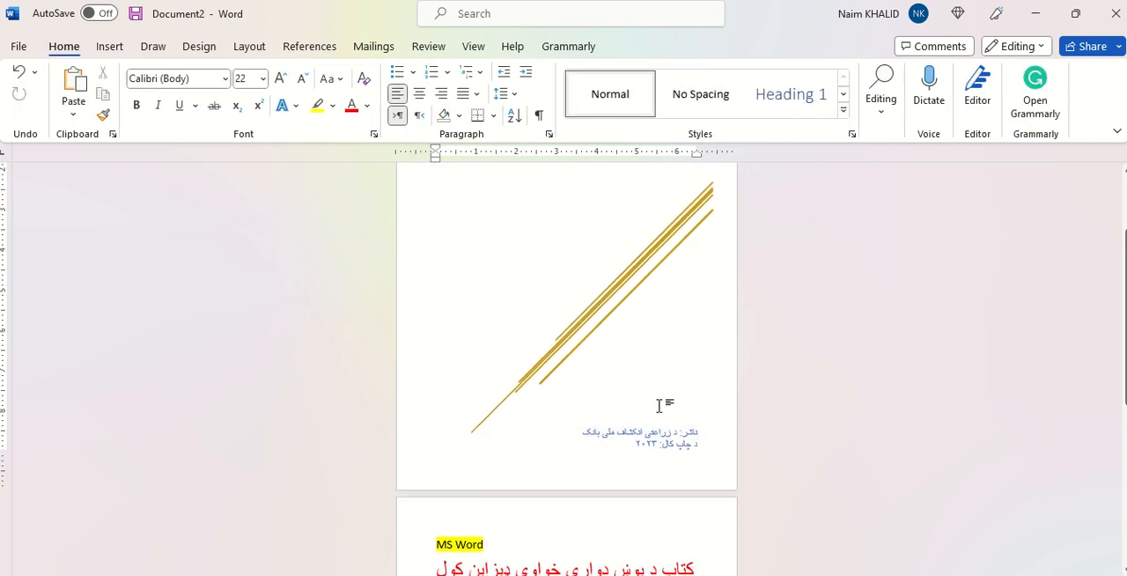
{"action": "scroll", "coordinate": [661, 402], "scroll_direction": "up", "scroll_amount": 1}
{"action": "scroll", "coordinate": [662, 402], "scroll_direction": "down", "scroll_amount": 3}
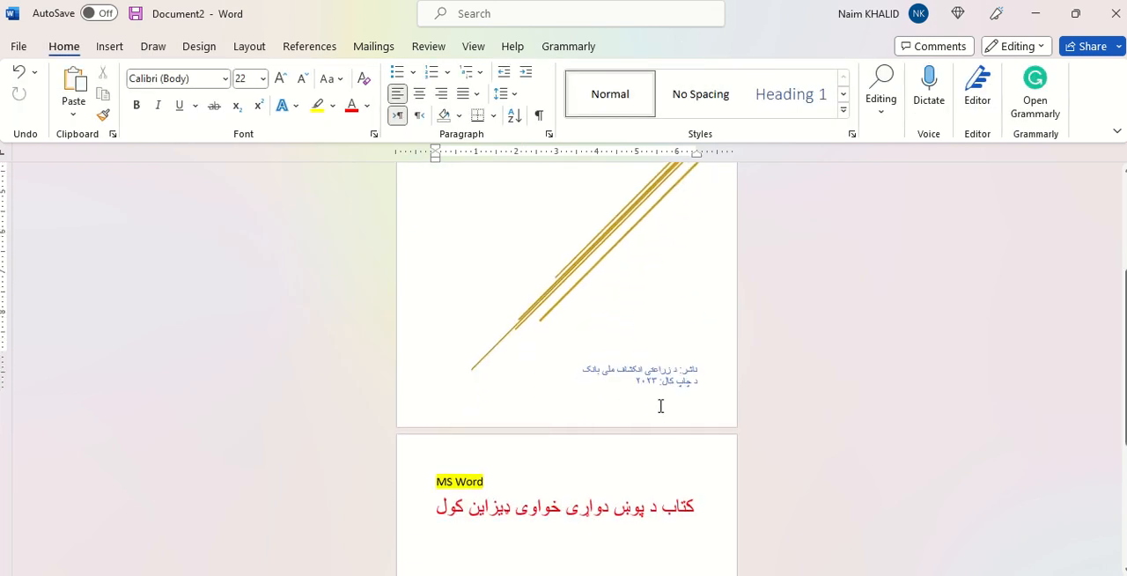
{"action": "scroll", "coordinate": [510, 417], "scroll_direction": "down", "scroll_amount": 1}
{"action": "left_click", "coordinate": [474, 416]}
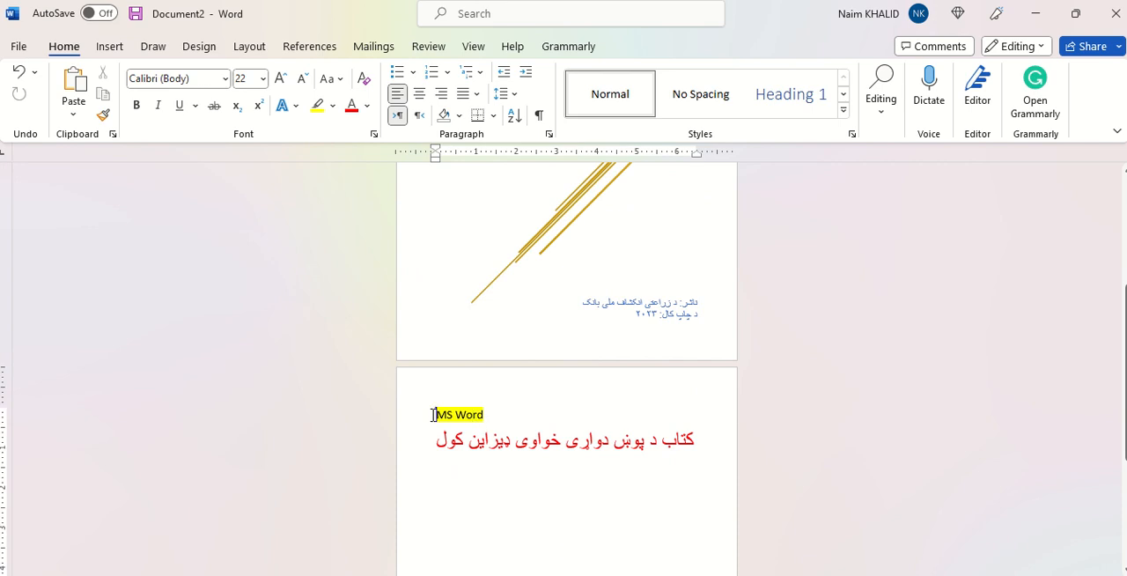
{"action": "scroll", "coordinate": [434, 413], "scroll_direction": "up", "scroll_amount": 3}
{"action": "scroll", "coordinate": [432, 415], "scroll_direction": "down", "scroll_amount": 3}
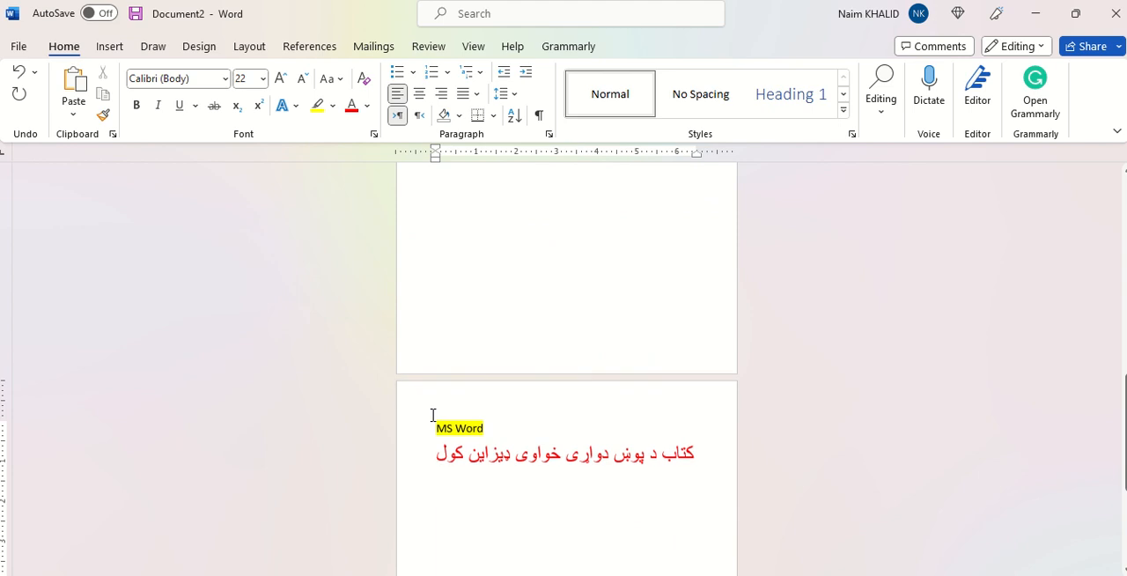
Step: Add the line "مولف:" below the red Pashto heading
{"action": "left_click", "coordinate": [476, 460]}
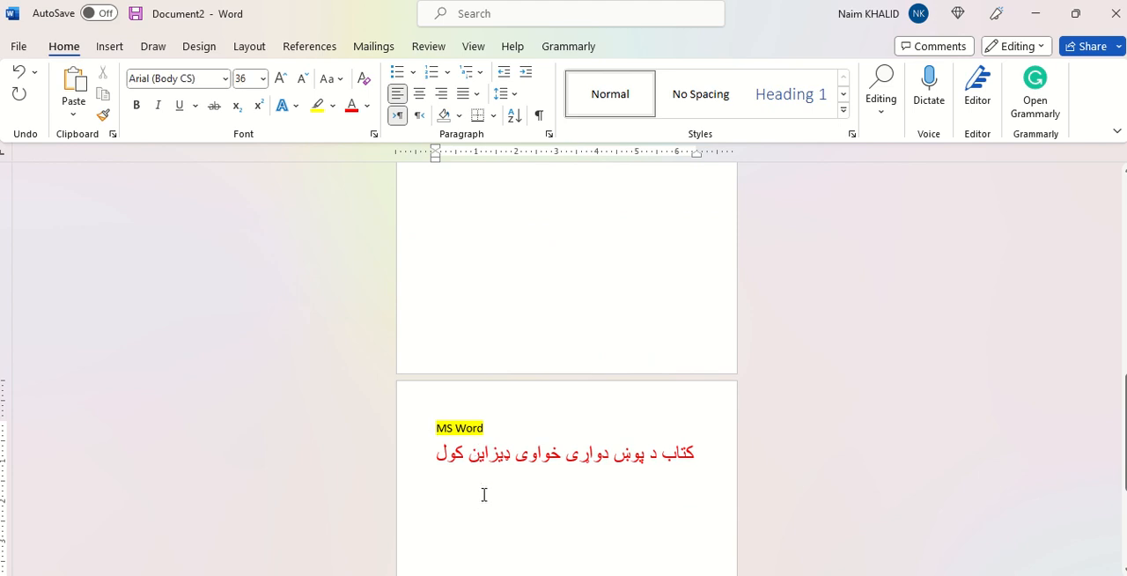
{"action": "left_click", "coordinate": [484, 490]}
{"action": "scroll", "coordinate": [414, 483], "scroll_direction": "down", "scroll_amount": 3}
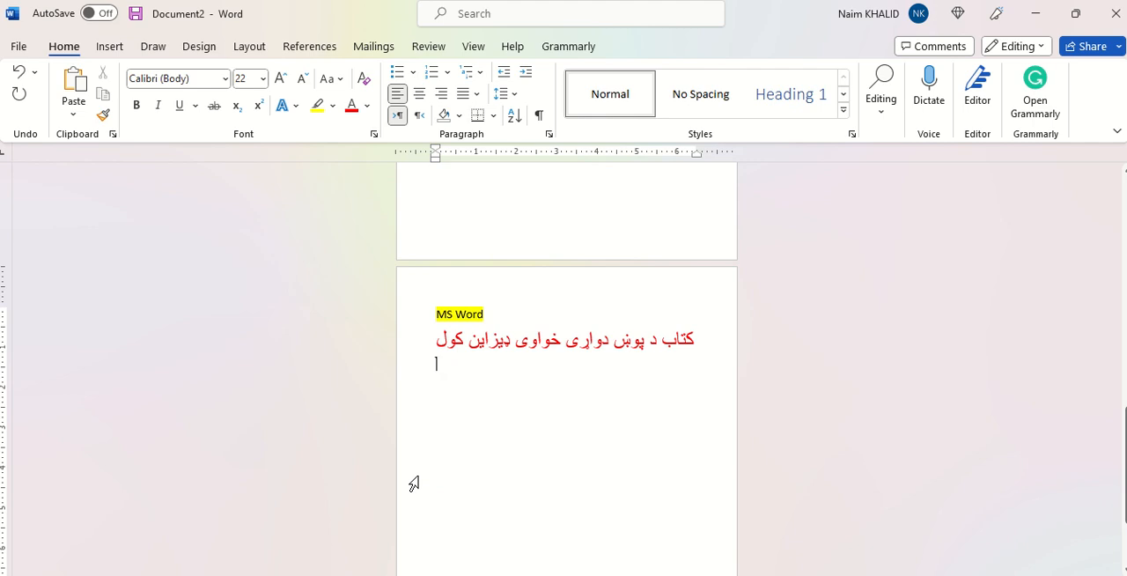
{"action": "type", "text": "مولف"}
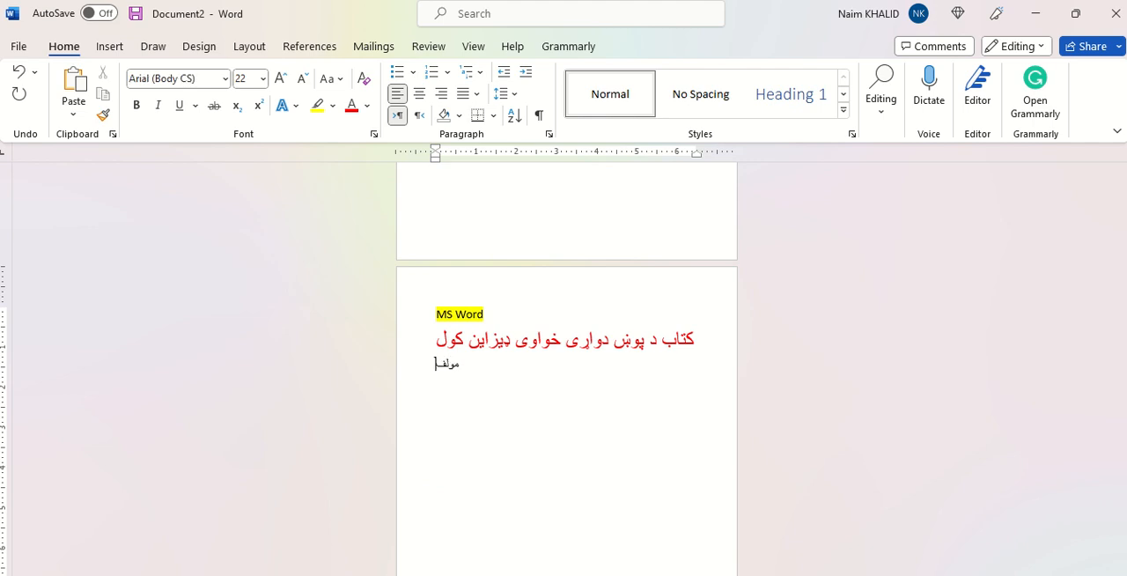
{"action": "type", "text": ": "}
{"action": "type", "text": "ثمیتنثمیسب"}
Step: Add the filler lines "شمیبنتشمیسب", "ش", "یب", "شسیب", "شسی" and "ب" below "مولف:", with an empty line above them
{"action": "key", "text": "Return"}
{"action": "type", "text": "ش"}
{"action": "key", "text": "Return"}
{"action": "type", "text": "یب"}
{"action": "key", "text": "Return"}
{"action": "type", "text": "شسیب"}
{"action": "key", "text": "Return"}
{"action": "type", "text": "شسی"}
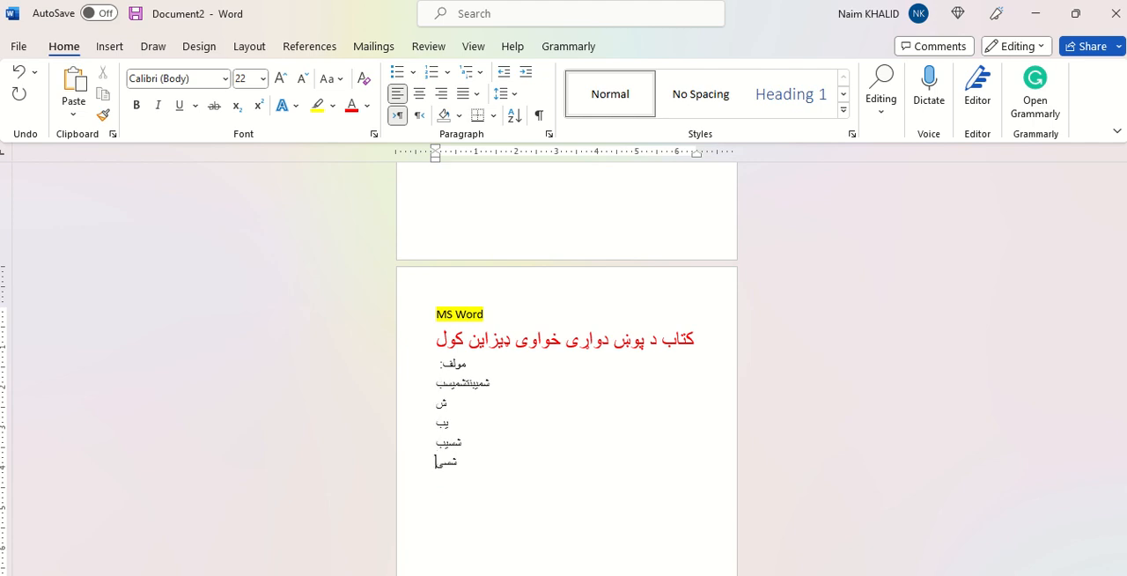
{"action": "key", "text": "Return"}
{"action": "type", "text": "ب"}
{"action": "key", "text": "Return"}
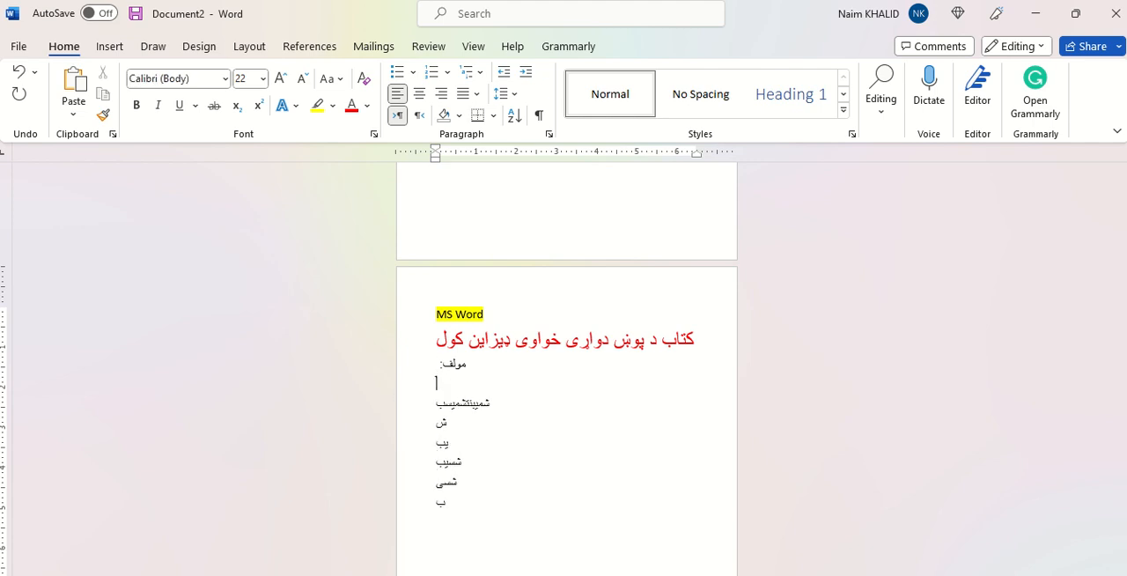
Step: Insert the stock image of a man watering plants on the empty line below "مولف:" and deselect it
{"action": "left_click", "coordinate": [109, 48]}
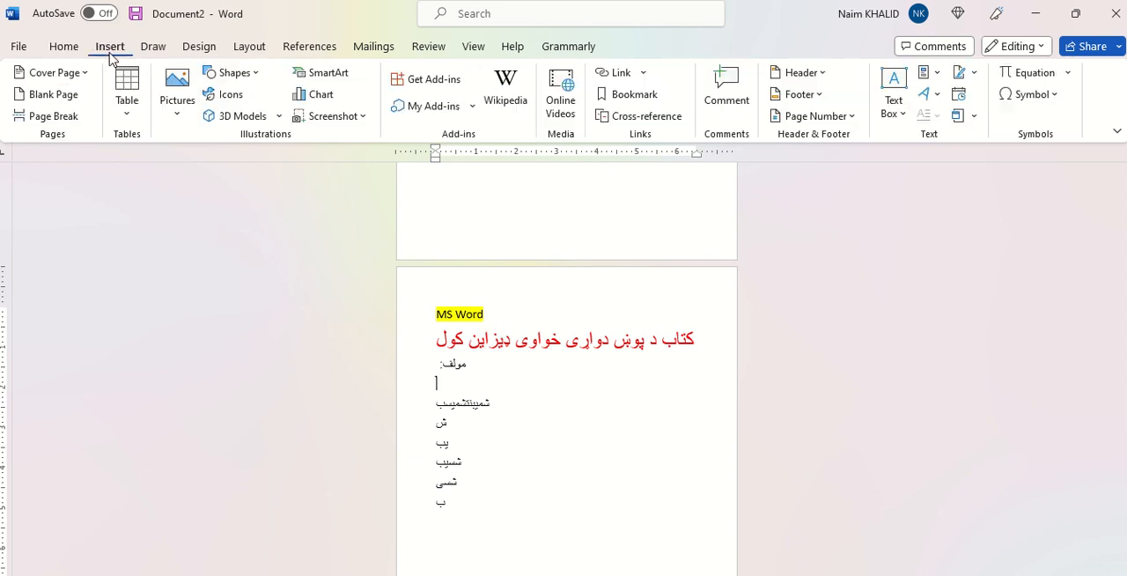
{"action": "left_click", "coordinate": [178, 116]}
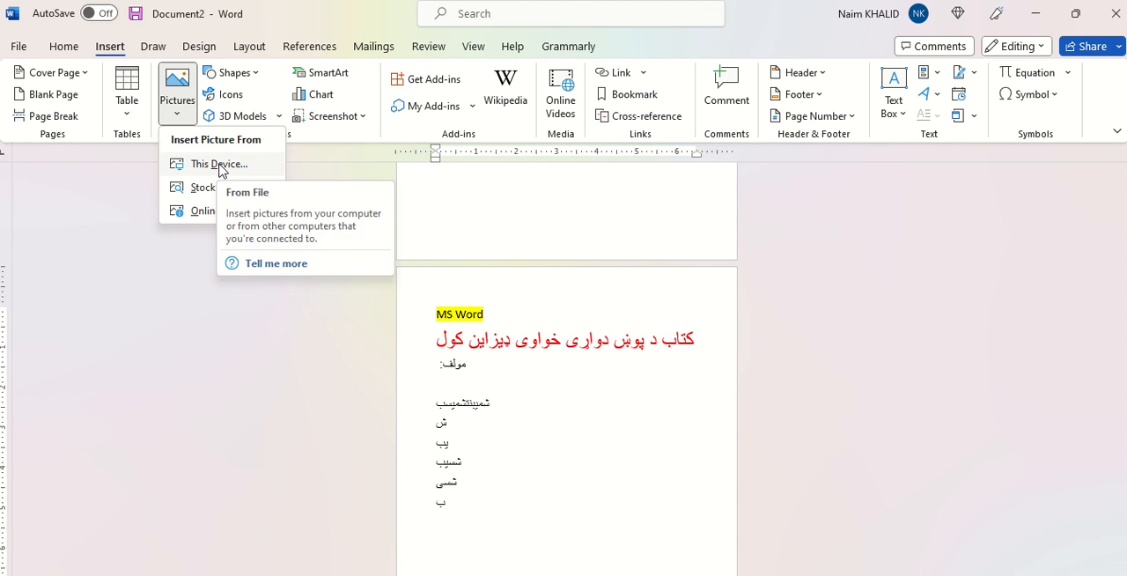
{"action": "left_click", "coordinate": [203, 188]}
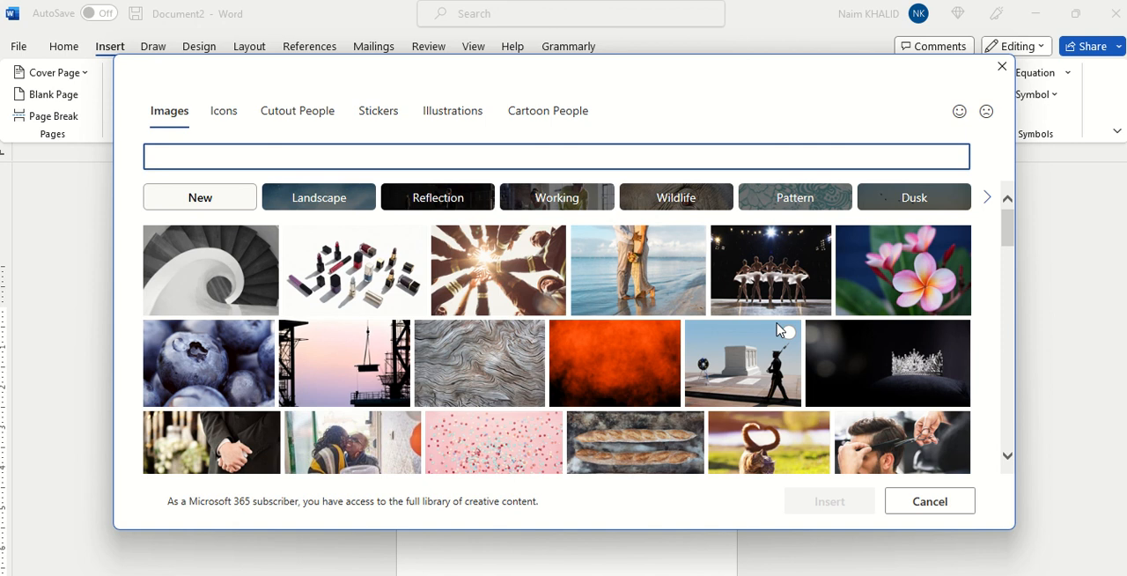
{"action": "scroll", "coordinate": [776, 330], "scroll_direction": "down", "scroll_amount": 3}
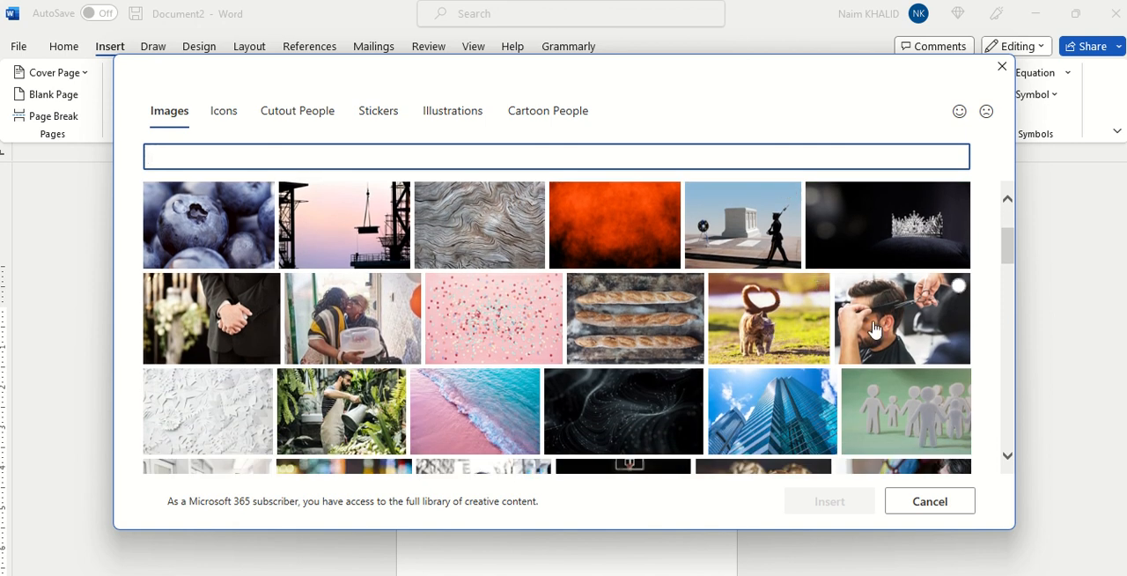
{"action": "scroll", "coordinate": [874, 330], "scroll_direction": "down", "scroll_amount": 3}
{"action": "scroll", "coordinate": [873, 329], "scroll_direction": "up", "scroll_amount": 3}
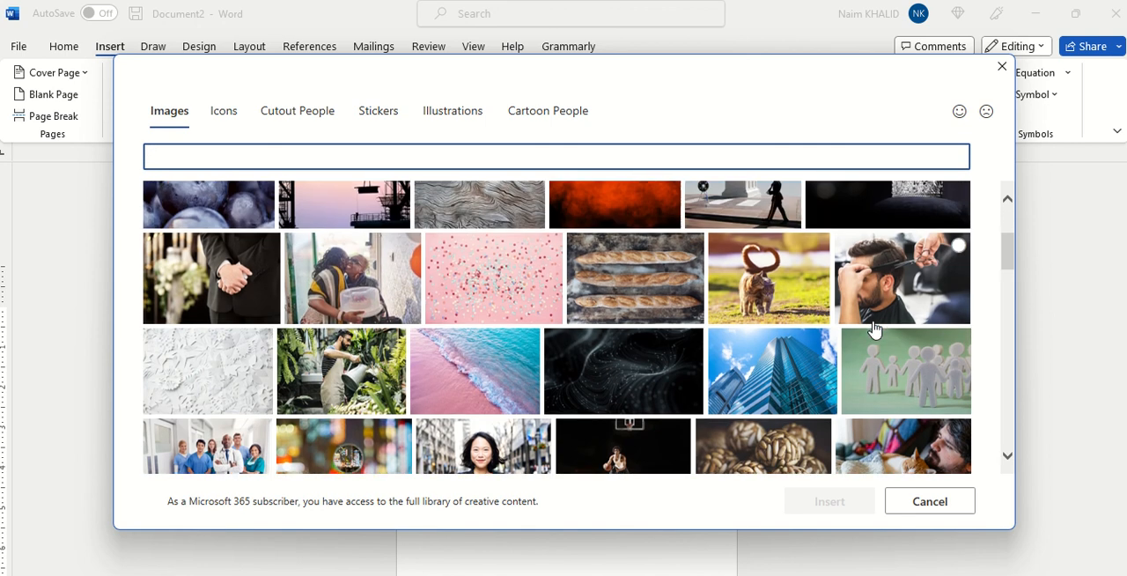
{"action": "left_click", "coordinate": [352, 385]}
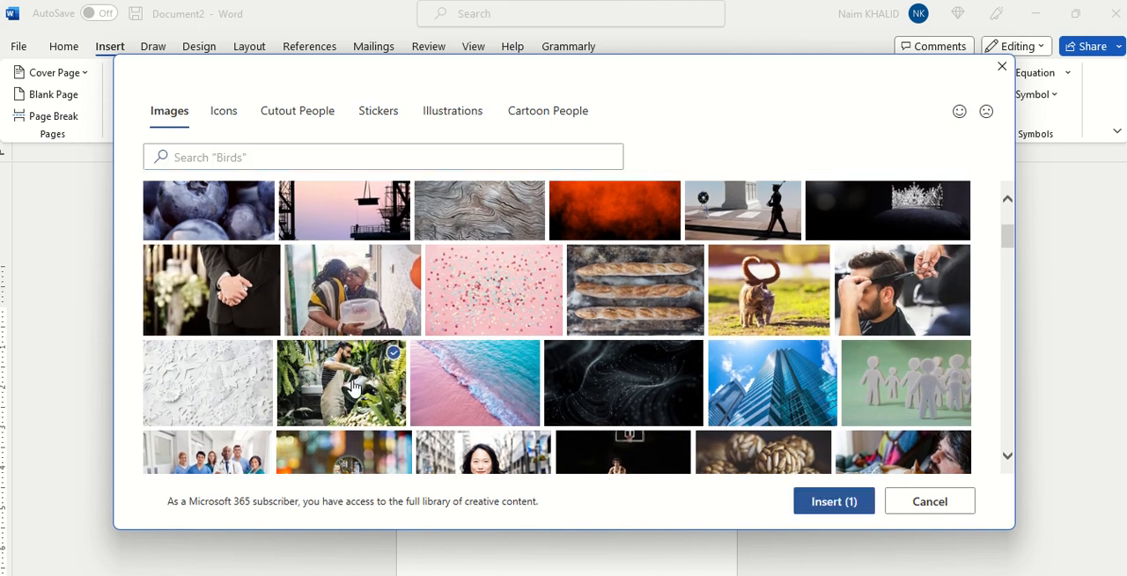
{"action": "left_click", "coordinate": [819, 504]}
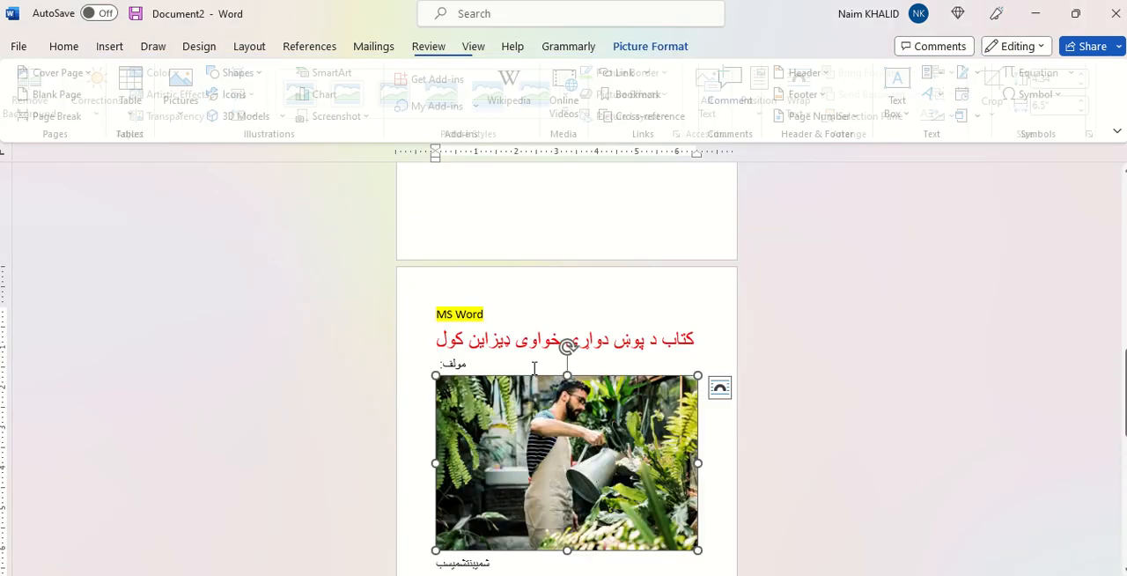
{"action": "scroll", "coordinate": [587, 421], "scroll_direction": "down", "scroll_amount": 2}
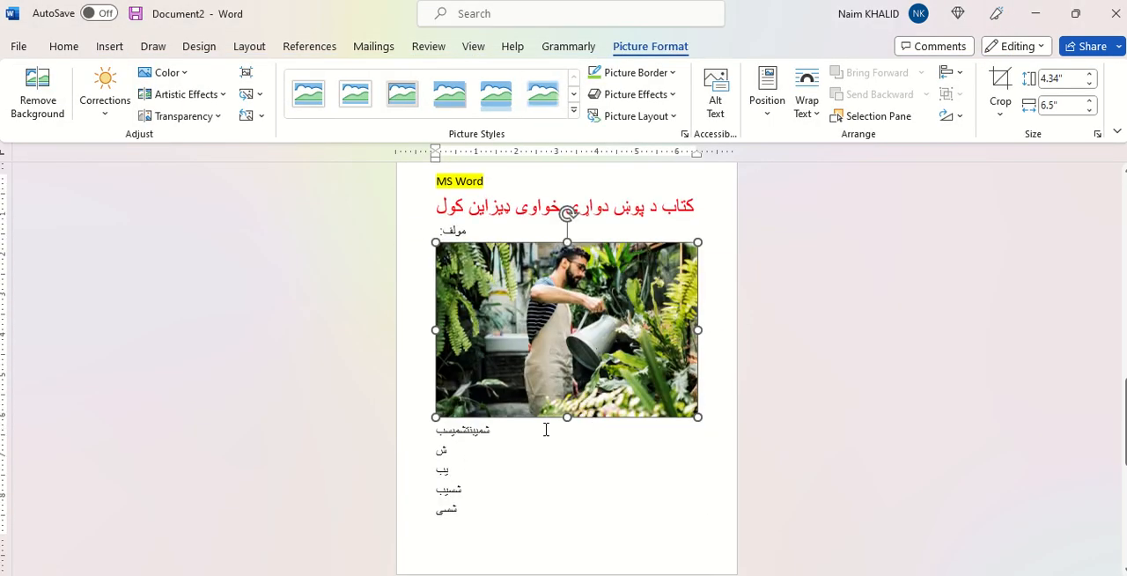
{"action": "left_click", "coordinate": [456, 463]}
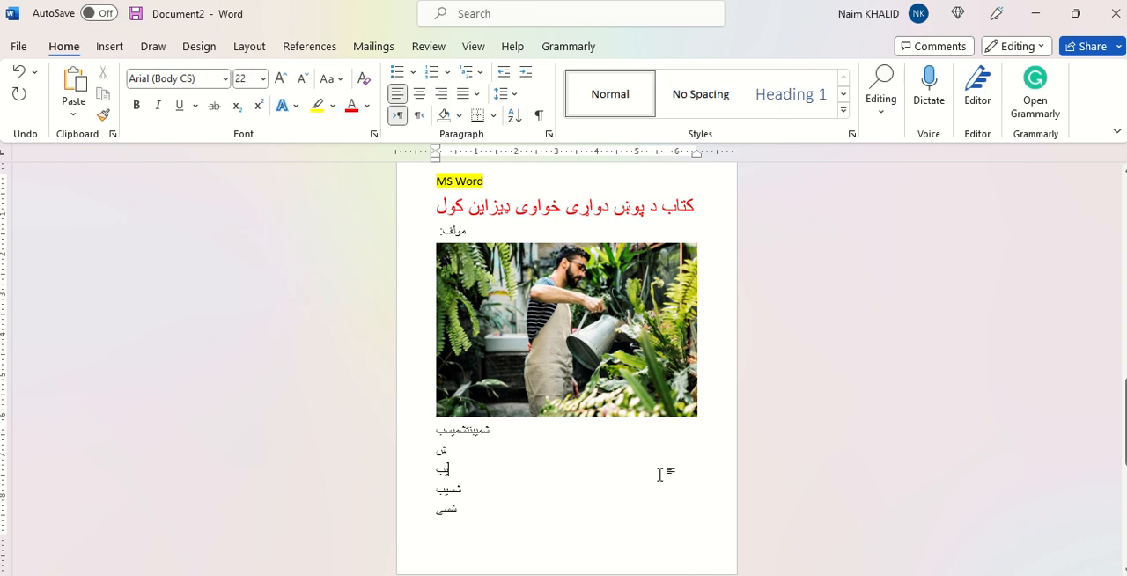
{"action": "scroll", "coordinate": [481, 474], "scroll_direction": "up", "scroll_amount": 1}
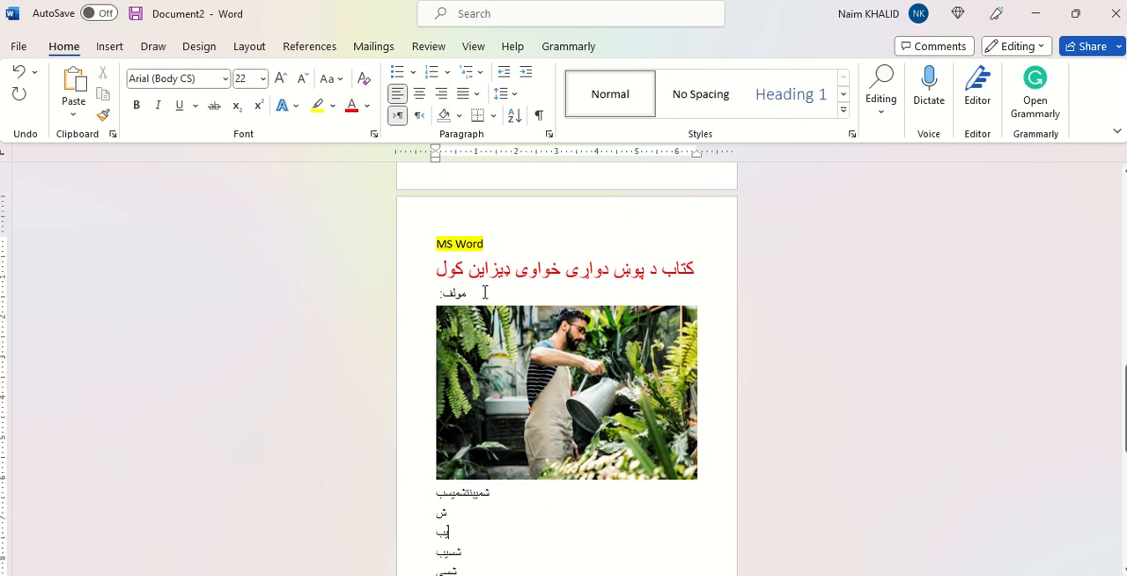
{"action": "left_click", "coordinate": [489, 251]}
{"action": "left_click", "coordinate": [110, 46]}
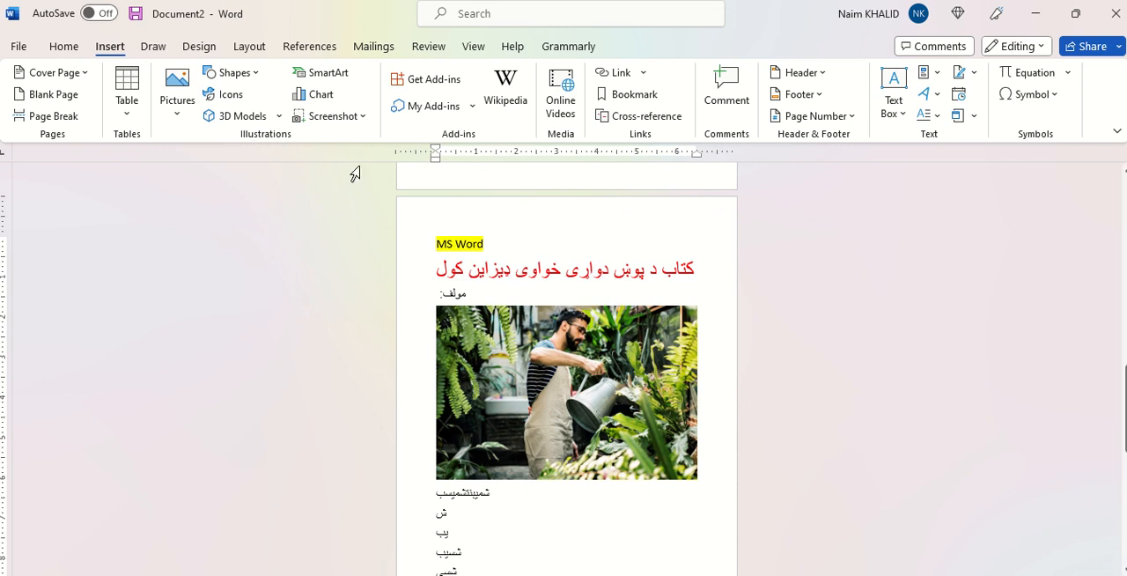
{"action": "scroll", "coordinate": [355, 174], "scroll_direction": "up", "scroll_amount": 1}
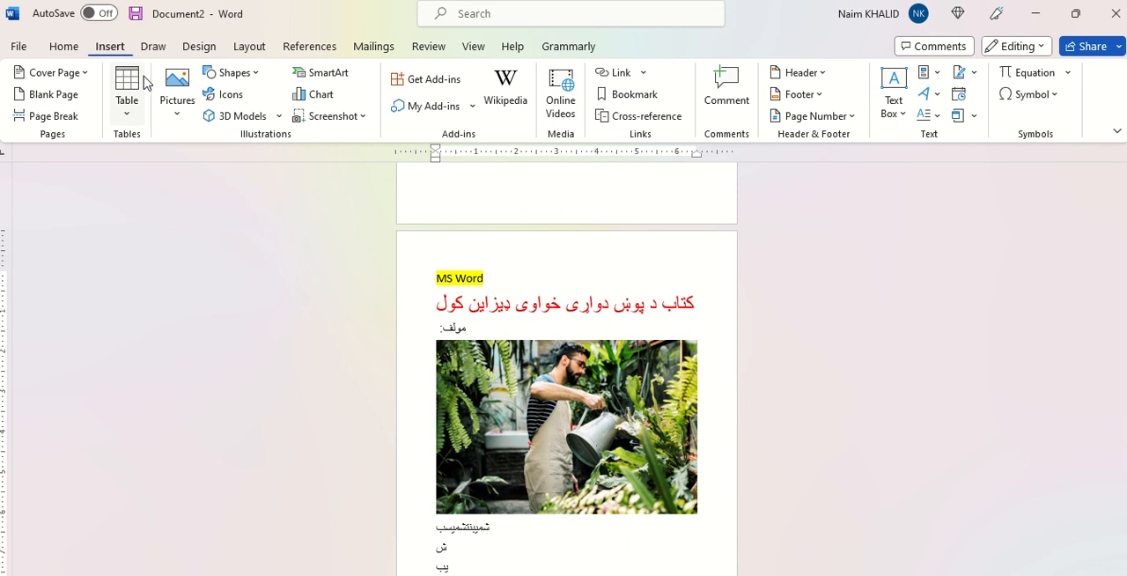
{"action": "left_click", "coordinate": [74, 45]}
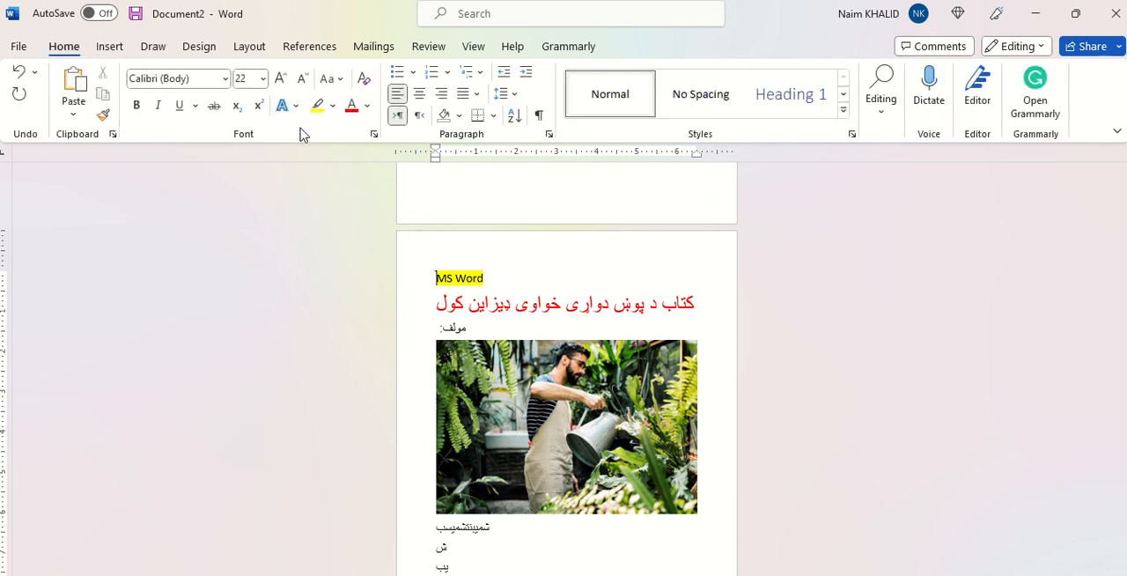
{"action": "left_click", "coordinate": [459, 115]}
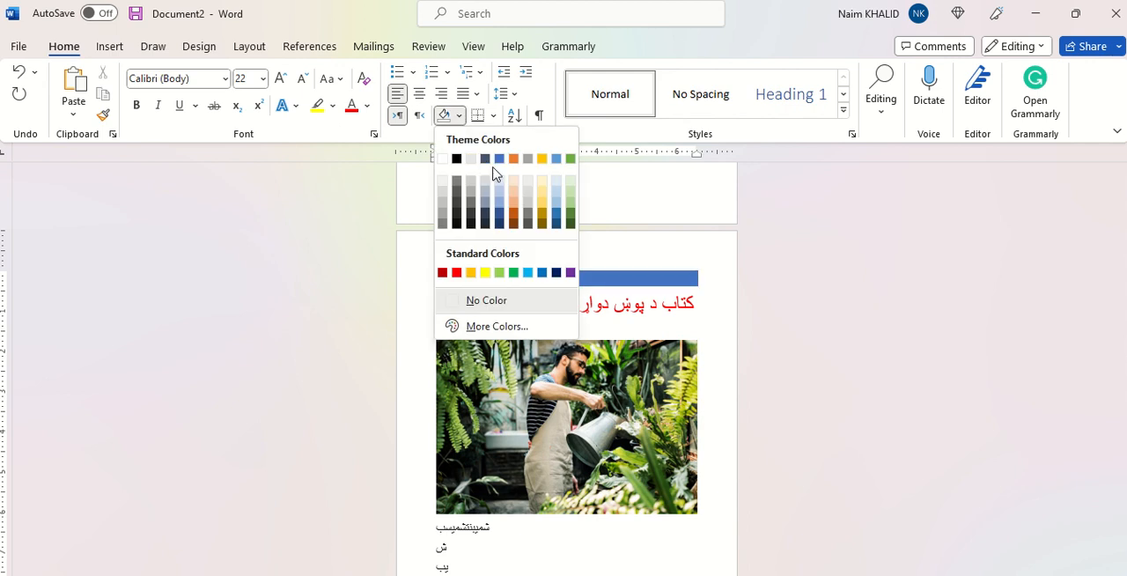
{"action": "left_click", "coordinate": [618, 292]}
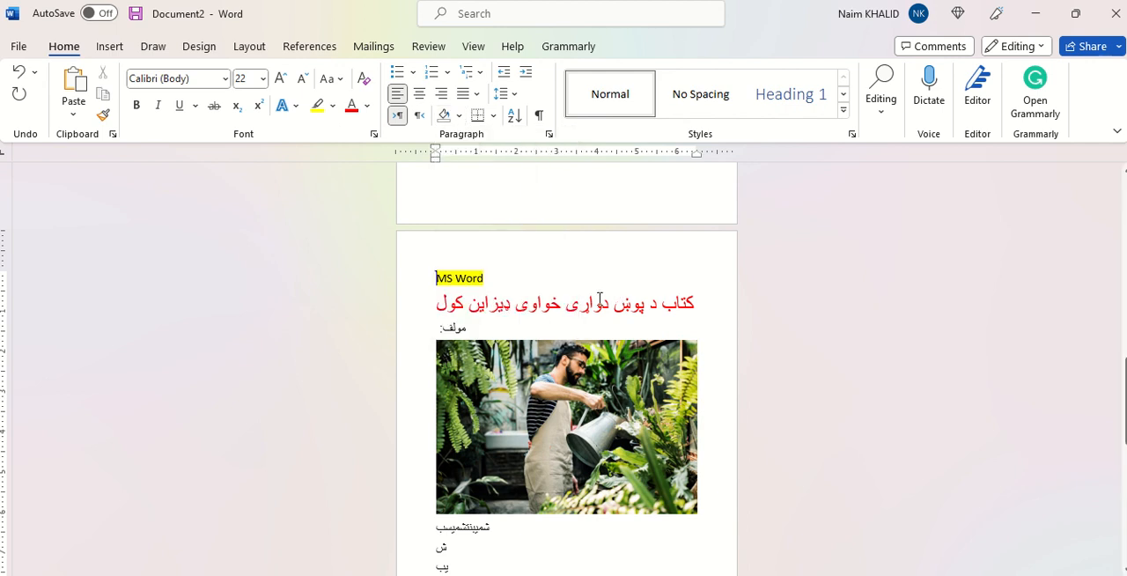
Step: Apply blue theme color shading to the document's entire content and deselect it
{"action": "key", "text": "ctrl+a"}
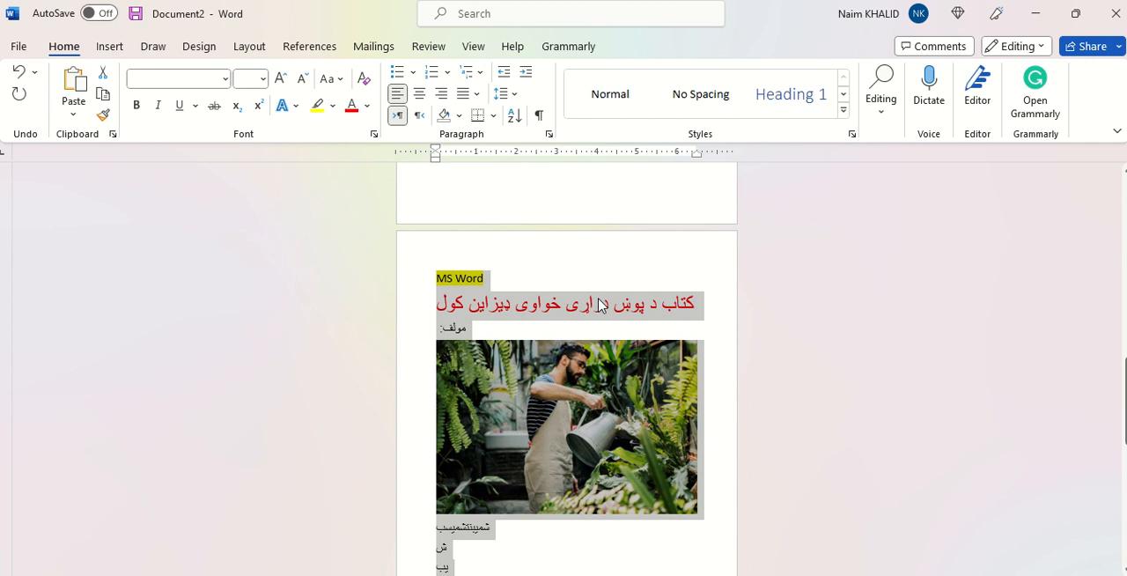
{"action": "left_click", "coordinate": [457, 116]}
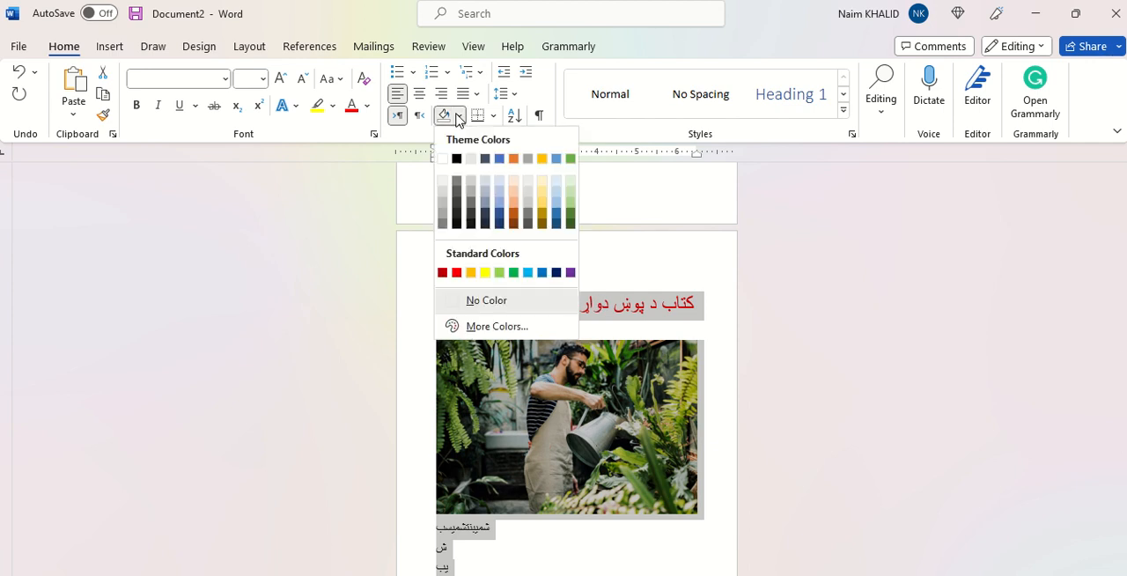
{"action": "left_click", "coordinate": [499, 159]}
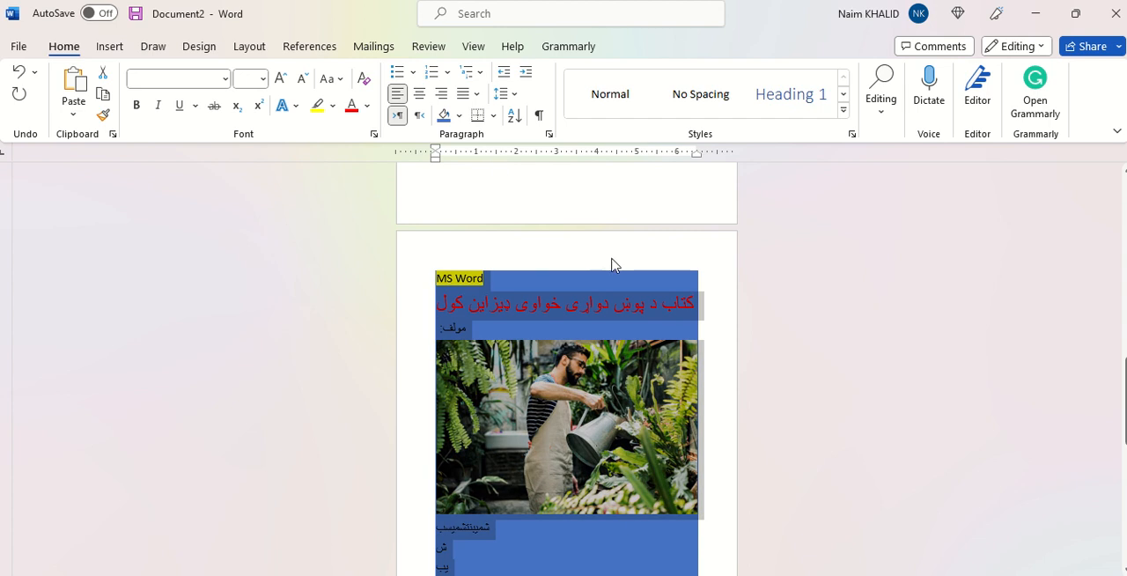
{"action": "left_click", "coordinate": [614, 265]}
Step: Examine how the blue shading covers the pages with the heading, the picture and the filler lines
{"action": "scroll", "coordinate": [613, 262], "scroll_direction": "up", "scroll_amount": 7}
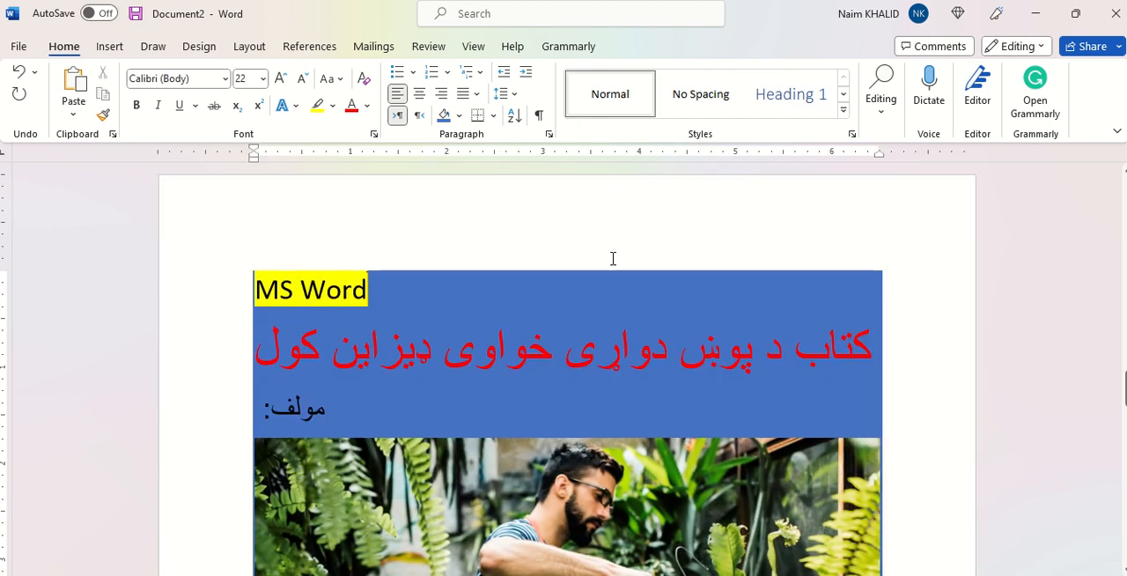
{"action": "scroll", "coordinate": [614, 258], "scroll_direction": "down", "scroll_amount": 6}
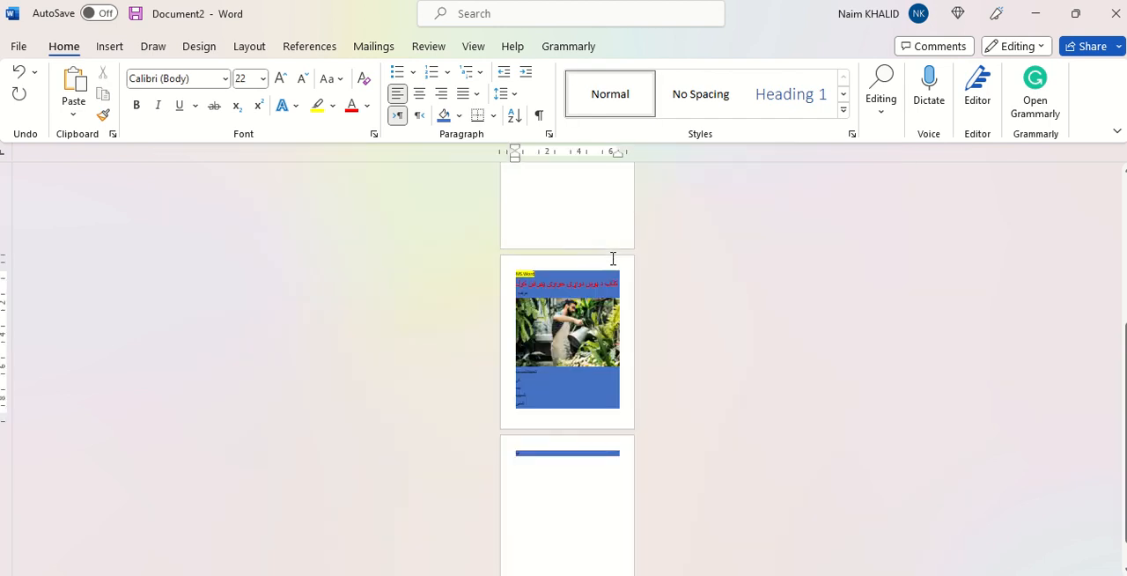
{"action": "scroll", "coordinate": [611, 333], "scroll_direction": "up", "scroll_amount": 4}
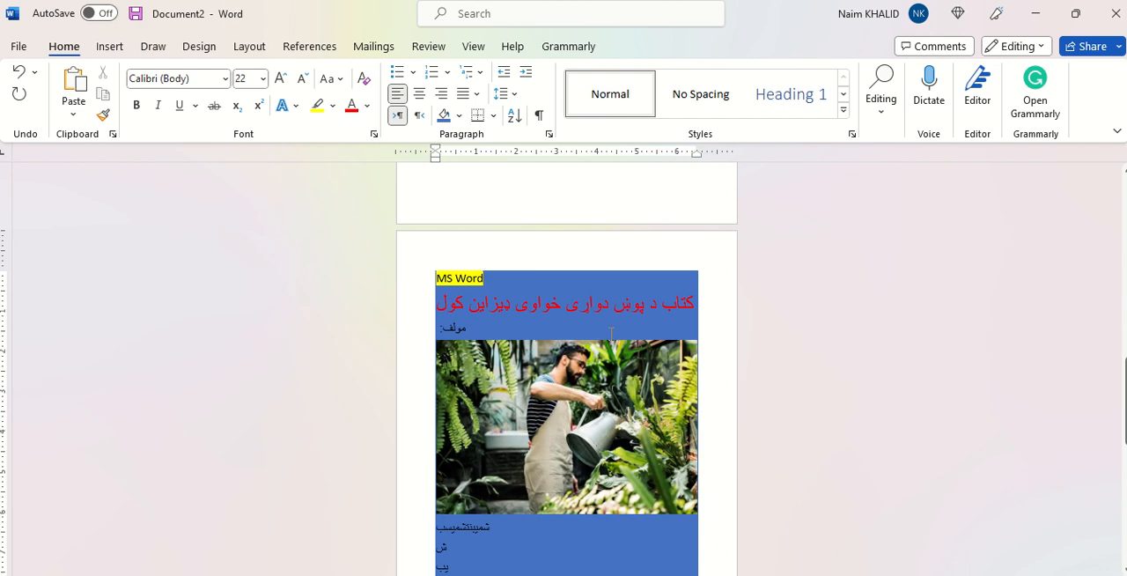
{"action": "scroll", "coordinate": [612, 333], "scroll_direction": "down", "scroll_amount": 2}
{"action": "scroll", "coordinate": [611, 332], "scroll_direction": "up", "scroll_amount": 5}
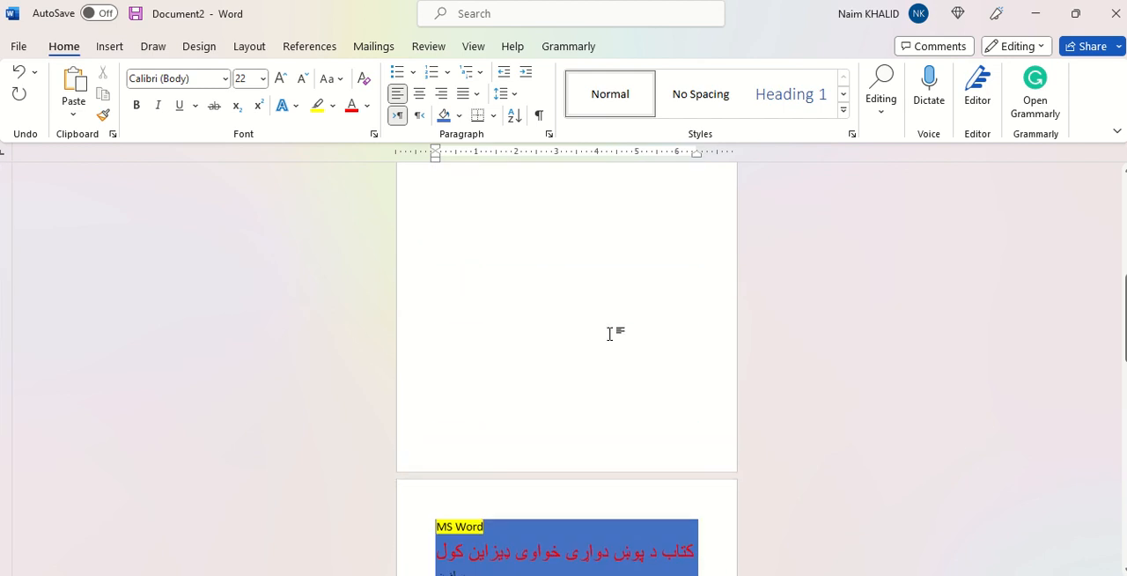
{"action": "scroll", "coordinate": [609, 334], "scroll_direction": "down", "scroll_amount": 3}
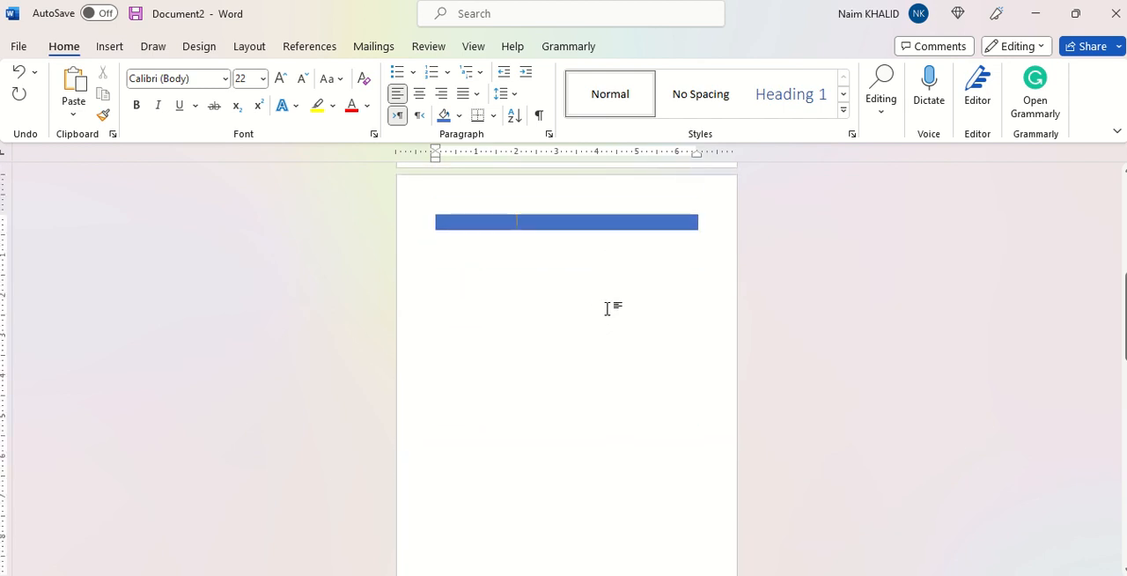
Step: Delete the document's entire content, including the cover page
{"action": "scroll", "coordinate": [607, 308], "scroll_direction": "up", "scroll_amount": 5}
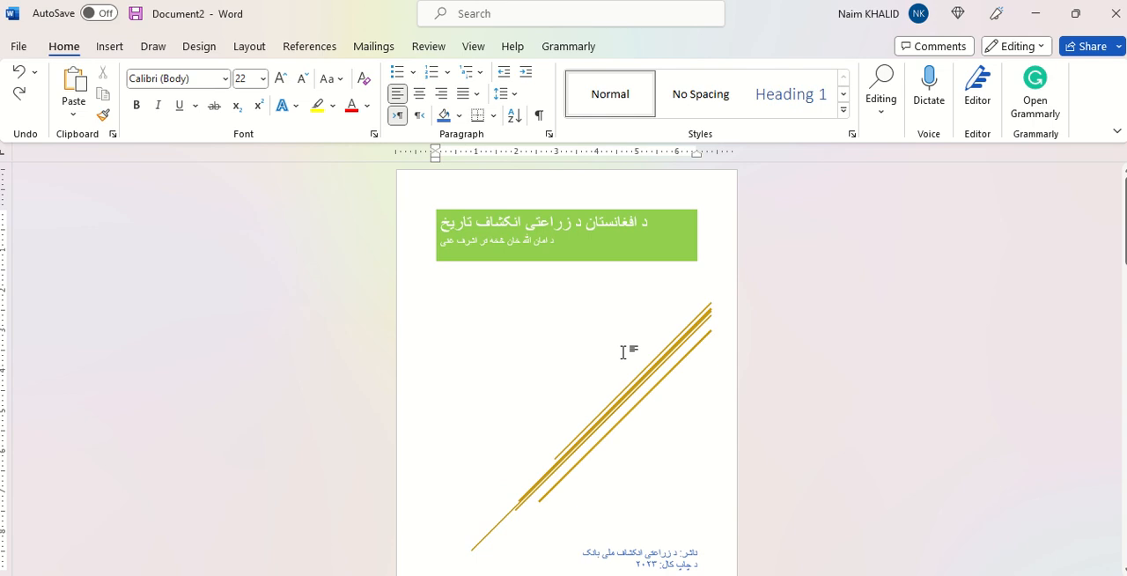
{"action": "key", "text": "ctrl+a"}
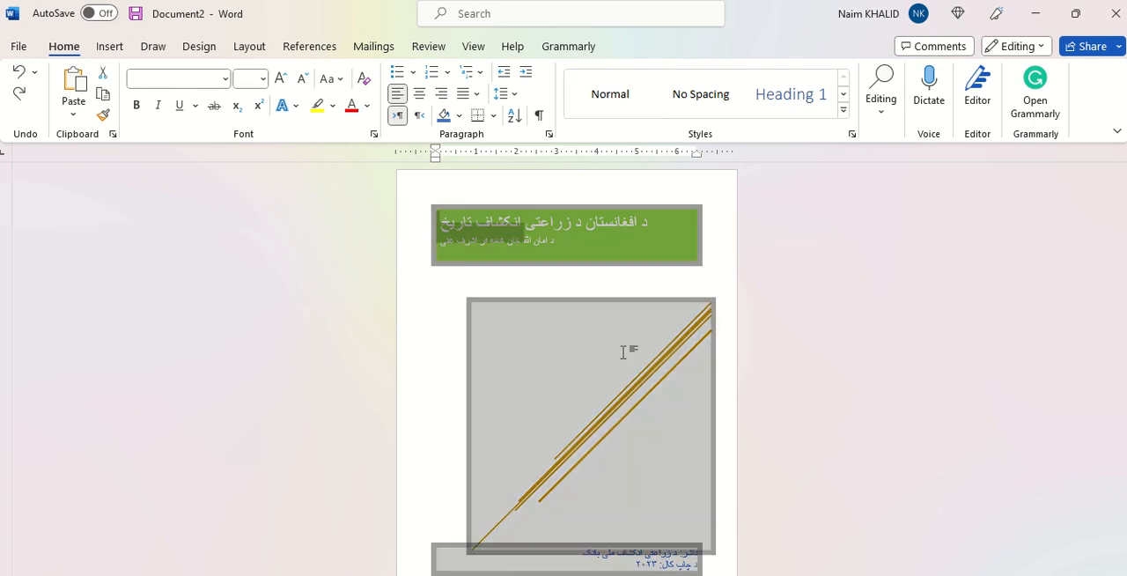
{"action": "key", "text": "Delete"}
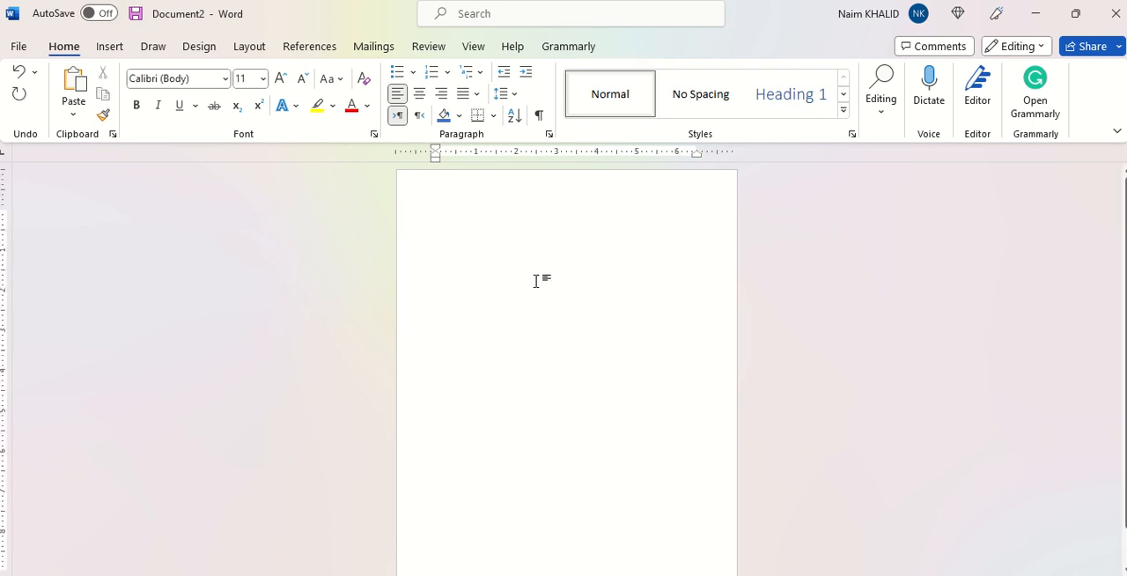
Step: Draw a text box about 4.5" wide and 1.4" high near the top of the empty page, containing "د کتاب عنوان"
{"action": "left_click", "coordinate": [109, 46]}
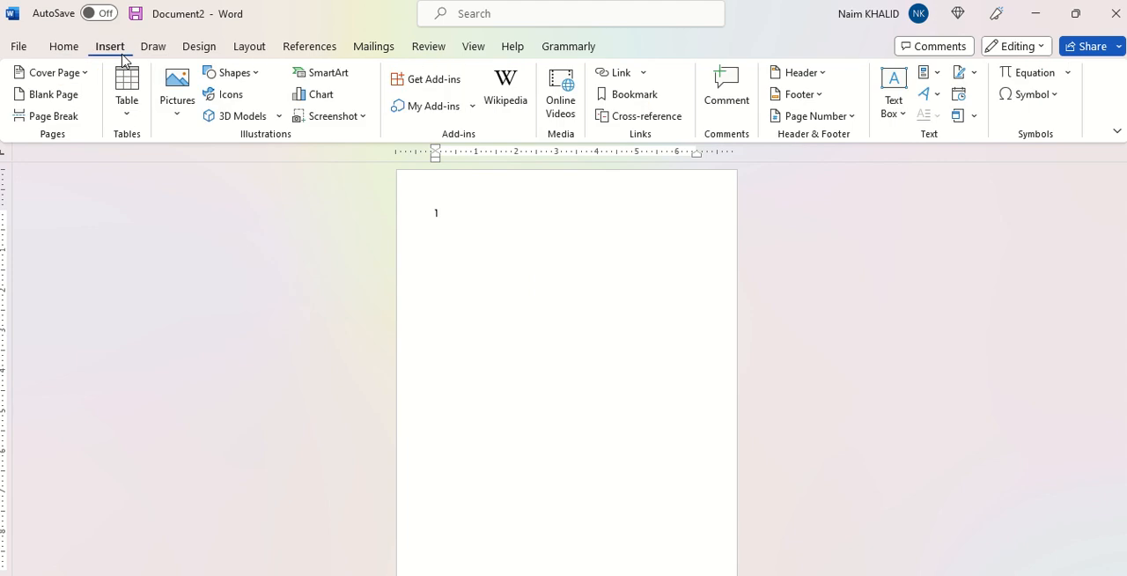
{"action": "type", "text": "1"}
{"action": "left_click", "coordinate": [903, 121]}
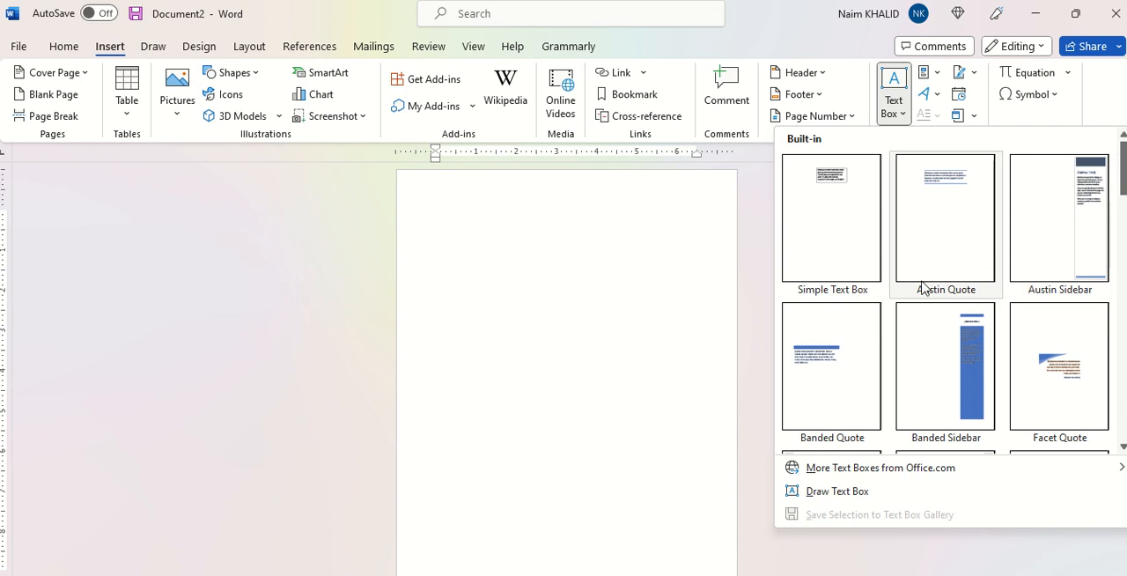
{"action": "scroll", "coordinate": [921, 360], "scroll_direction": "down", "scroll_amount": 3}
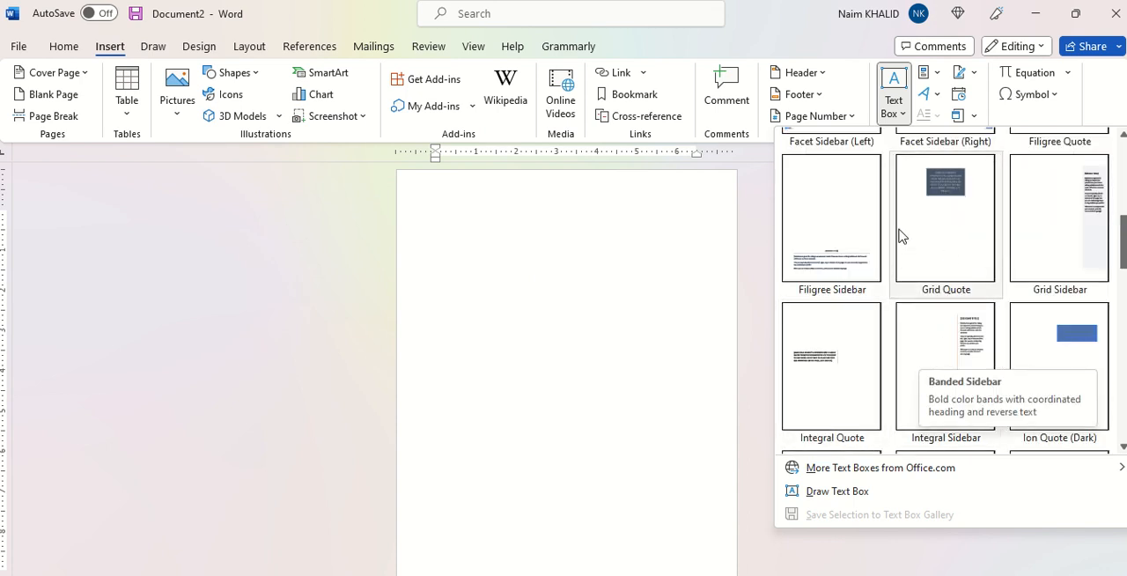
{"action": "scroll", "coordinate": [900, 236], "scroll_direction": "up", "scroll_amount": 3}
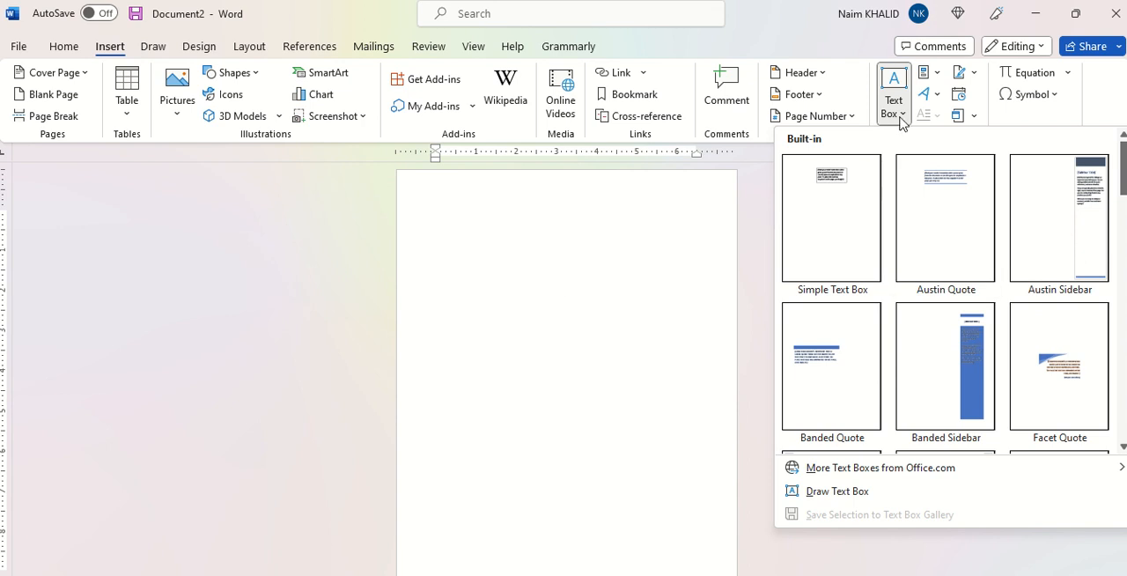
{"action": "left_click", "coordinate": [830, 497]}
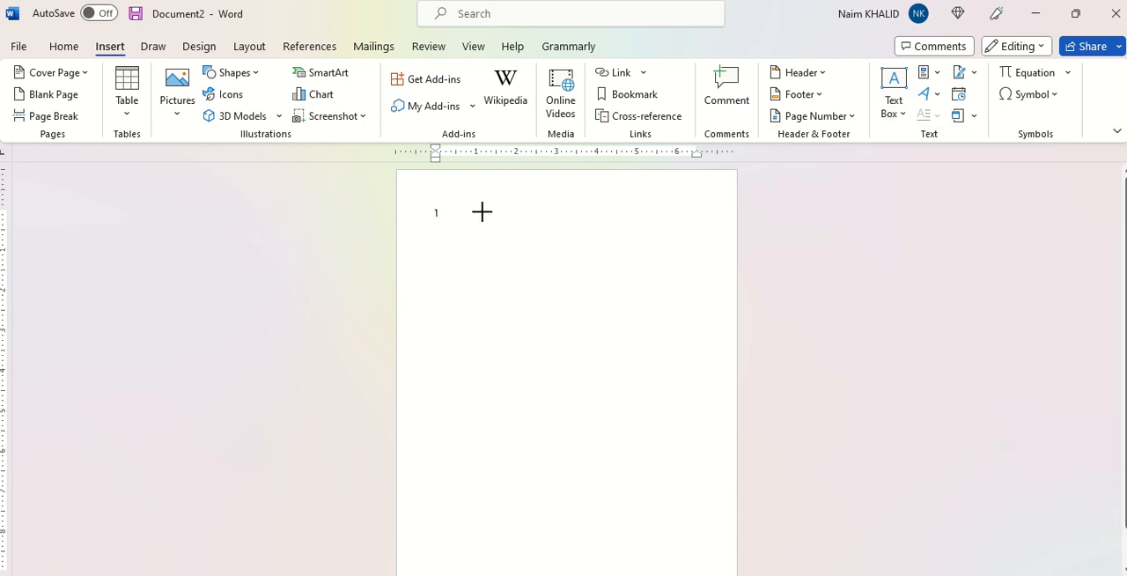
{"action": "left_click_drag", "start_coordinate": [479, 211], "coordinate": [662, 270]}
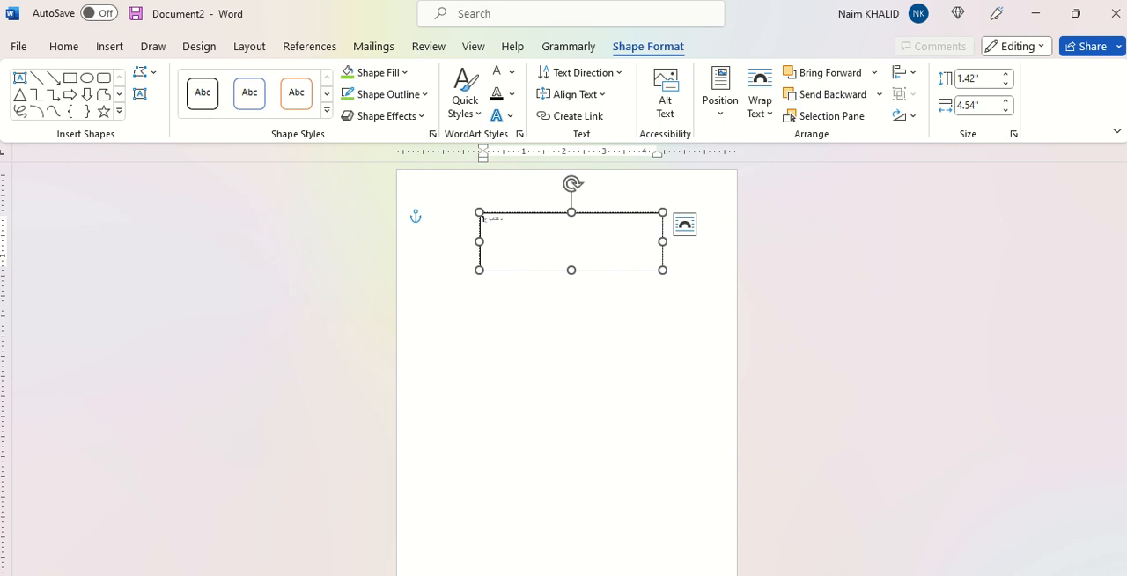
Step: Center the title text in the text box, set its font size to 36 and deselect the box
{"action": "key", "text": "ctrl+a"}
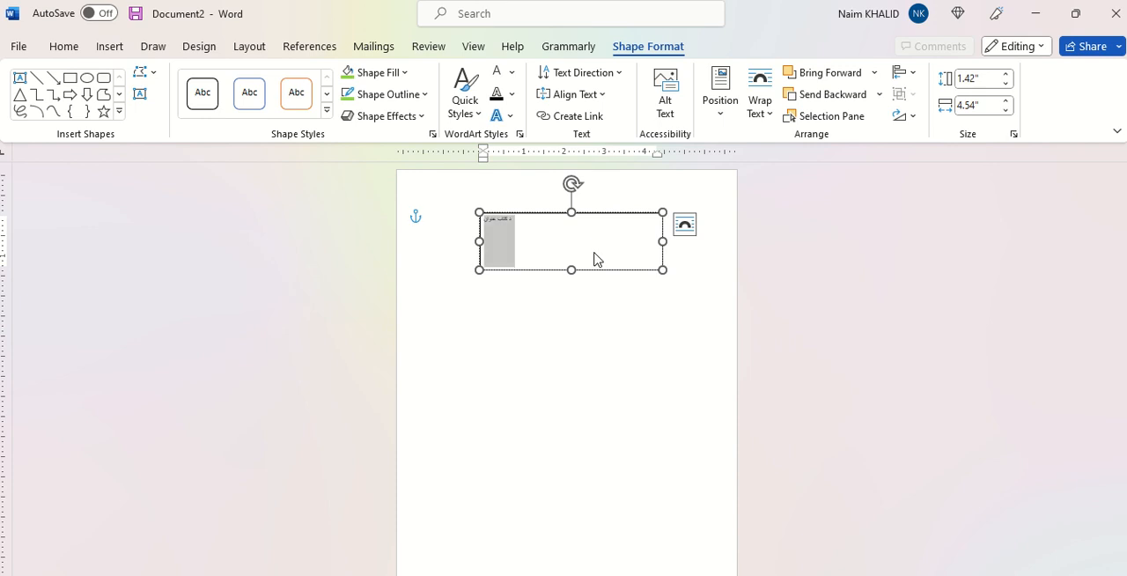
{"action": "key", "text": "ctrl+e"}
{"action": "left_click", "coordinate": [67, 50]}
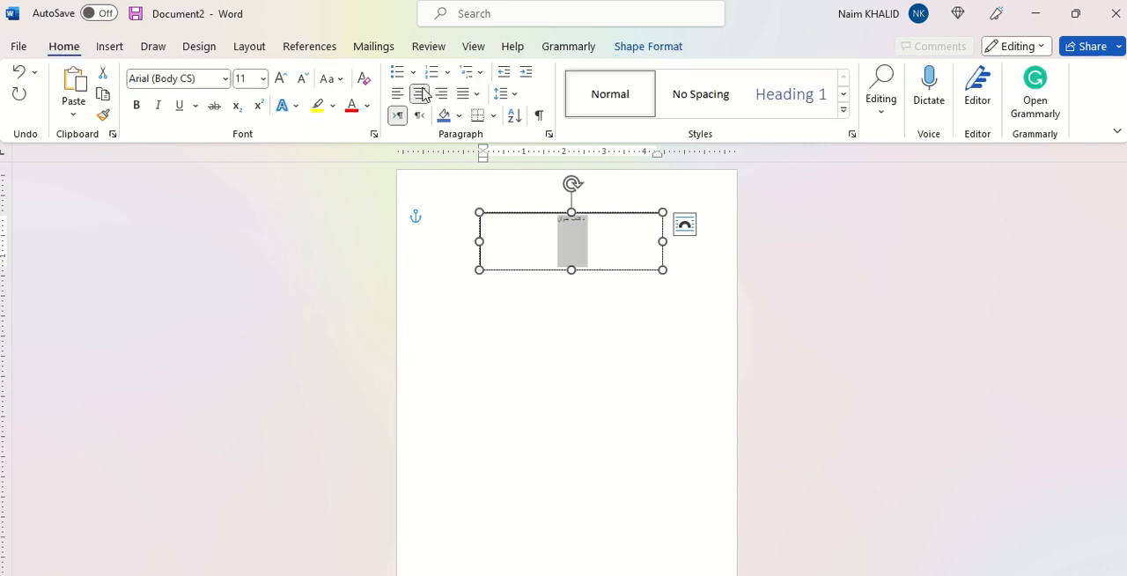
{"action": "left_click", "coordinate": [281, 80]}
{"action": "left_click", "coordinate": [281, 79]}
{"action": "left_click", "coordinate": [280, 80]}
{"action": "left_click", "coordinate": [281, 79]}
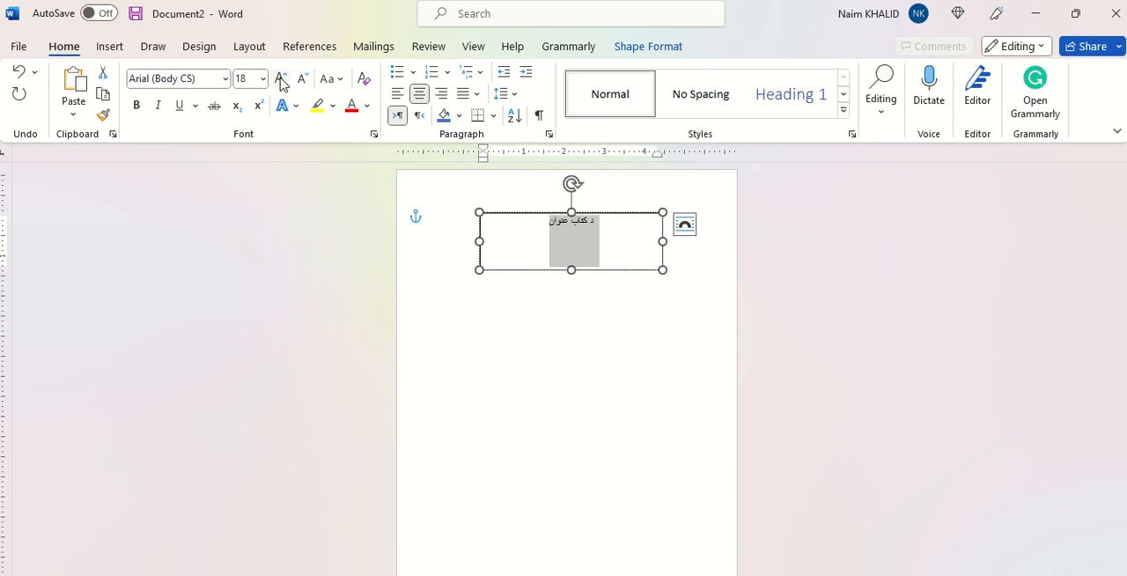
{"action": "left_click", "coordinate": [281, 79]}
{"action": "left_click", "coordinate": [281, 79]}
{"action": "left_click", "coordinate": [281, 79]}
{"action": "left_click", "coordinate": [281, 79]}
{"action": "left_click", "coordinate": [281, 80]}
{"action": "left_click", "coordinate": [281, 80]}
{"action": "left_click", "coordinate": [281, 79]}
{"action": "left_click", "coordinate": [281, 79]}
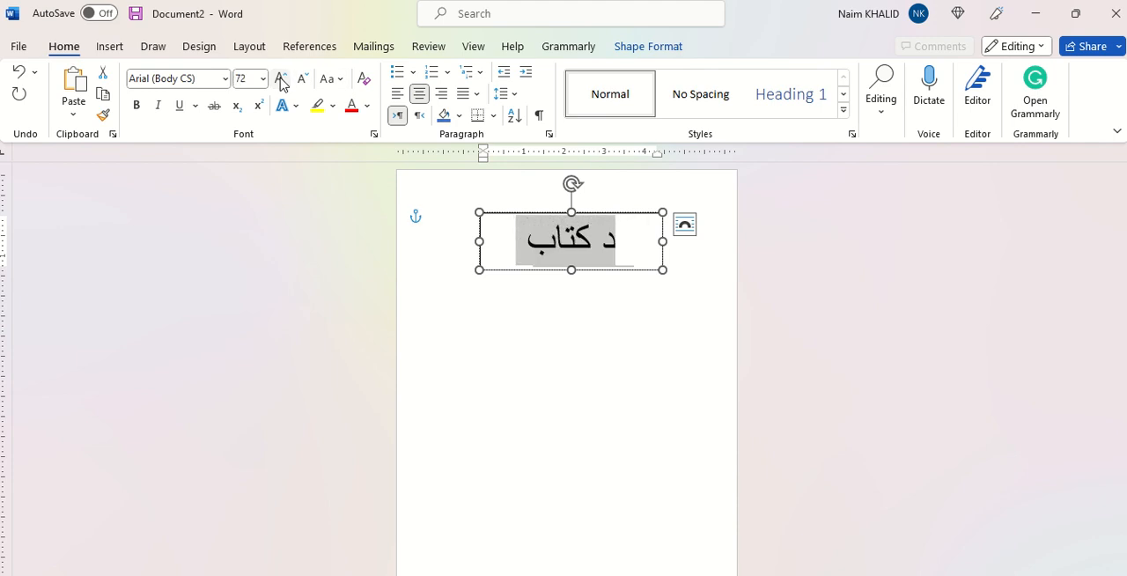
{"action": "left_click", "coordinate": [302, 81]}
{"action": "left_click", "coordinate": [302, 81]}
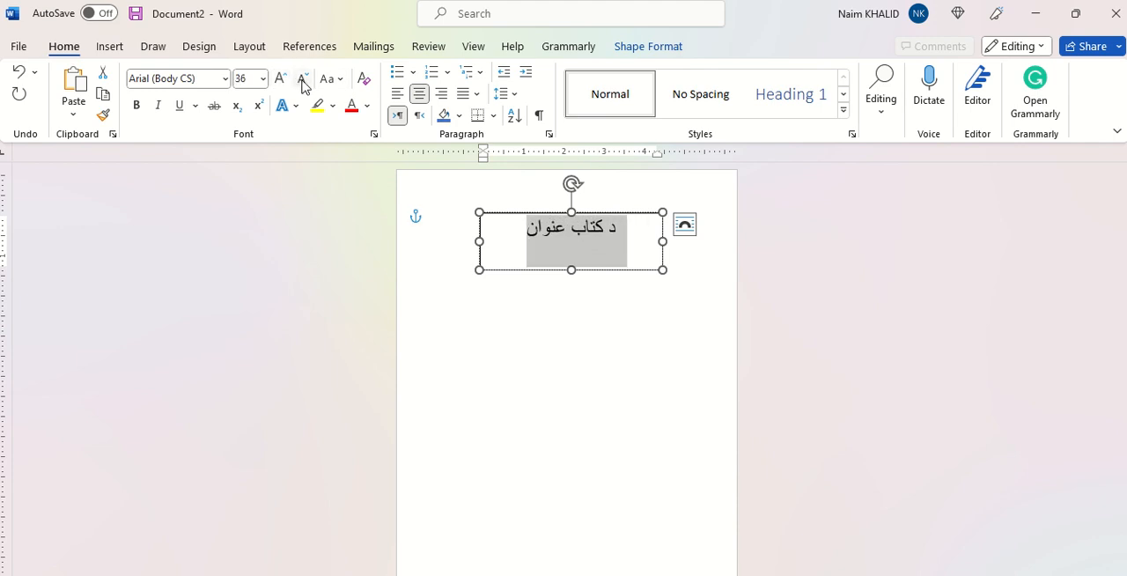
{"action": "left_click", "coordinate": [579, 345]}
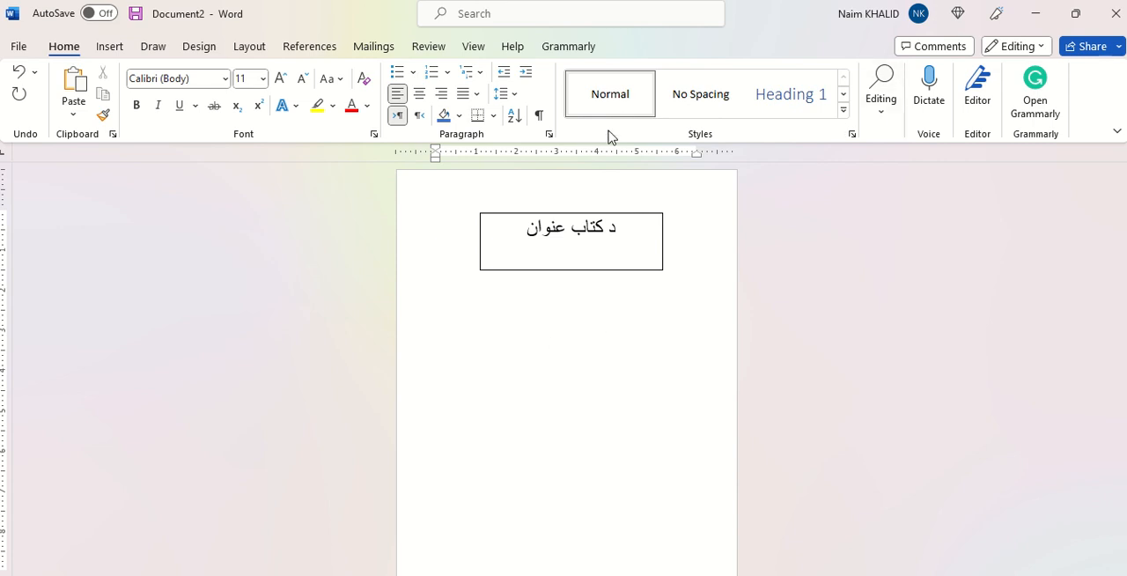
Step: Draw a second text box about 3.5" wide and 1.2" high well below the title box, containing "د مولف نوم:"
{"action": "left_click", "coordinate": [112, 48]}
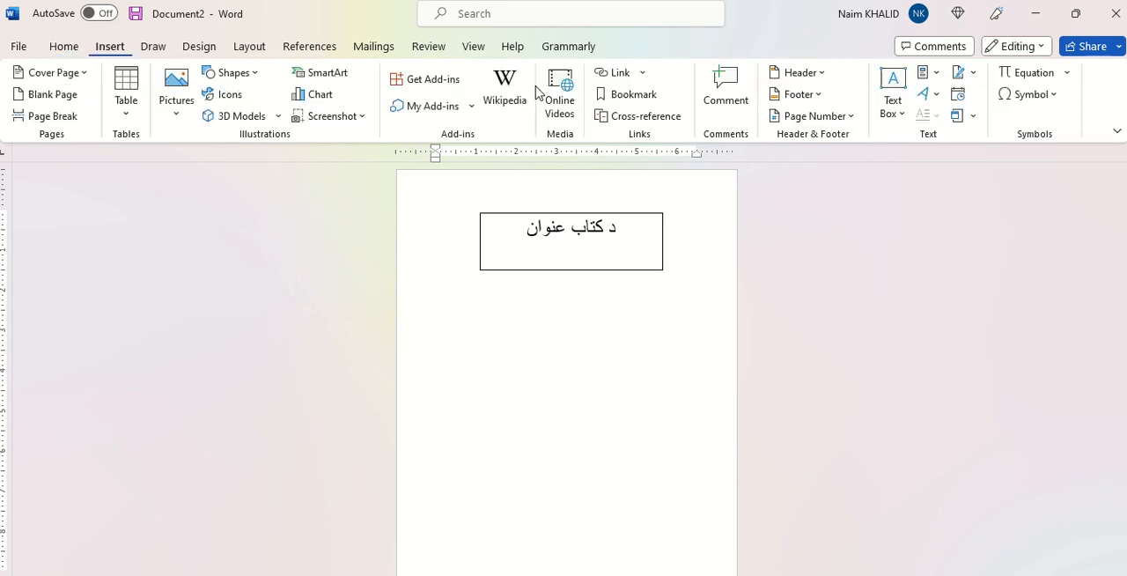
{"action": "left_click", "coordinate": [903, 125]}
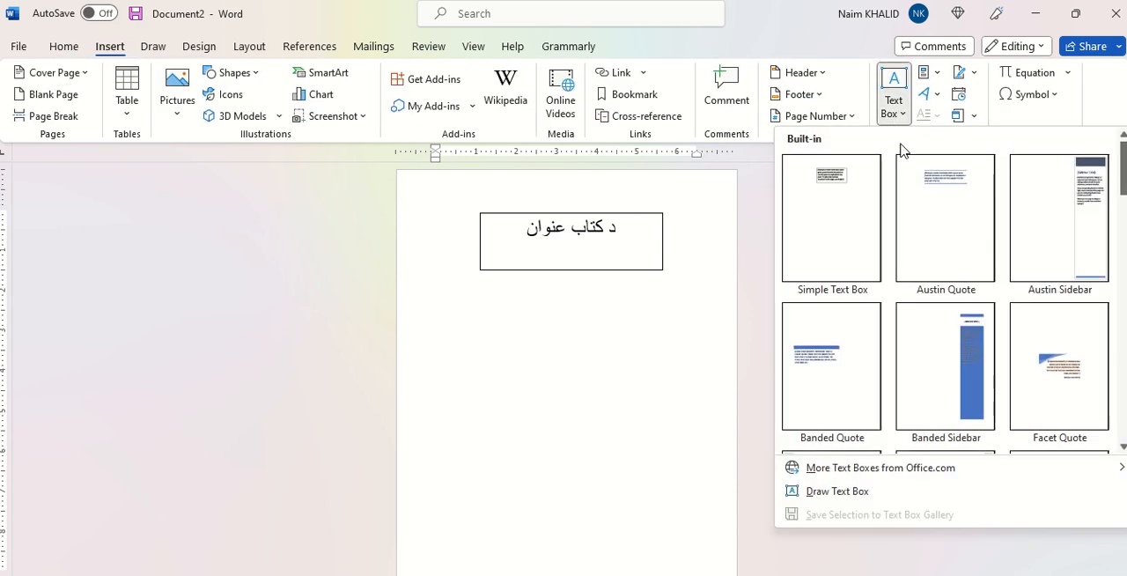
{"action": "left_click", "coordinate": [837, 495]}
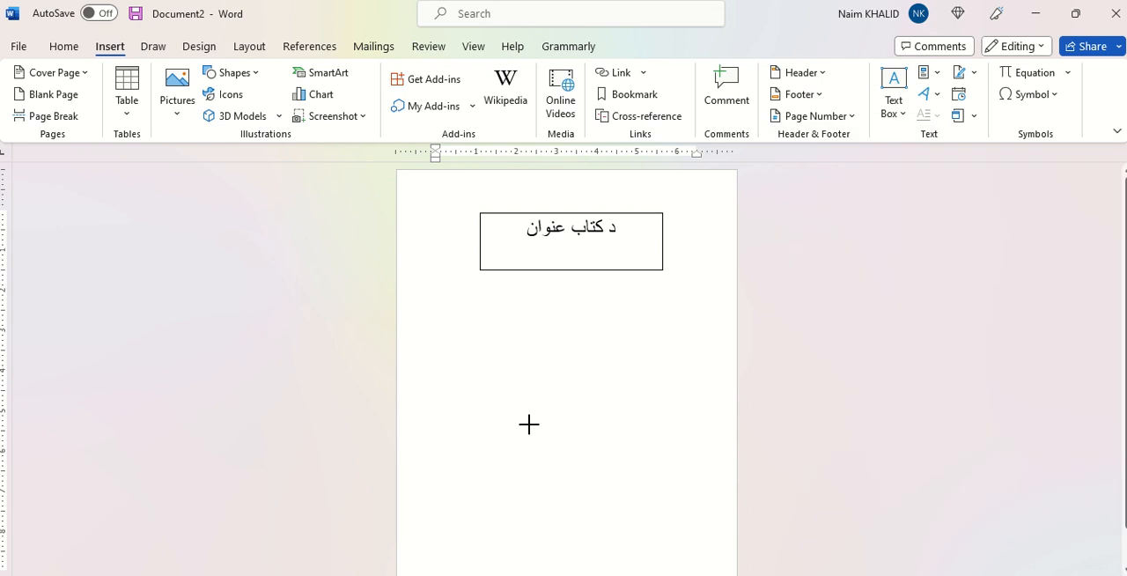
{"action": "left_click_drag", "start_coordinate": [514, 413], "coordinate": [656, 461]}
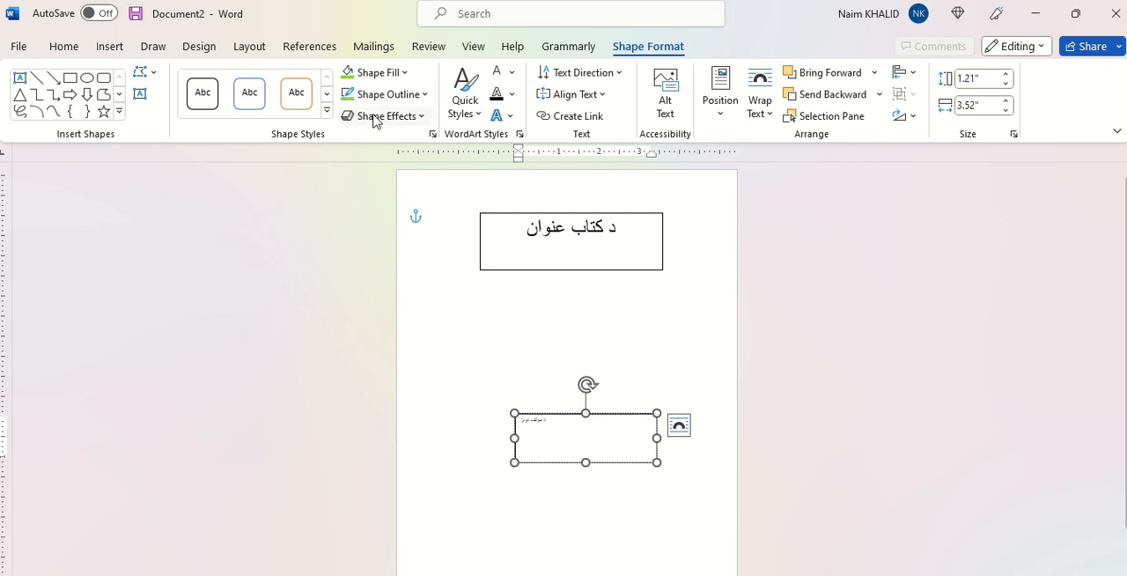
Step: Format the author text "د مولف نوم:" right-to-left at font size 20 and nudge its text box slightly left
{"action": "left_click", "coordinate": [58, 47]}
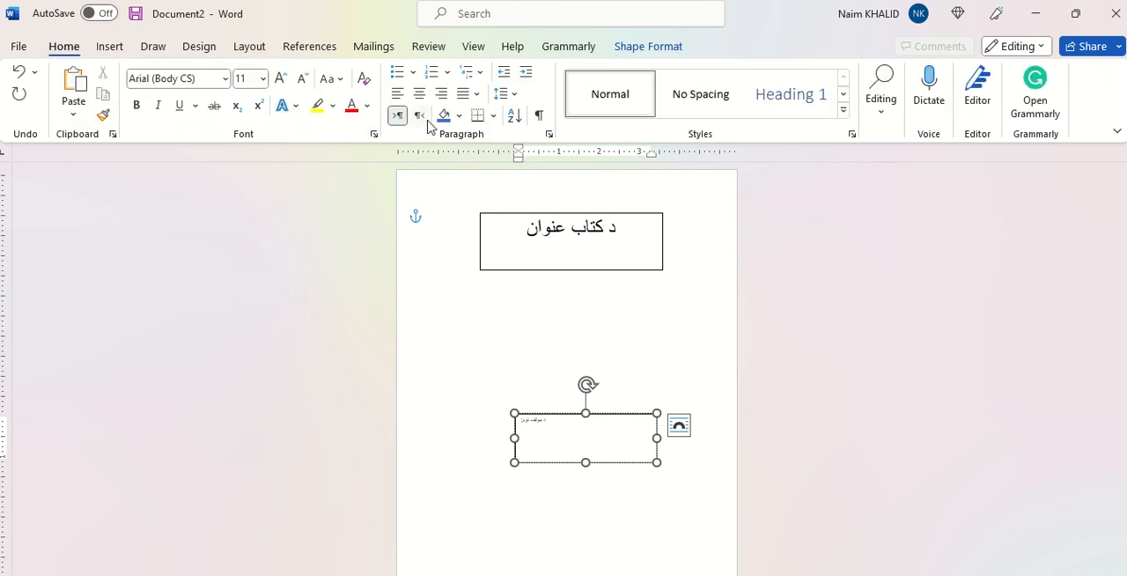
{"action": "left_click", "coordinate": [421, 115]}
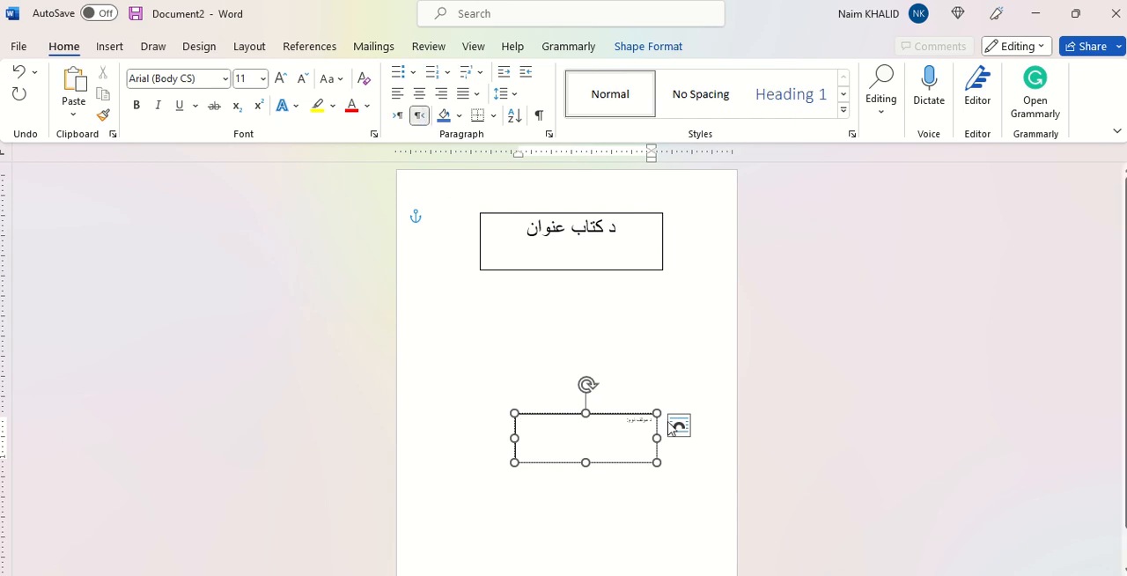
{"action": "key", "text": "ctrl+a"}
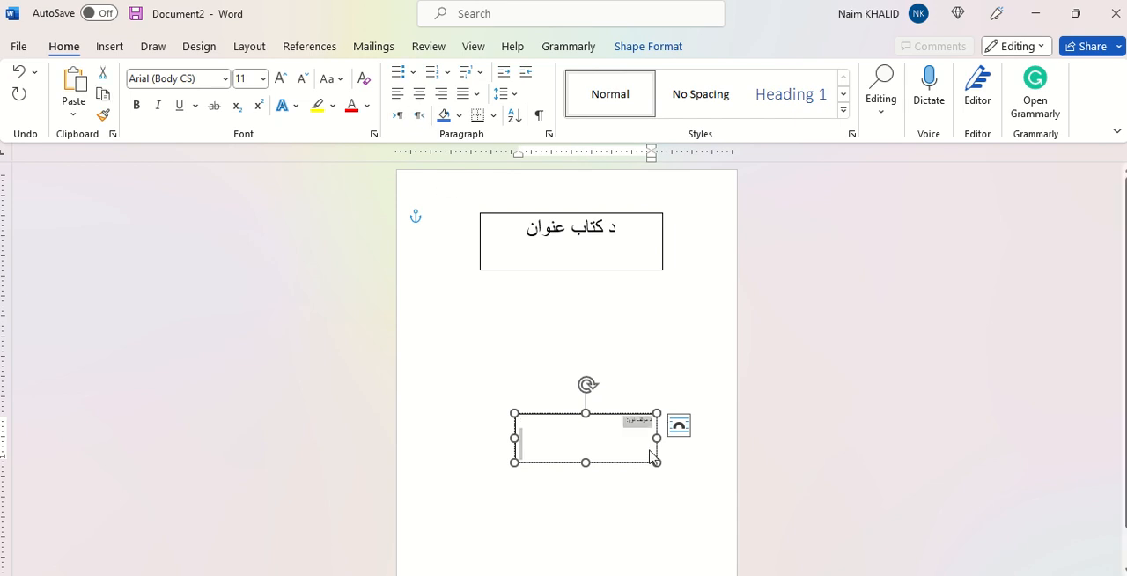
{"action": "left_click", "coordinate": [282, 80]}
{"action": "left_click", "coordinate": [282, 80]}
{"action": "left_click", "coordinate": [282, 80]}
{"action": "left_click", "coordinate": [282, 80]}
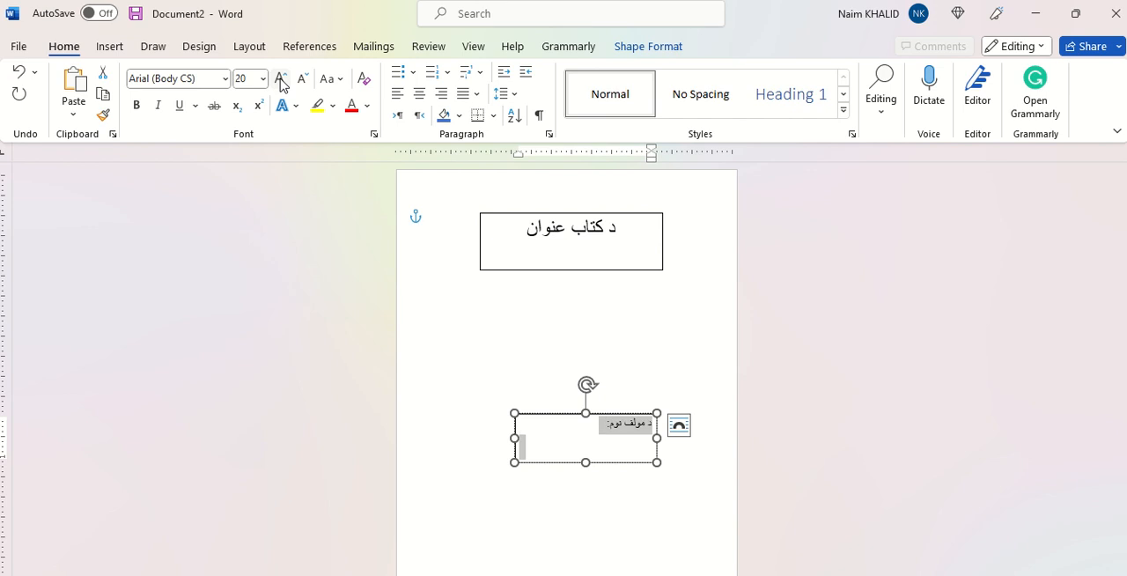
{"action": "left_click", "coordinate": [282, 80]}
{"action": "left_click", "coordinate": [545, 479]}
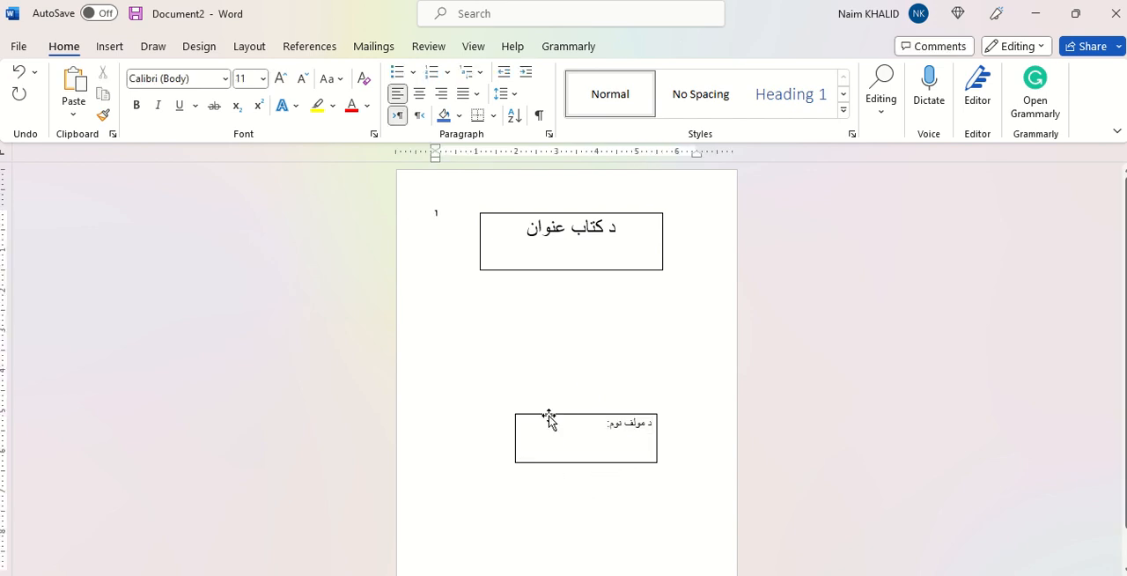
{"action": "left_click_drag", "start_coordinate": [549, 416], "coordinate": [539, 415]}
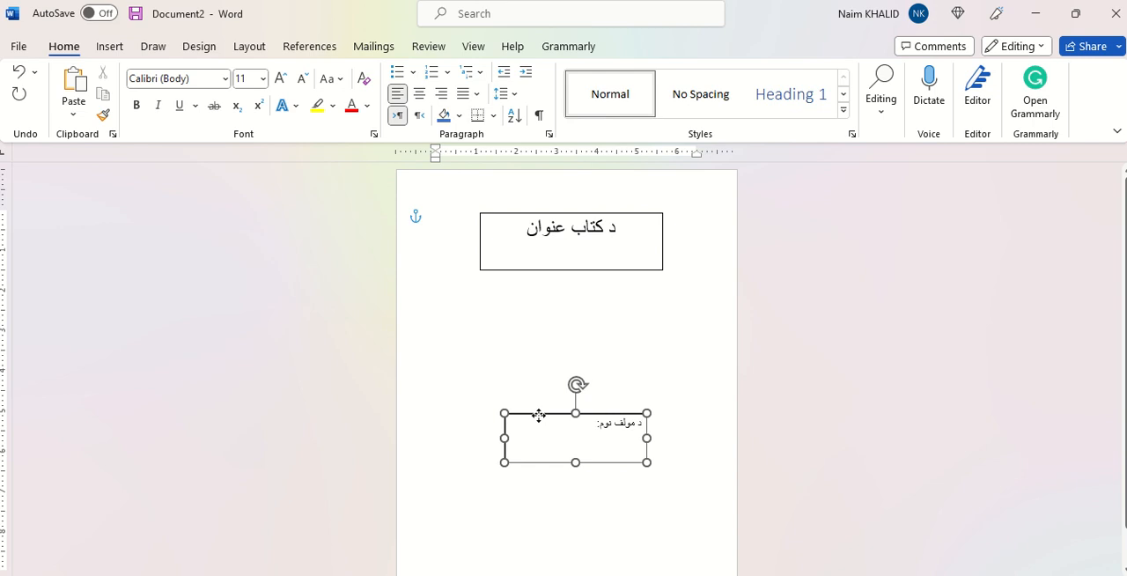
Step: Draw a third text box about 2.7" wide and 1.1" high near the page's lower right, containing "د نشر کال:" and "ناشر:"
{"action": "left_click", "coordinate": [110, 50]}
{"action": "left_click", "coordinate": [893, 107]}
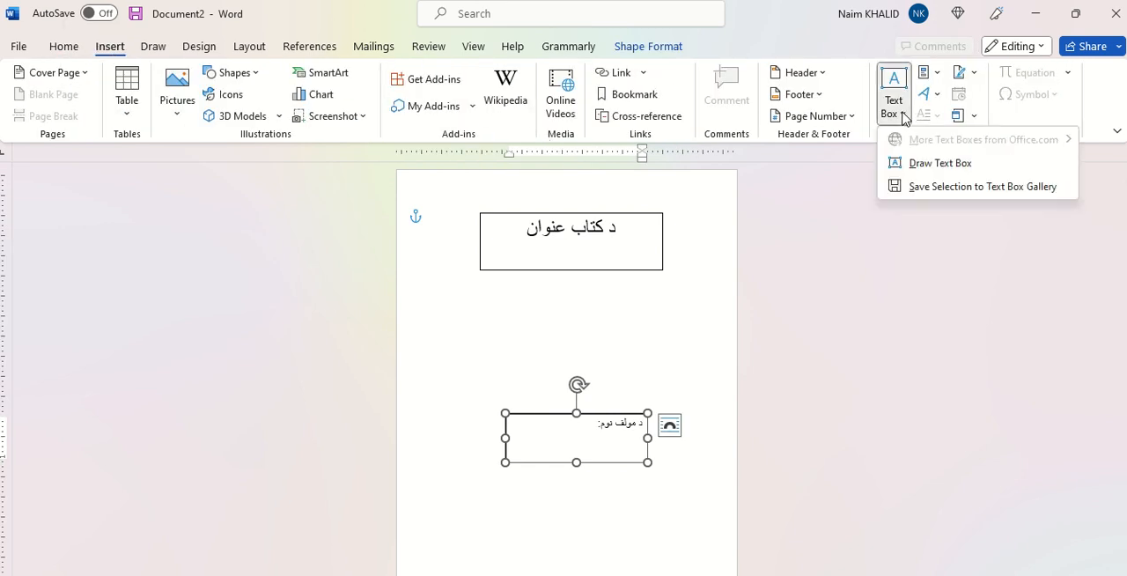
{"action": "left_click", "coordinate": [921, 167]}
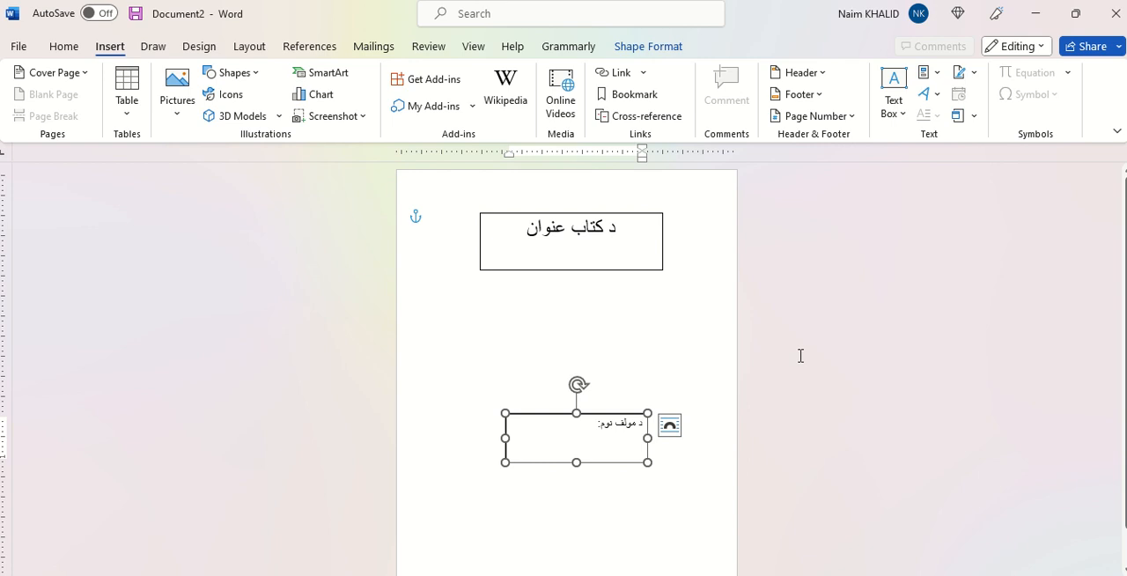
{"action": "mouse_move", "coordinate": [617, 528]}
{"action": "left_mouse_down"}
{"action": "mouse_move", "coordinate": [705, 573]}
{"action": "mouse_move", "coordinate": [725, 557]}
{"action": "left_mouse_up"}
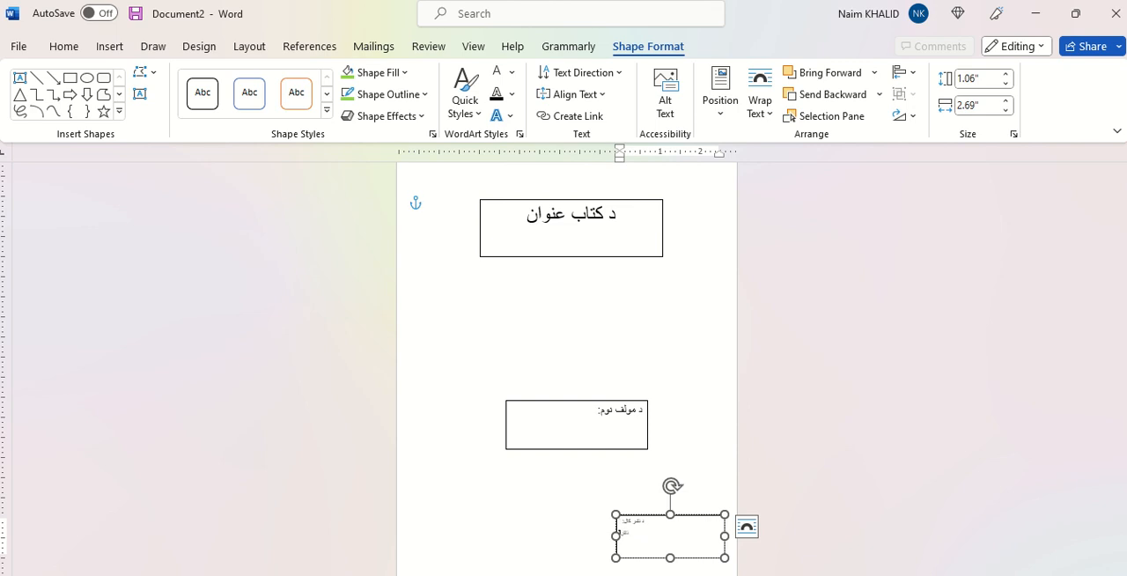
Step: Set the publication text right-to-left, shift its text box slightly left and deselect it
{"action": "key", "text": "ctrl+a"}
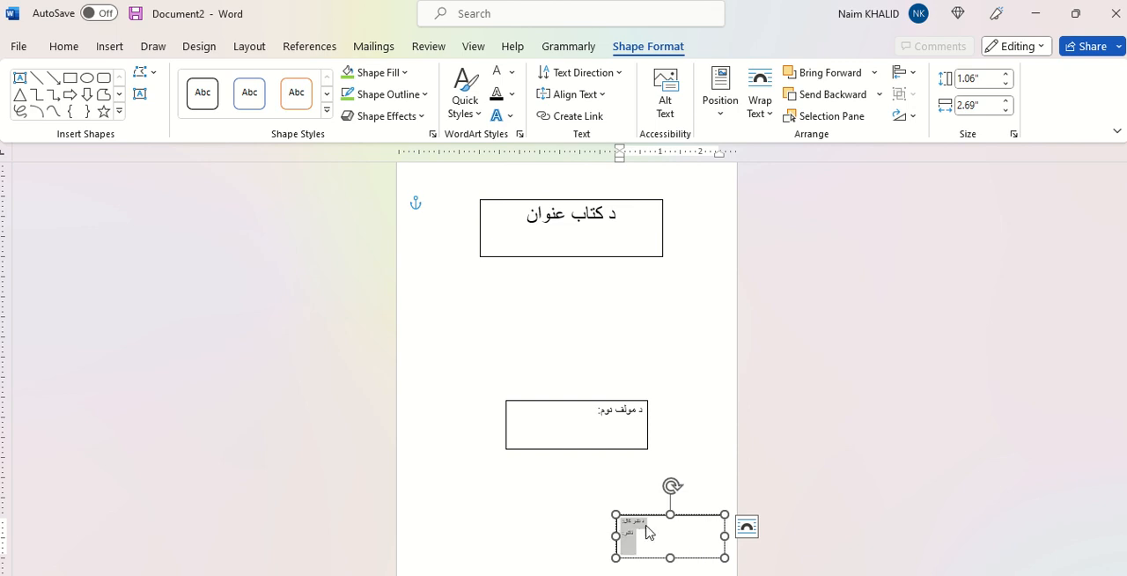
{"action": "left_click", "coordinate": [69, 51]}
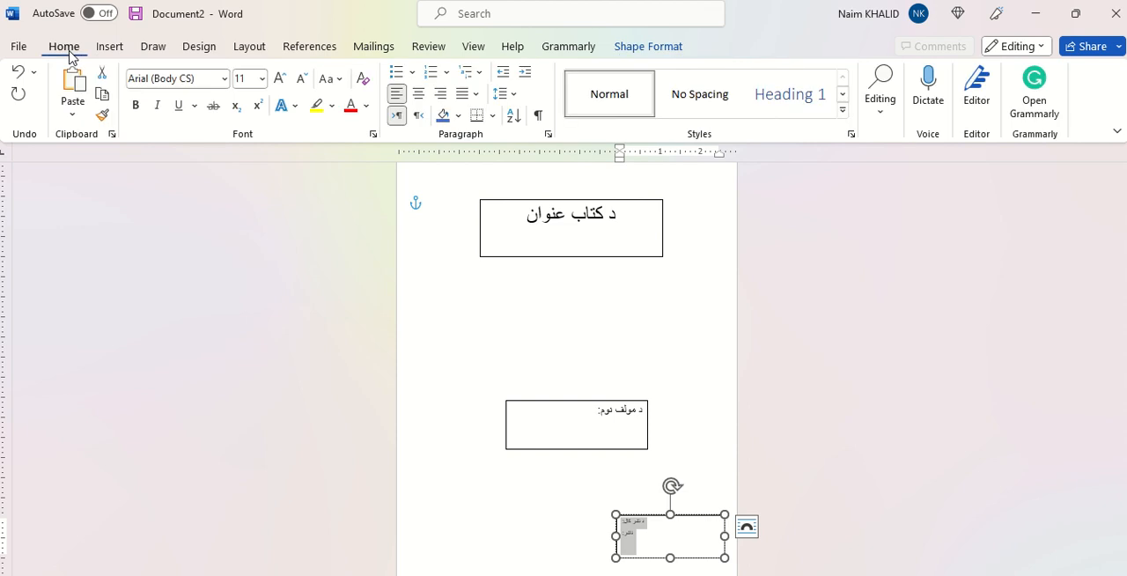
{"action": "left_click", "coordinate": [419, 115]}
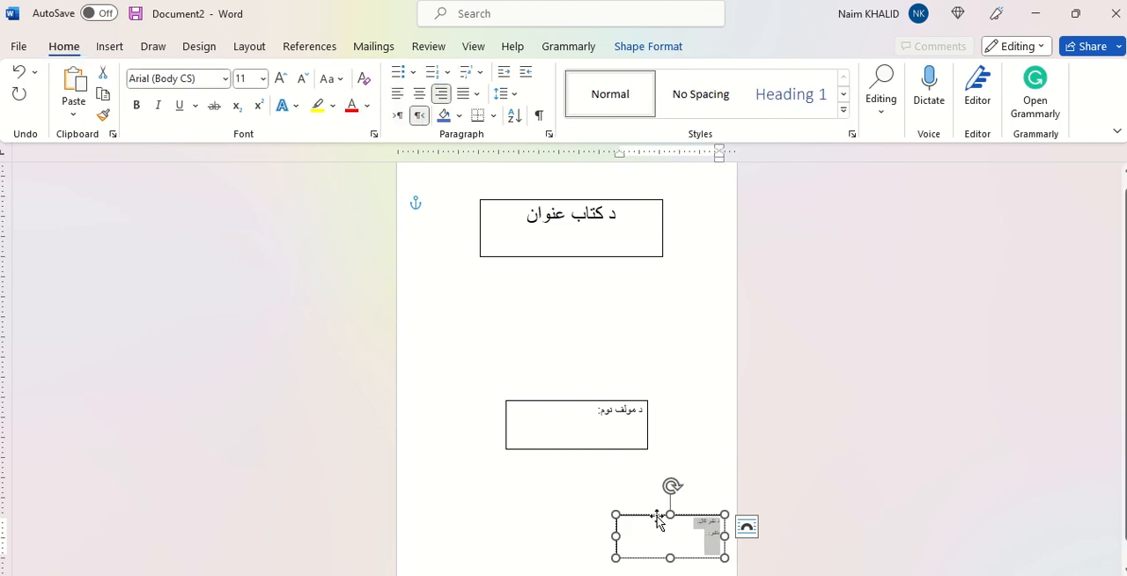
{"action": "left_click_drag", "start_coordinate": [645, 514], "coordinate": [621, 512]}
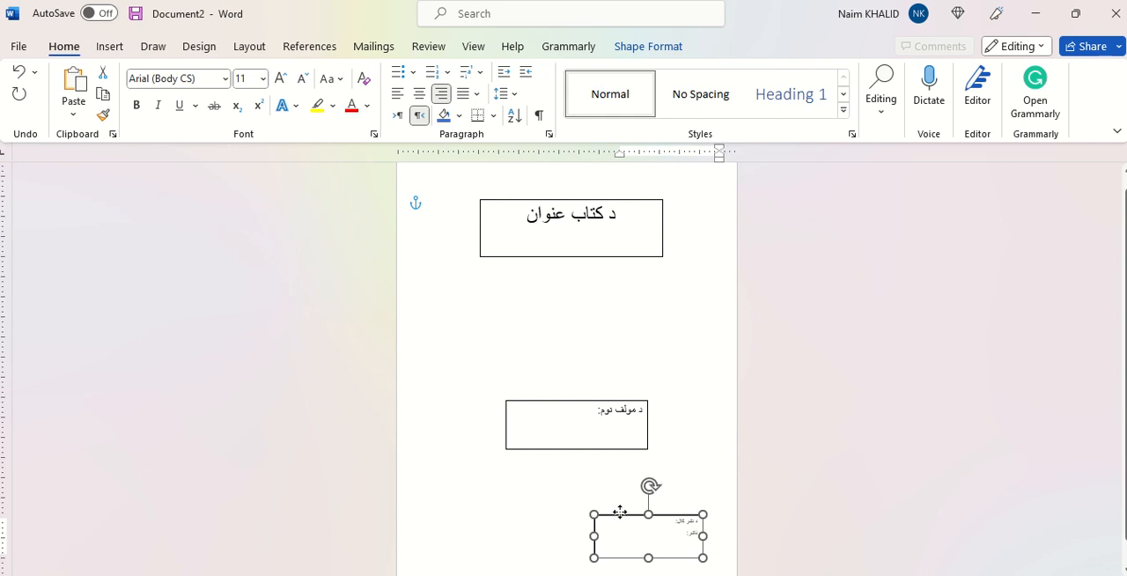
{"action": "left_click", "coordinate": [808, 481]}
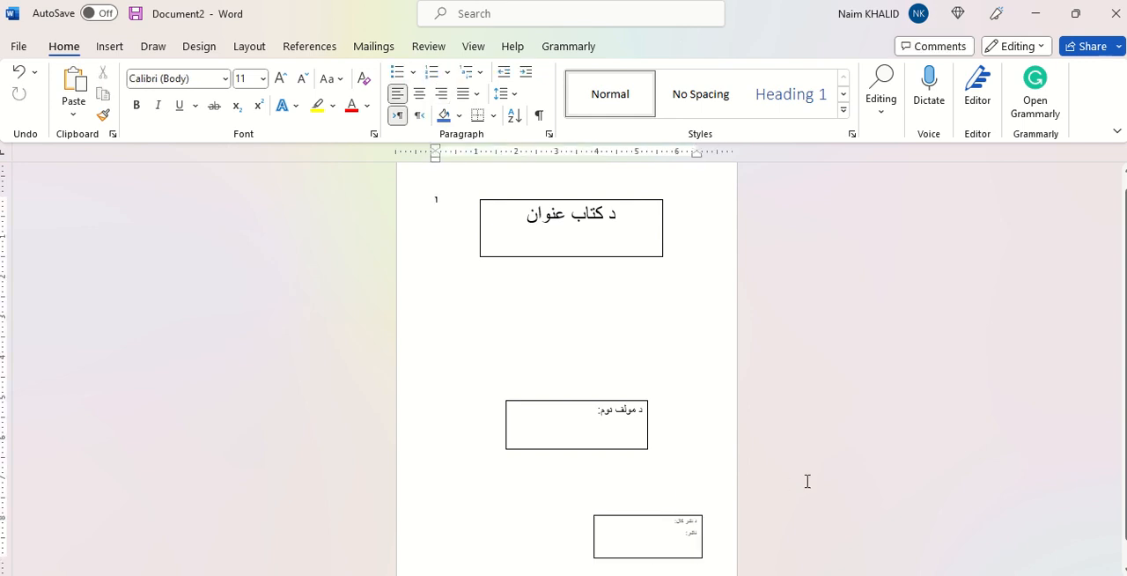
Step: Select the title, author and publication text boxes together and open their shape formatting options
{"action": "left_click", "coordinate": [605, 257]}
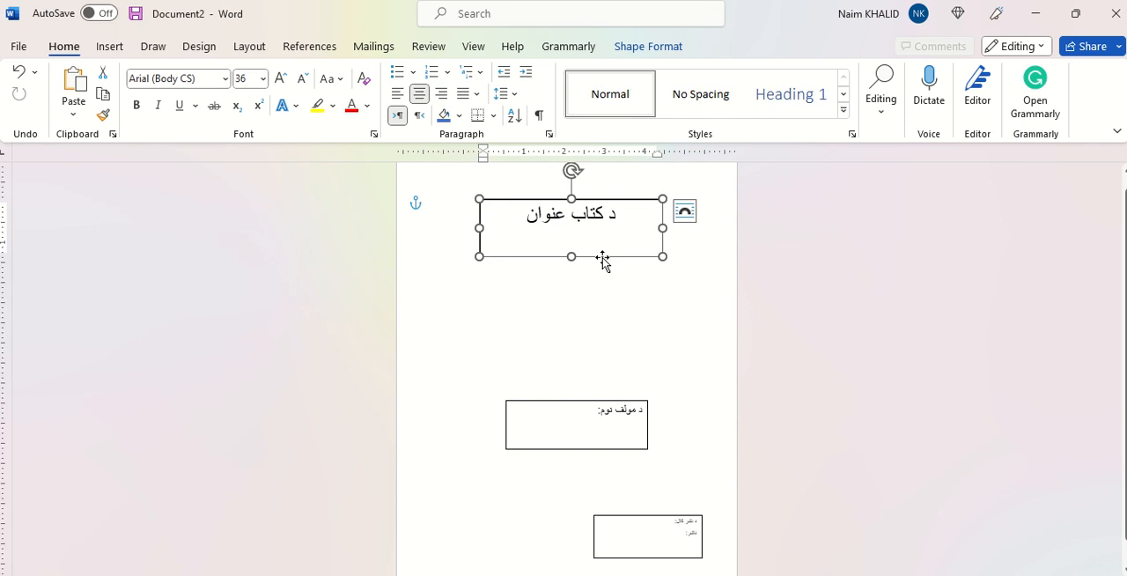
{"action": "left_click", "coordinate": [595, 406], "text": "shift"}
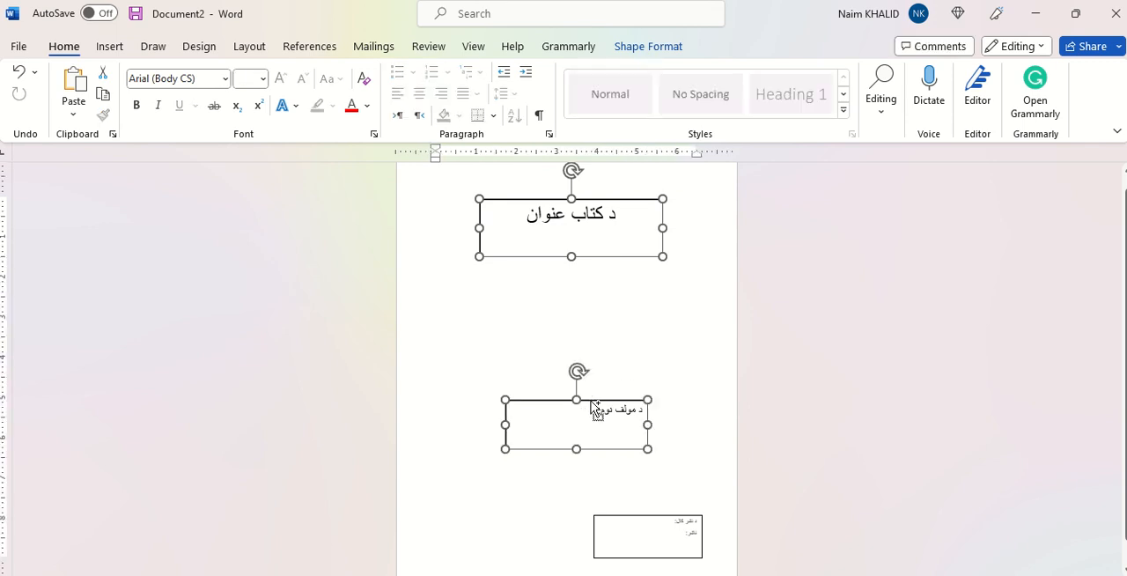
{"action": "left_click", "coordinate": [634, 523], "text": "shift"}
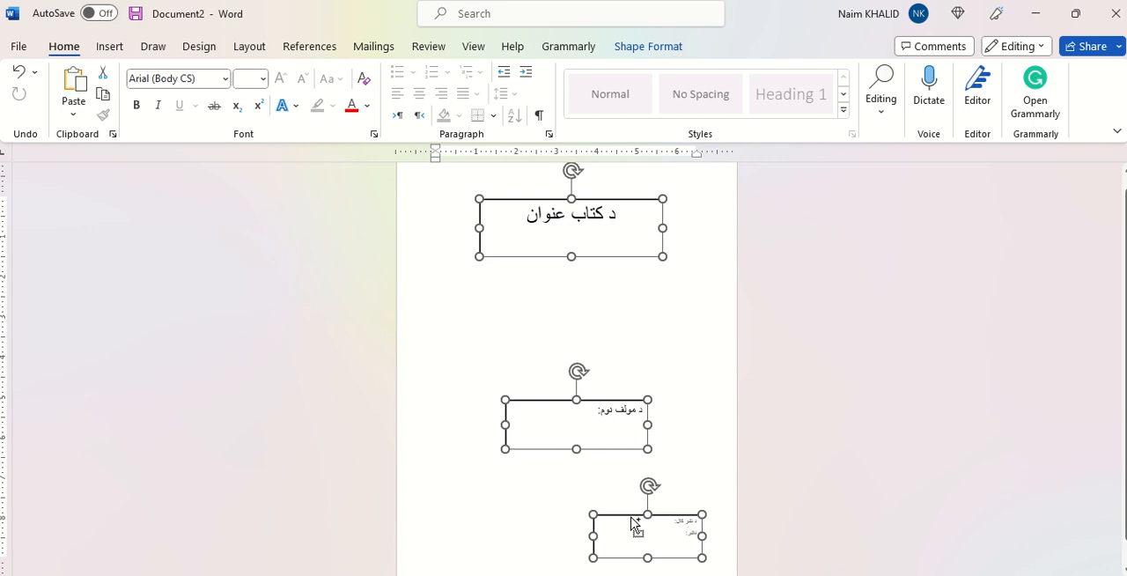
{"action": "right_click", "coordinate": [552, 257]}
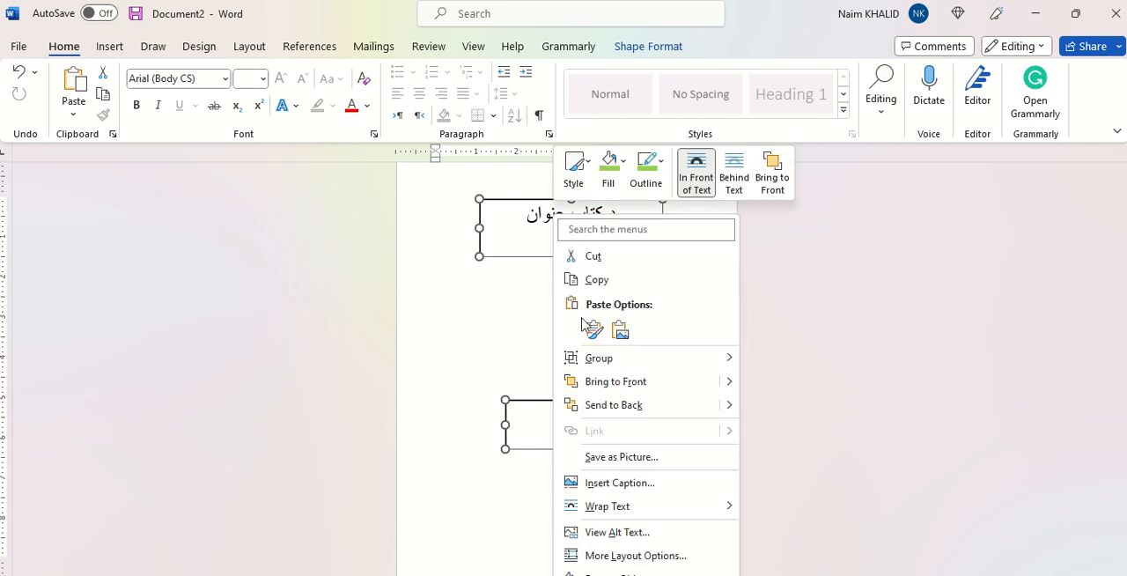
{"action": "left_click", "coordinate": [616, 573]}
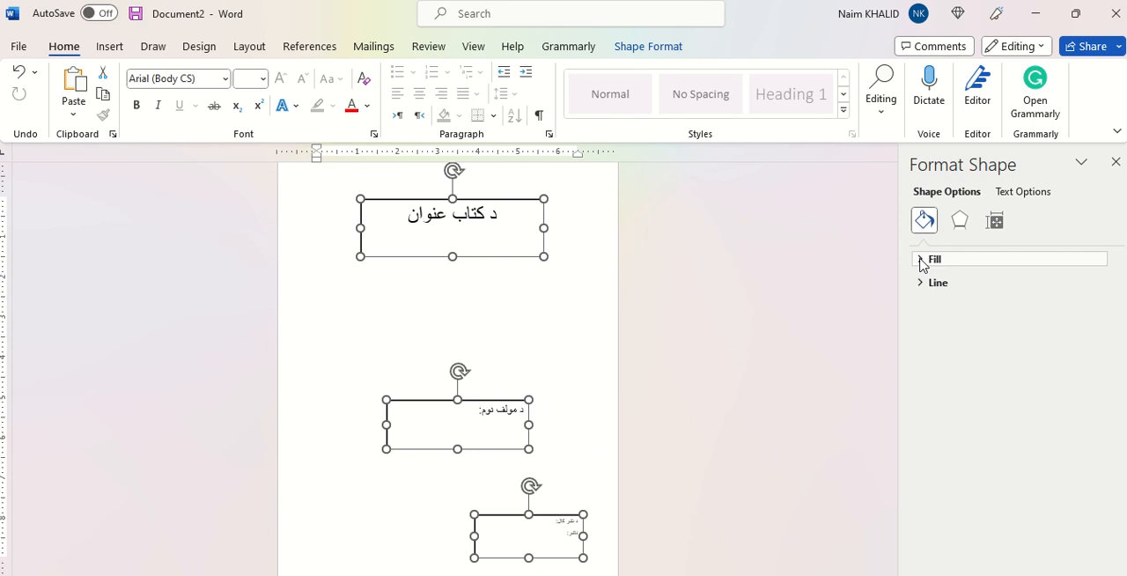
Step: Give the three selected text boxes a solid red fill and deselect them
{"action": "left_click", "coordinate": [921, 261]}
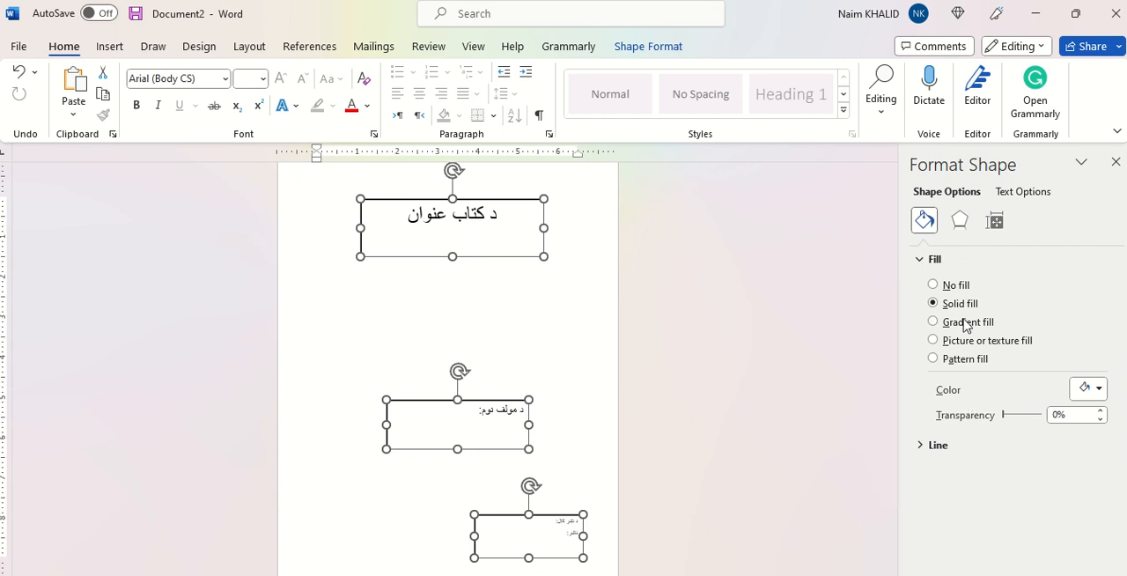
{"action": "left_click", "coordinate": [963, 222]}
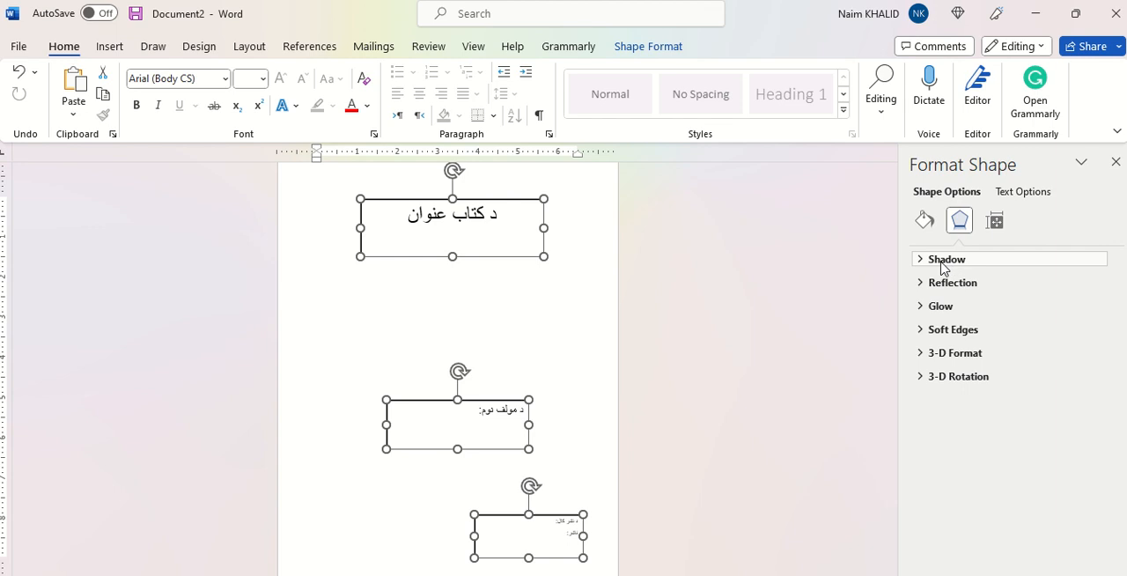
{"action": "left_click", "coordinate": [942, 264]}
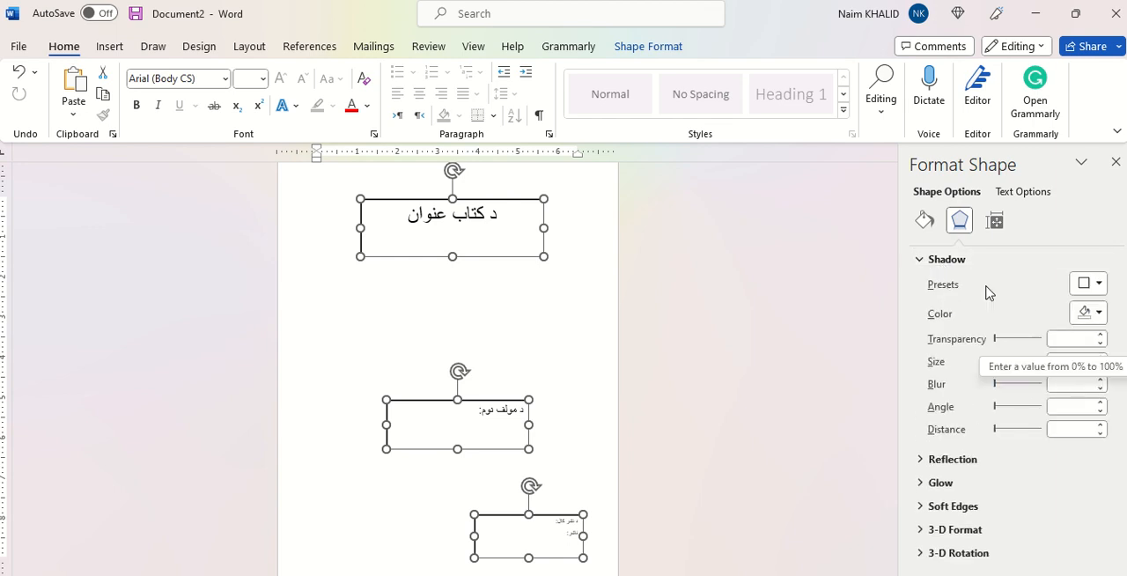
{"action": "left_click", "coordinate": [926, 223]}
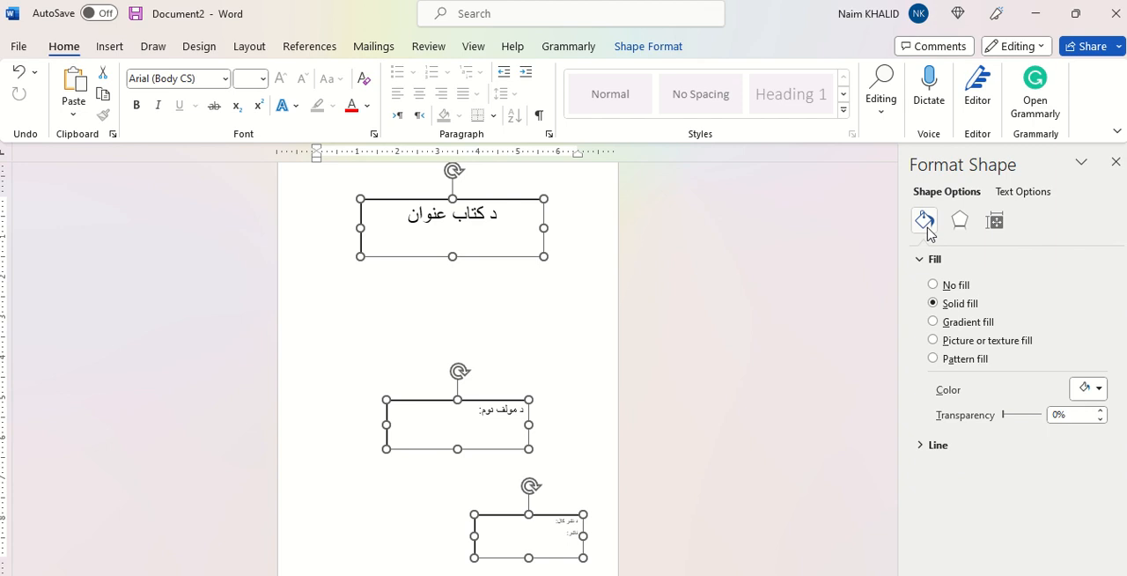
{"action": "left_click", "coordinate": [932, 285]}
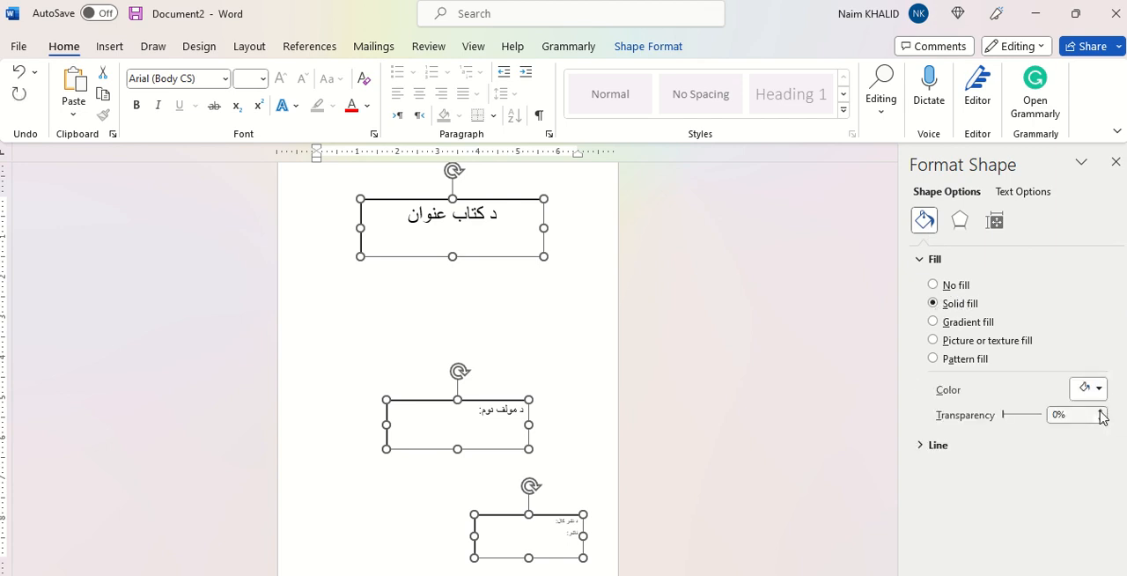
{"action": "left_click", "coordinate": [1105, 395]}
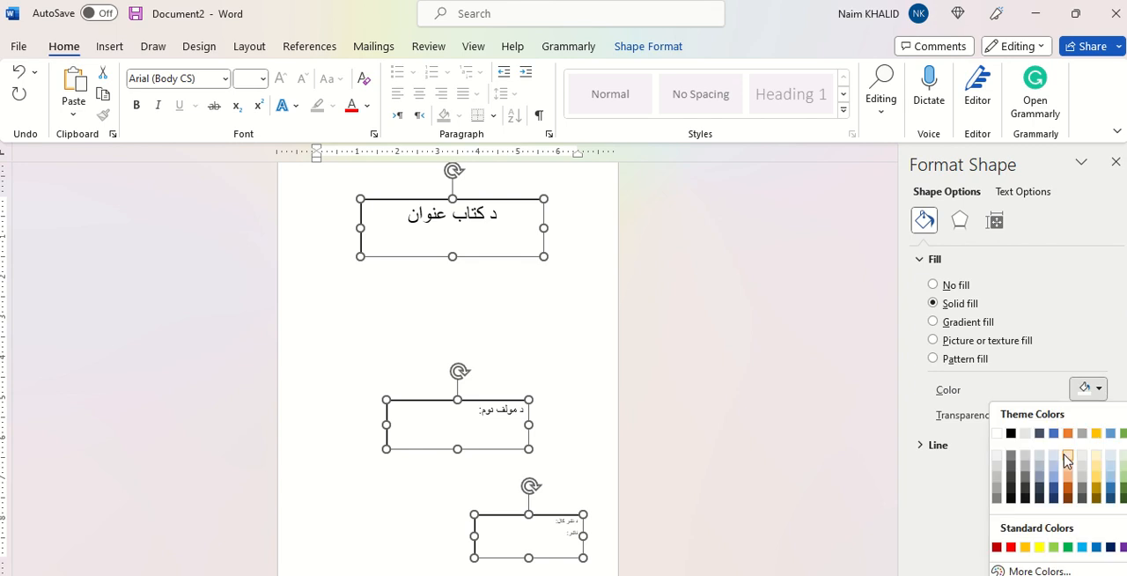
{"action": "left_click", "coordinate": [1011, 547]}
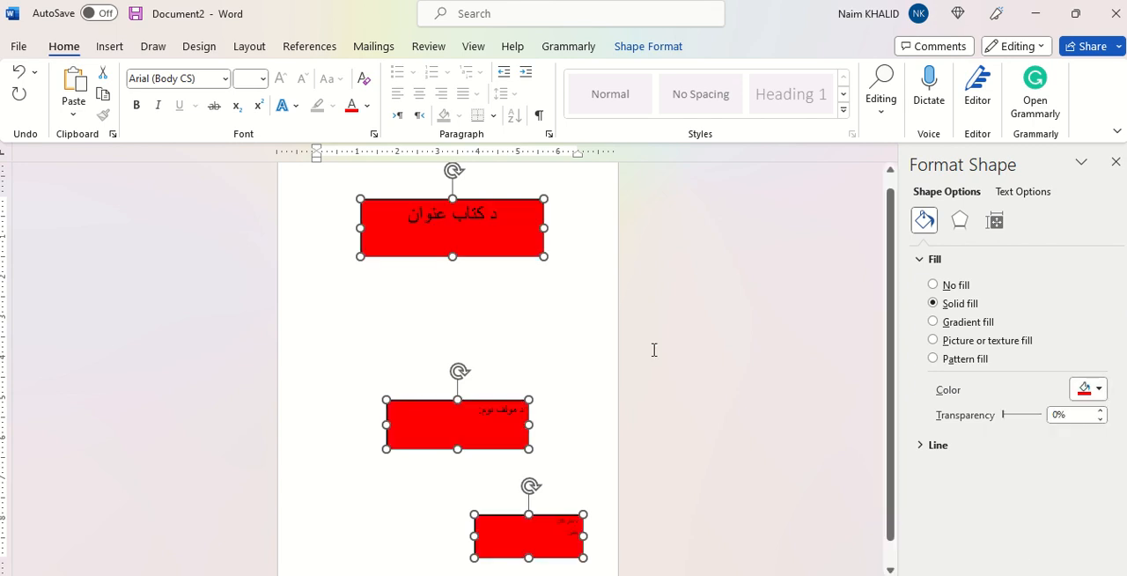
{"action": "left_click", "coordinate": [587, 344]}
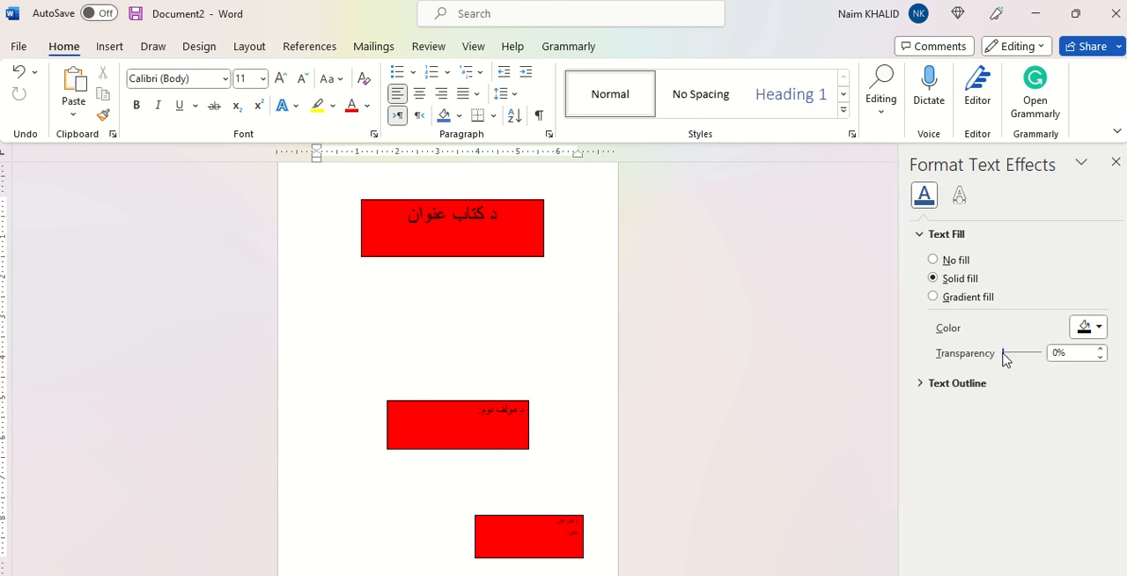
Step: Set the text fill transparency of the title box to 84% and deselect it
{"action": "left_click_drag", "start_coordinate": [1003, 352], "coordinate": [1020, 352]}
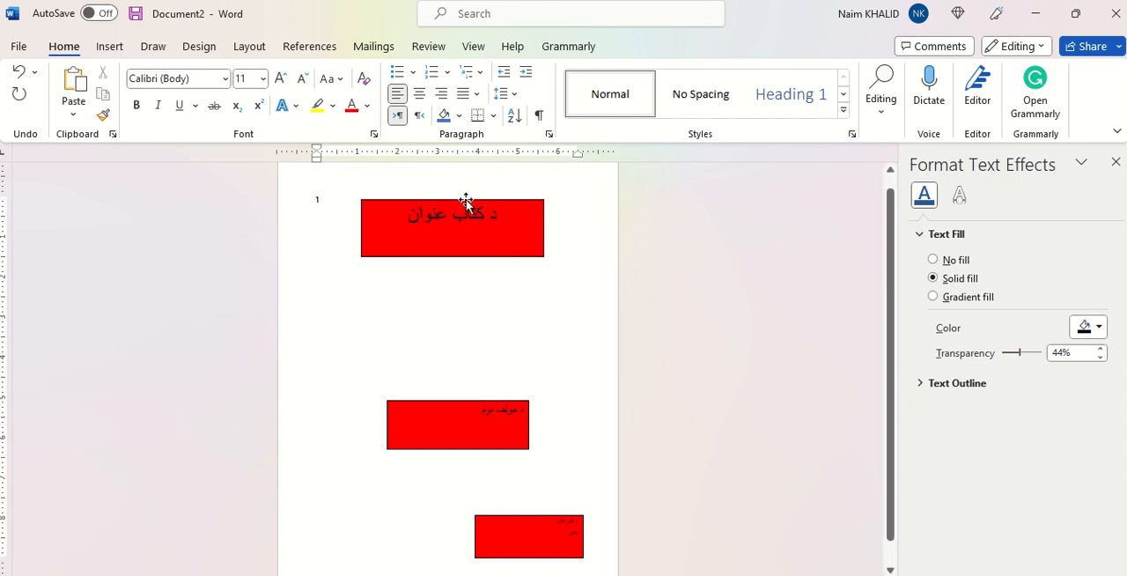
{"action": "left_click", "coordinate": [466, 202]}
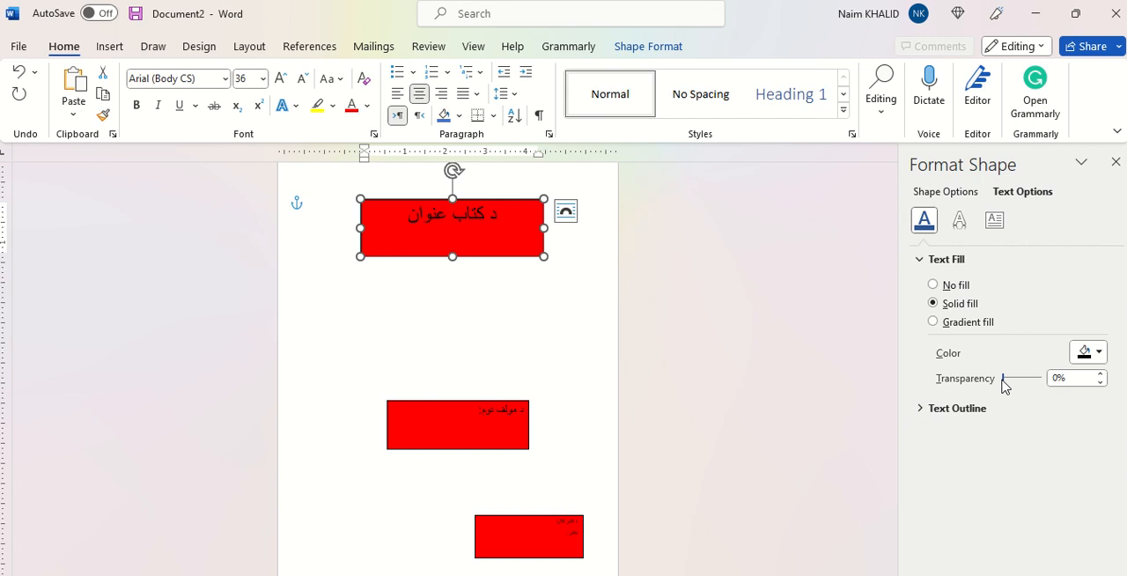
{"action": "left_click_drag", "start_coordinate": [1003, 379], "coordinate": [1034, 380]}
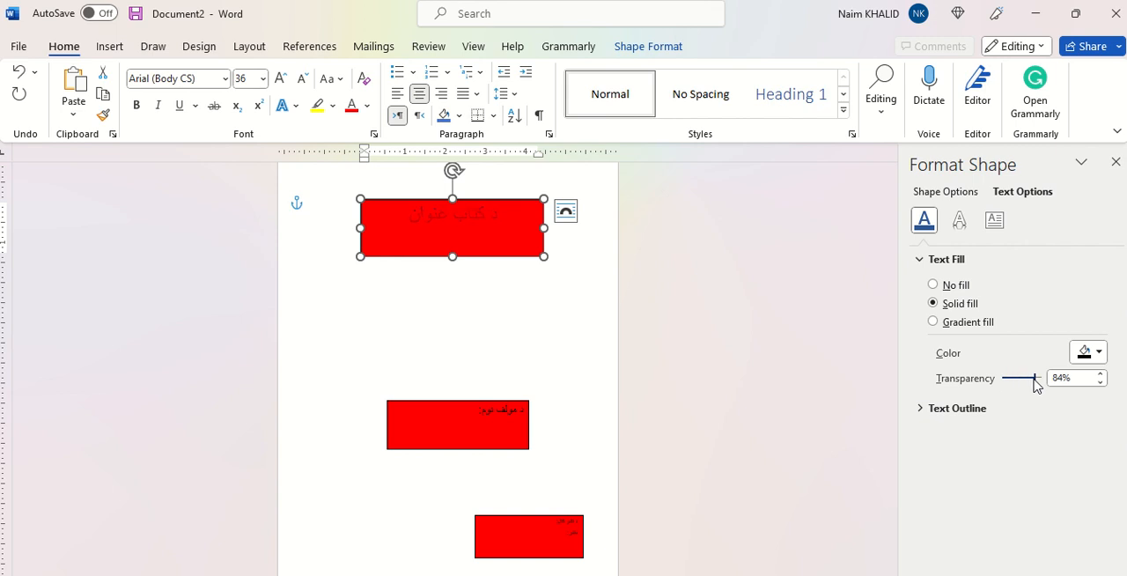
{"action": "left_click", "coordinate": [558, 312]}
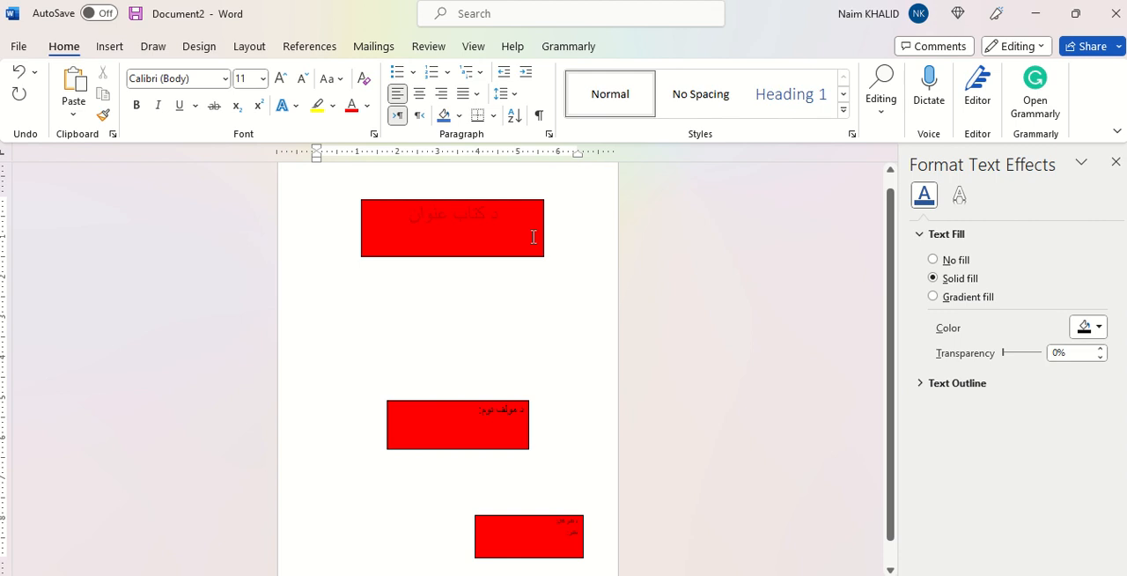
{"action": "type", "text": "1"}
Step: Apply a solid line text outline to the title box's text and deselect the box
{"action": "left_click", "coordinate": [508, 257]}
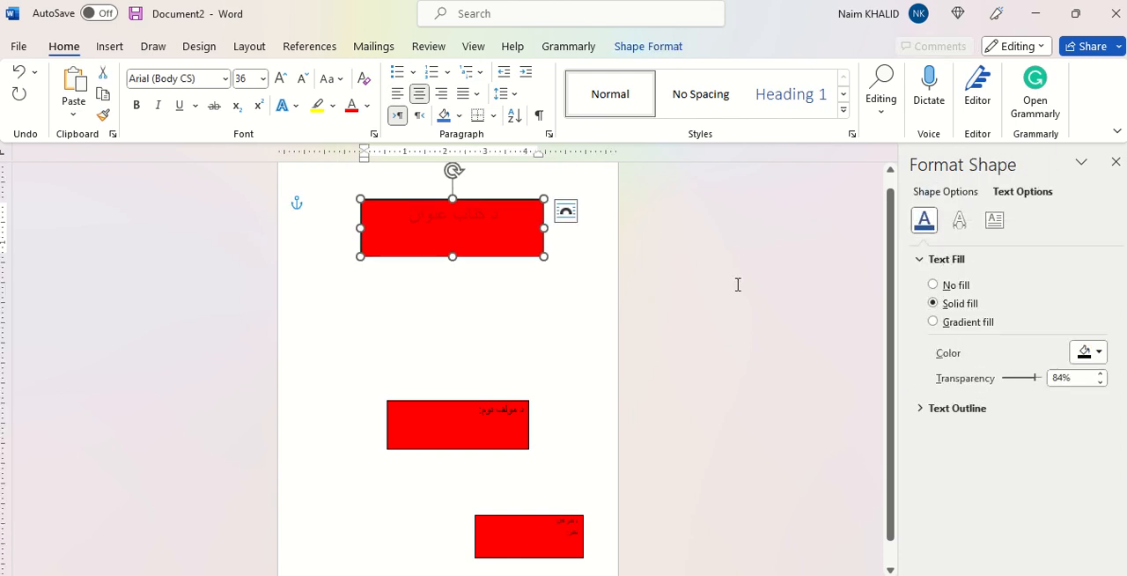
{"action": "left_click", "coordinate": [972, 415]}
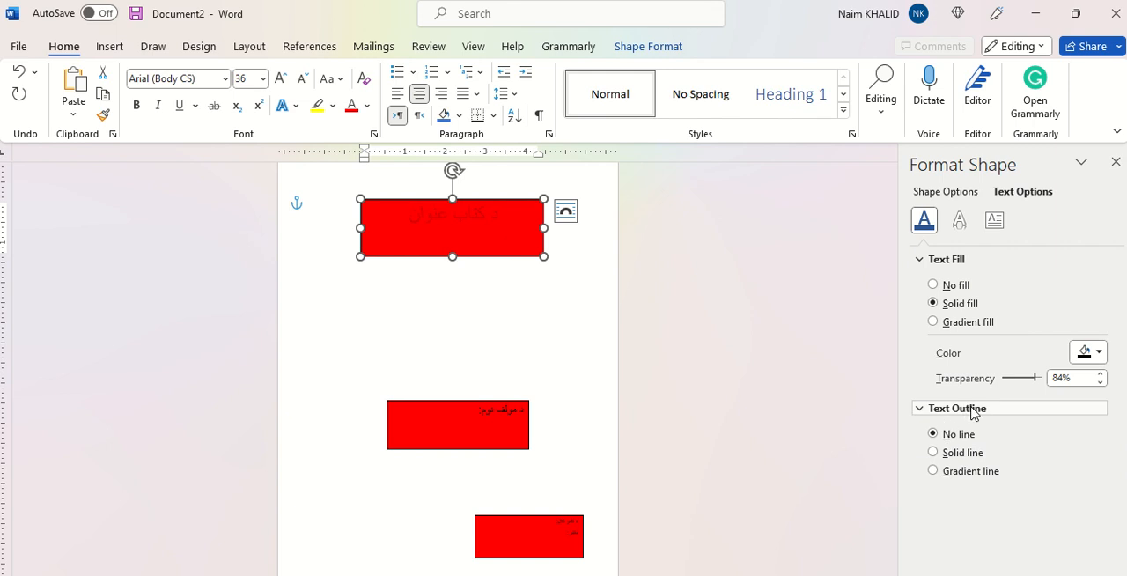
{"action": "left_click", "coordinate": [933, 452]}
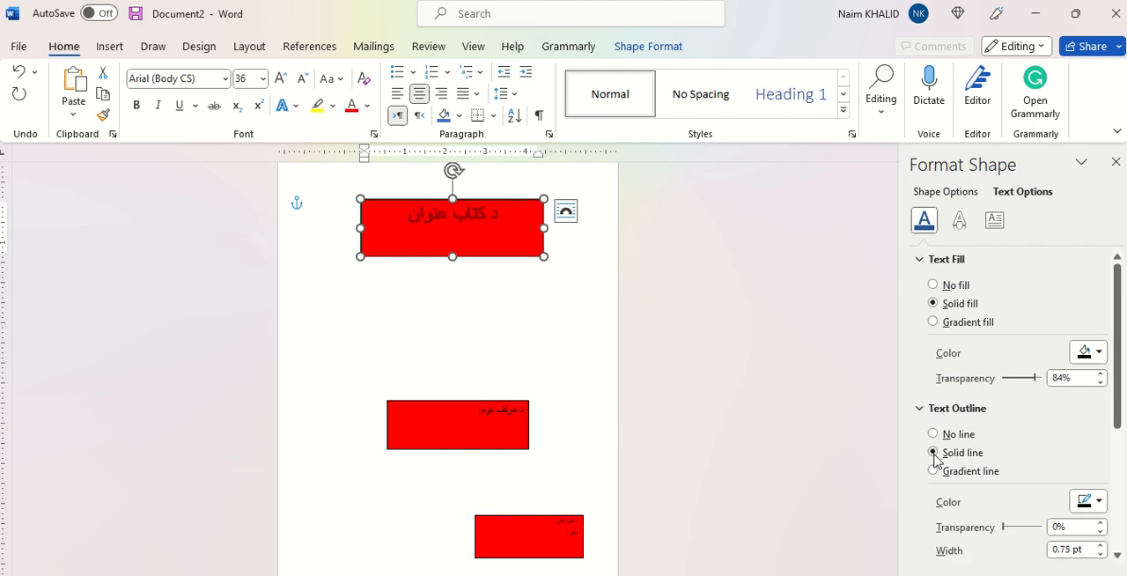
{"action": "left_click", "coordinate": [587, 340]}
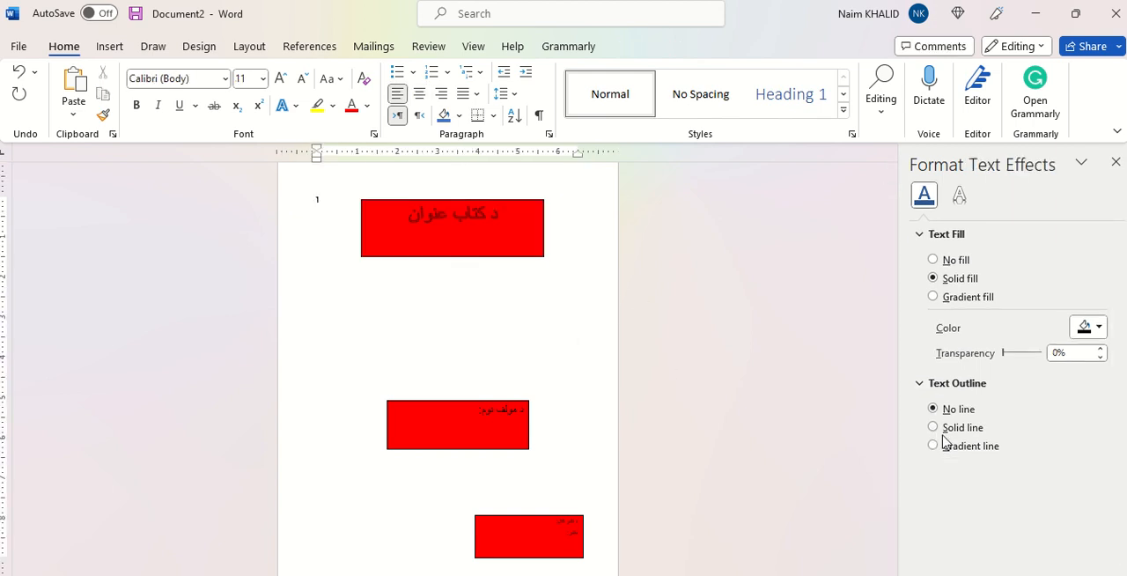
Step: Try yellow and green as the text outline colour of the title box's text
{"action": "left_click", "coordinate": [455, 256]}
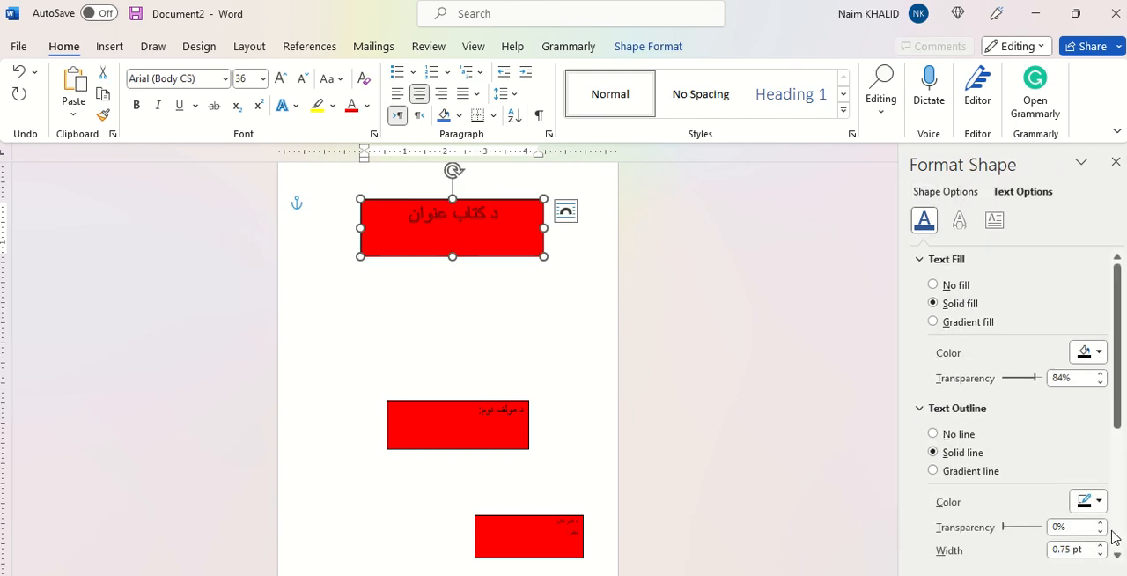
{"action": "left_click", "coordinate": [1099, 501]}
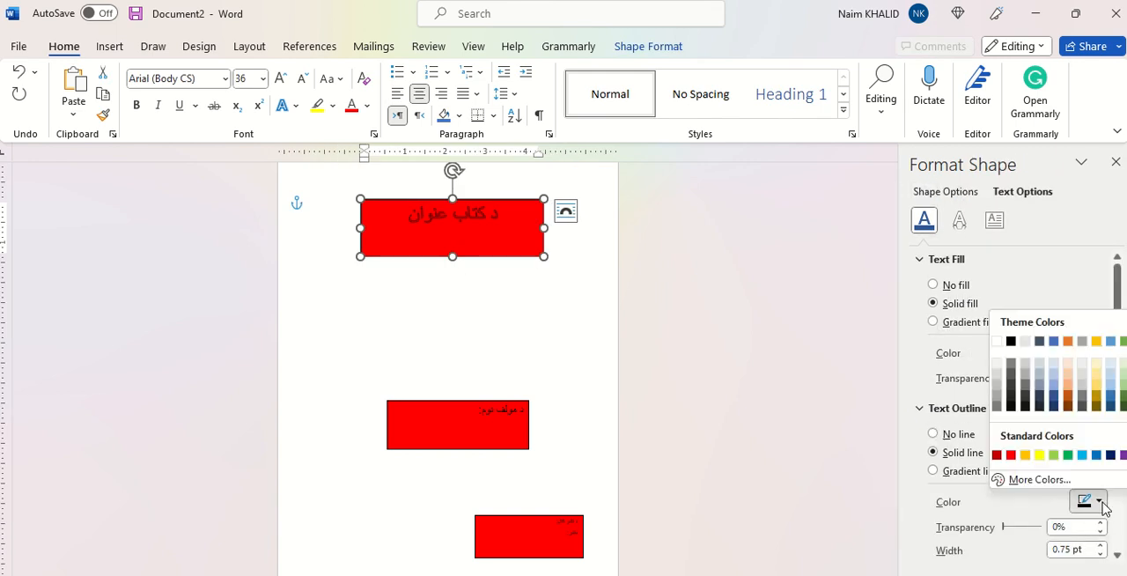
{"action": "left_click", "coordinate": [1040, 455]}
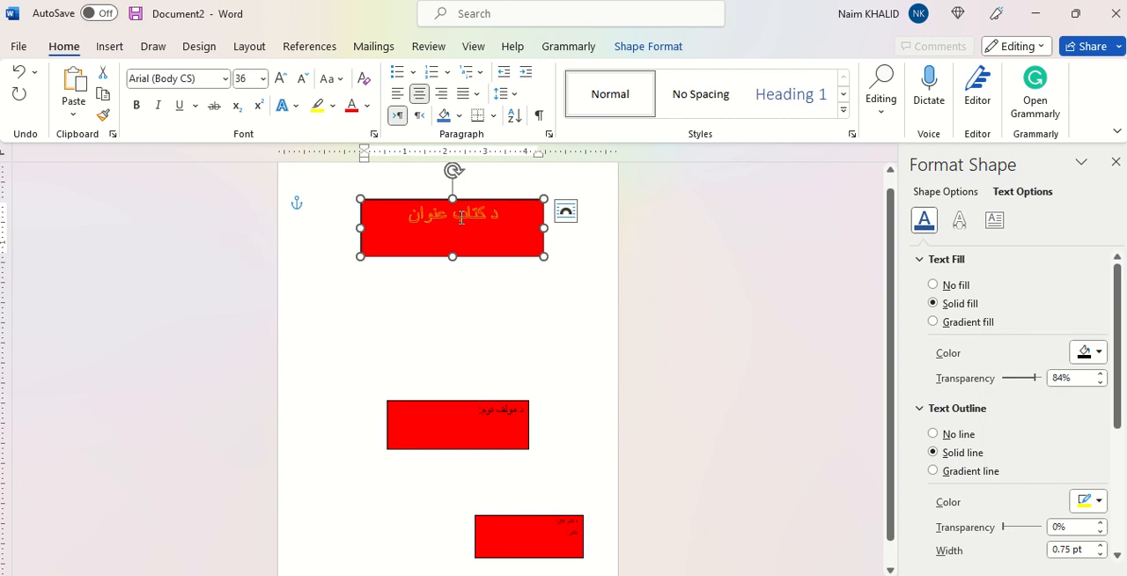
{"action": "scroll", "coordinate": [461, 217], "scroll_direction": "up", "scroll_amount": 10, "text": "ctrl"}
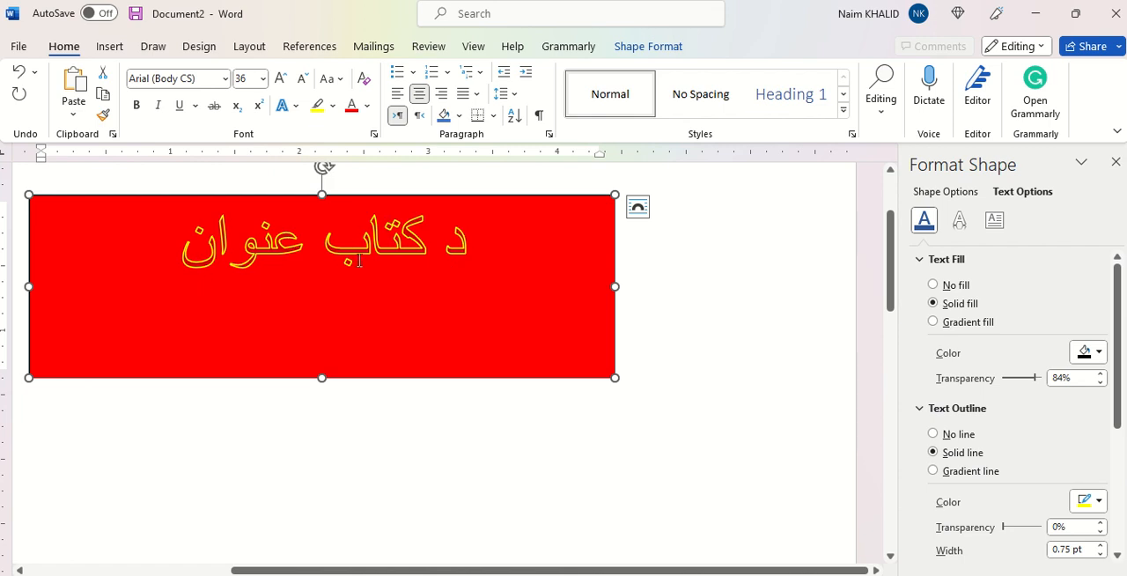
{"action": "left_click", "coordinate": [1098, 502]}
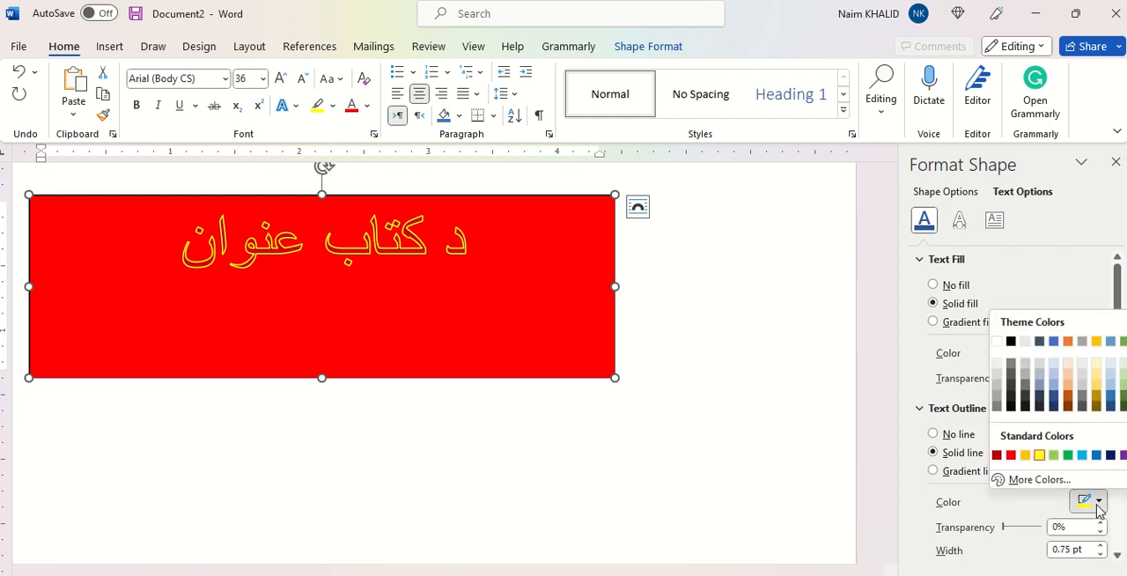
{"action": "left_click", "coordinate": [1067, 456]}
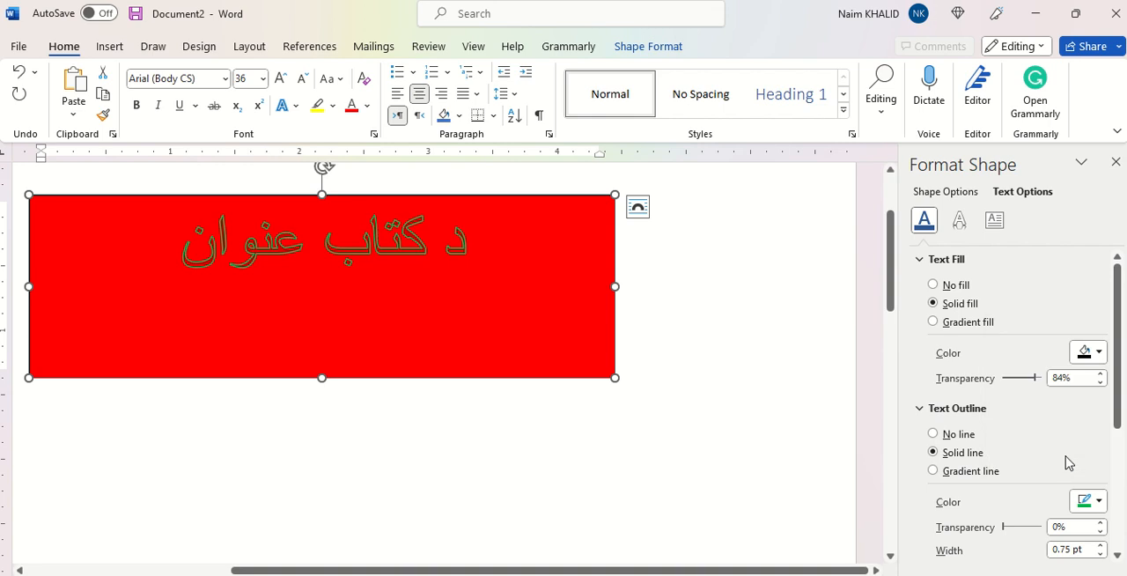
Step: Set the title's text outline colour to white with 10% transparency
{"action": "left_click", "coordinate": [1098, 502]}
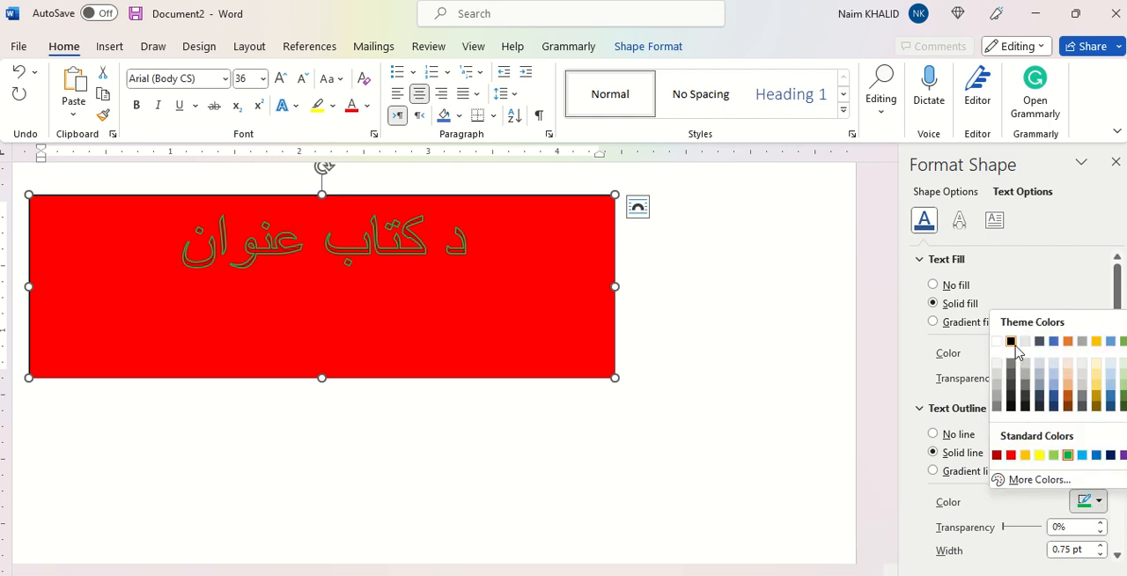
{"action": "left_click", "coordinate": [997, 341]}
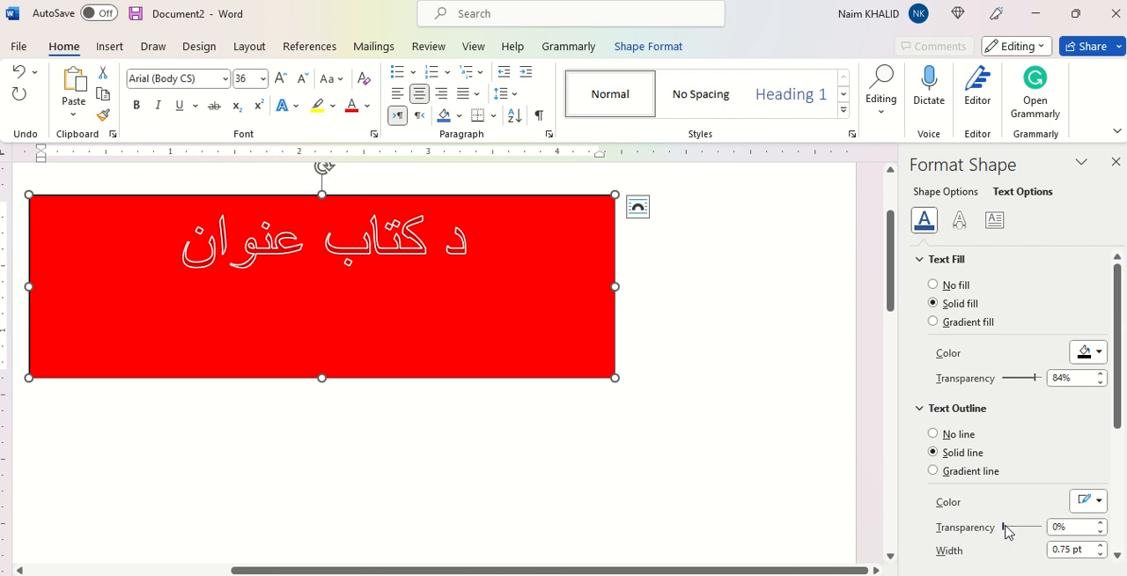
{"action": "mouse_move", "coordinate": [1004, 527]}
{"action": "left_mouse_down"}
{"action": "mouse_move", "coordinate": [1023, 528]}
{"action": "mouse_move", "coordinate": [1008, 529]}
{"action": "left_mouse_up"}
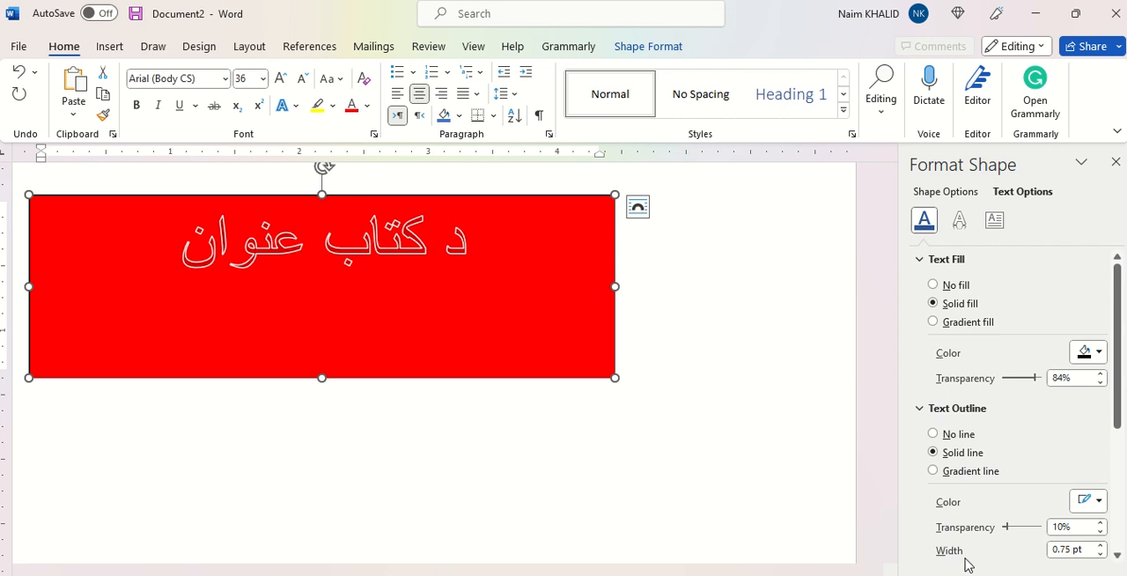
Step: Set the title's text outline width to 2.25 pt and deselect the title box
{"action": "left_click", "coordinate": [1101, 545]}
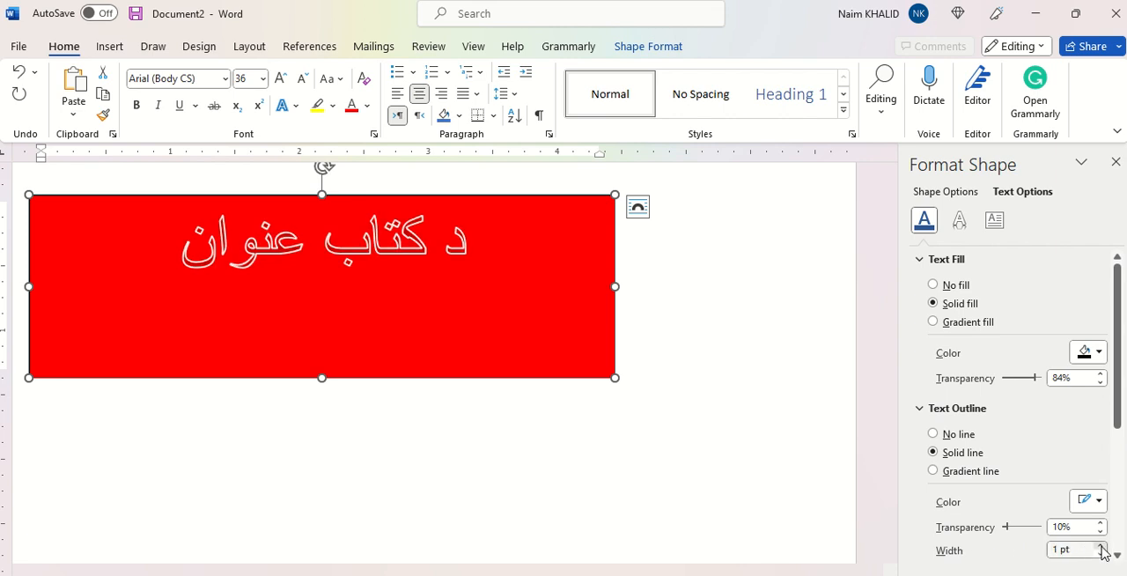
{"action": "left_click", "coordinate": [1101, 545]}
{"action": "left_click", "coordinate": [1101, 545]}
{"action": "left_click", "coordinate": [1100, 545]}
{"action": "left_click", "coordinate": [1100, 545]}
{"action": "left_click", "coordinate": [1101, 546]}
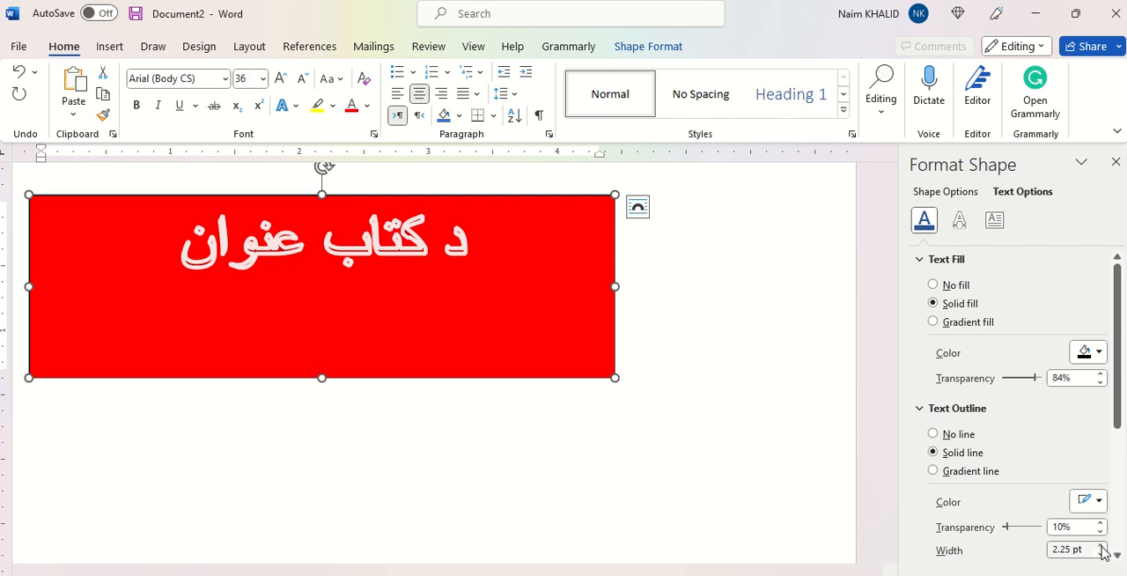
{"action": "left_click", "coordinate": [770, 400]}
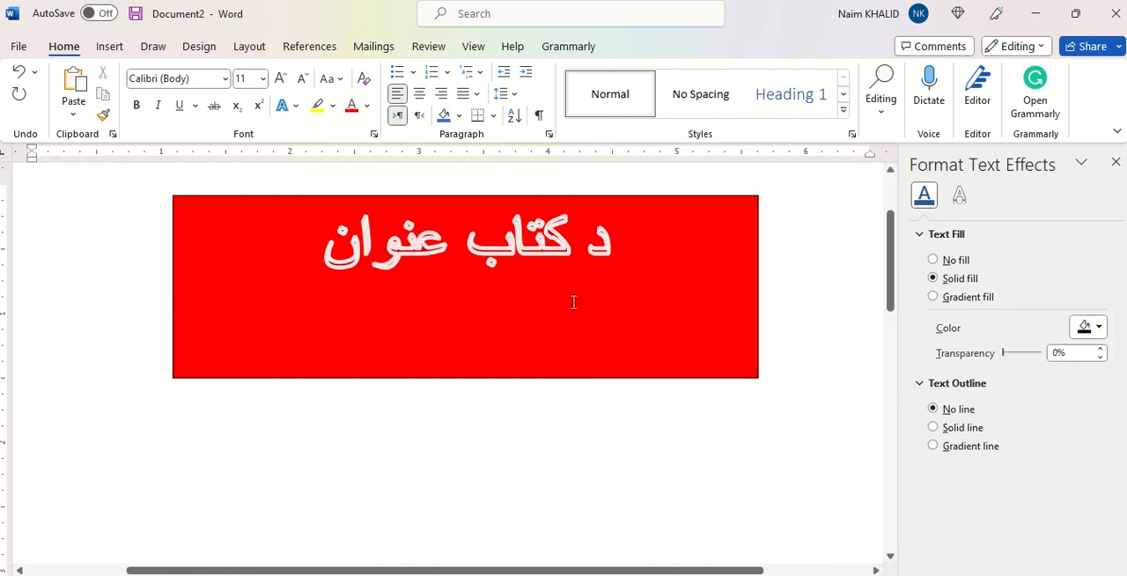
Step: Insert the built-in Banded cover page into the document
{"action": "scroll", "coordinate": [573, 302], "scroll_direction": "down", "scroll_amount": 10}
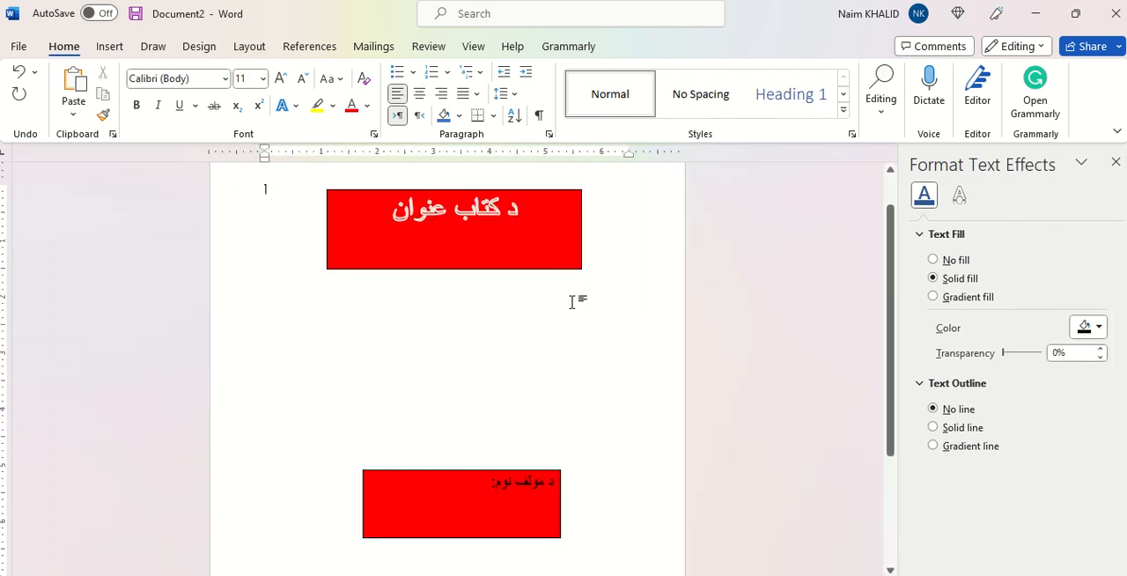
{"action": "scroll", "coordinate": [573, 302], "scroll_direction": "down", "scroll_amount": 3}
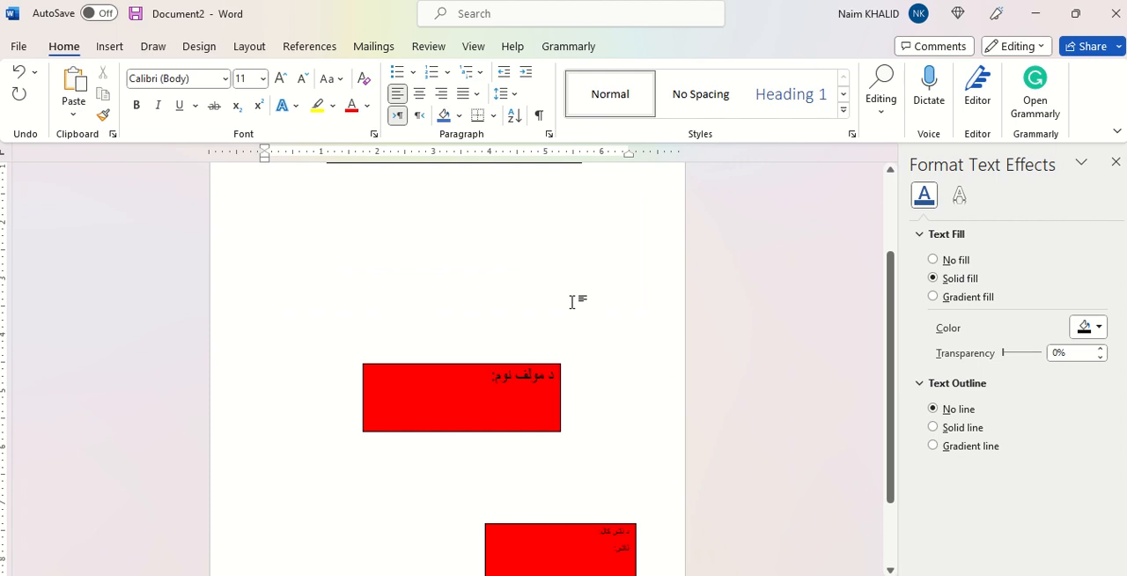
{"action": "scroll", "coordinate": [572, 302], "scroll_direction": "up", "scroll_amount": 3}
{"action": "scroll", "coordinate": [573, 302], "scroll_direction": "up", "scroll_amount": 3}
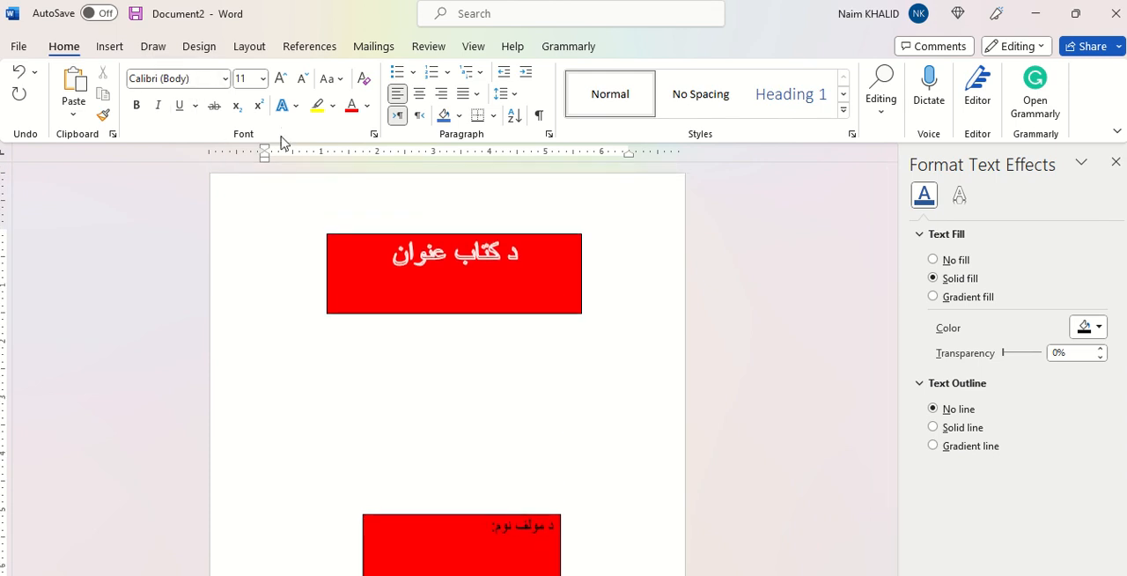
{"action": "left_click", "coordinate": [118, 47]}
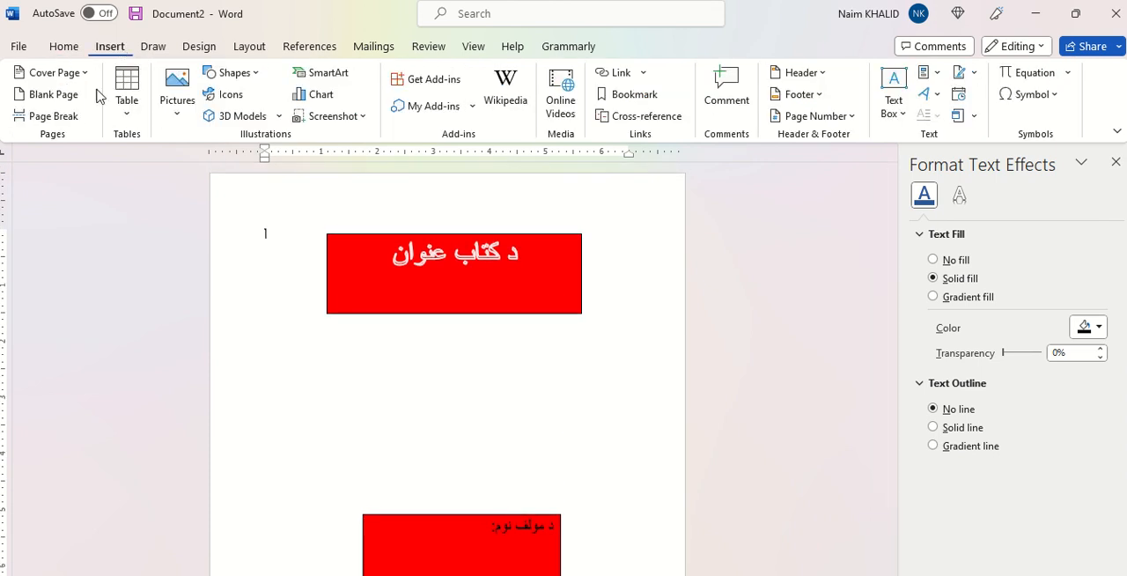
{"action": "left_click", "coordinate": [88, 72]}
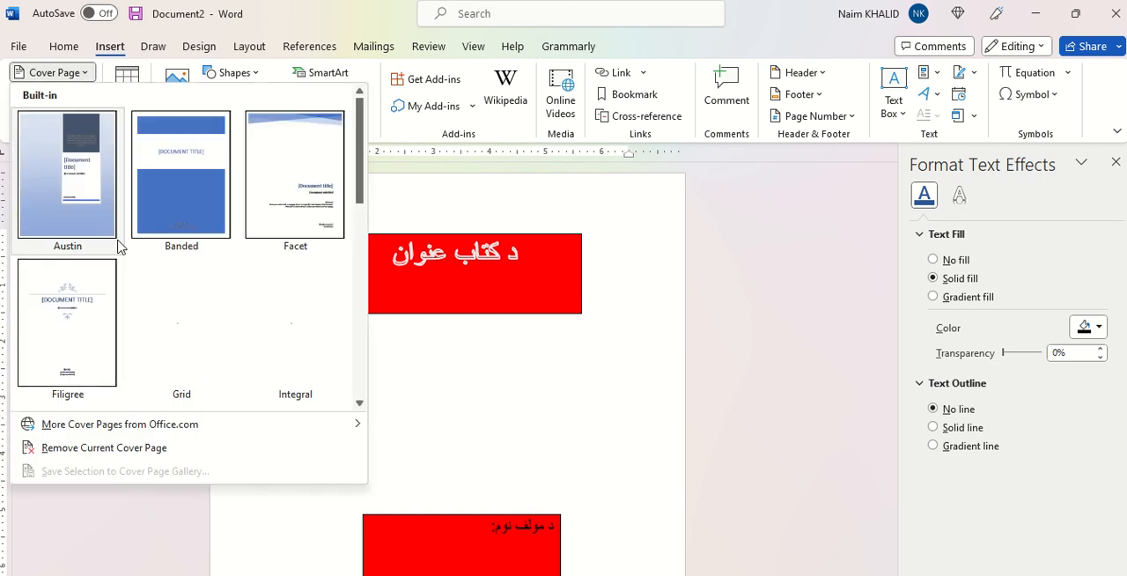
{"action": "left_click", "coordinate": [181, 227]}
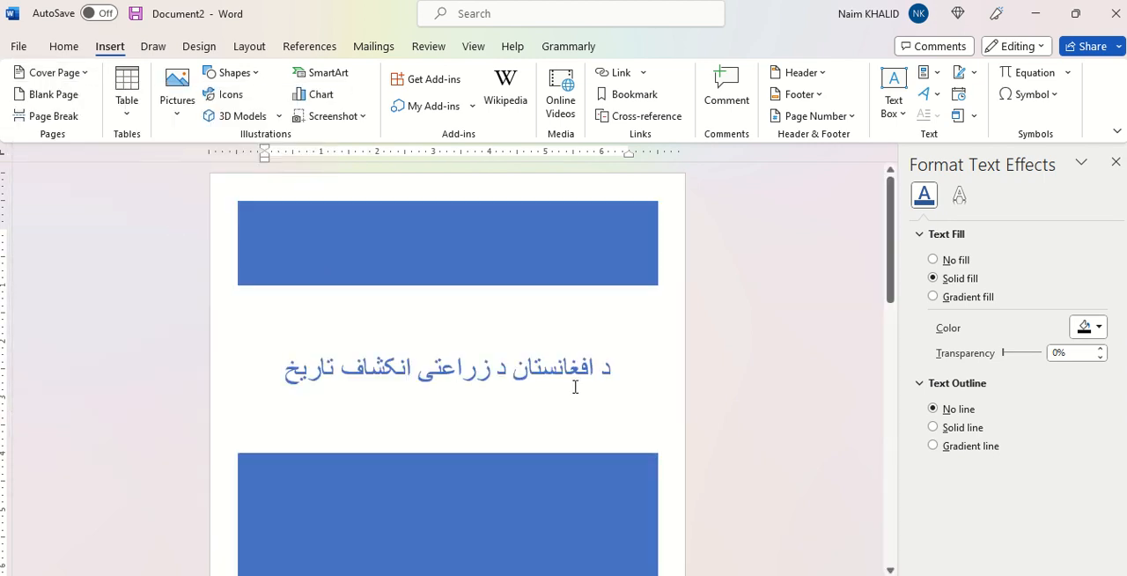
Step: Try the solid orange shape style on the large lower rectangle of the Banded cover page
{"action": "scroll", "coordinate": [488, 484], "scroll_direction": "down", "scroll_amount": 3}
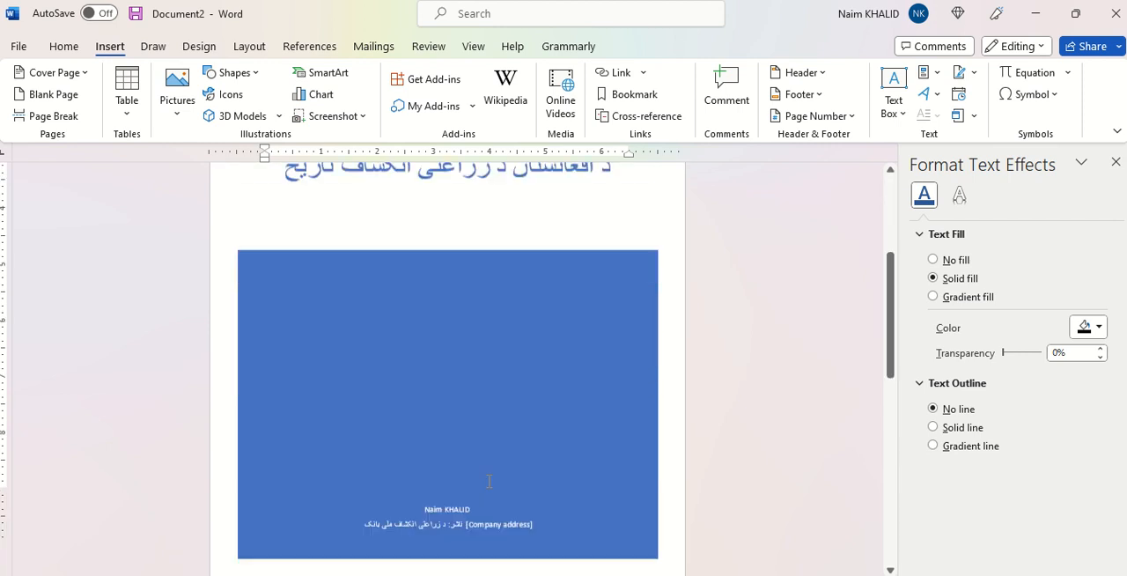
{"action": "scroll", "coordinate": [489, 481], "scroll_direction": "down", "scroll_amount": 1}
{"action": "scroll", "coordinate": [530, 327], "scroll_direction": "up", "scroll_amount": 2}
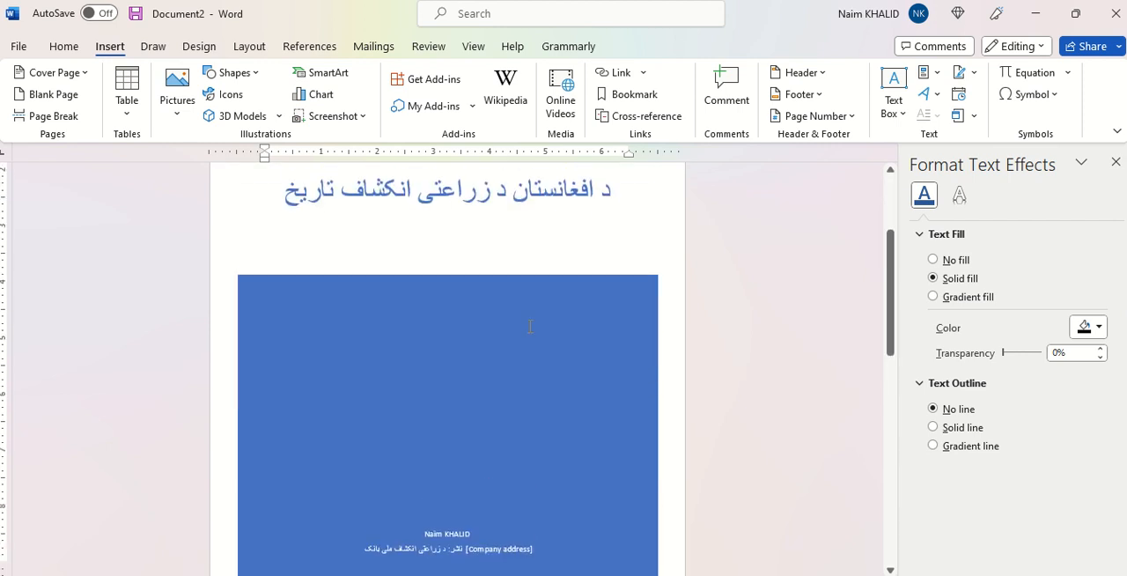
{"action": "left_click", "coordinate": [561, 338]}
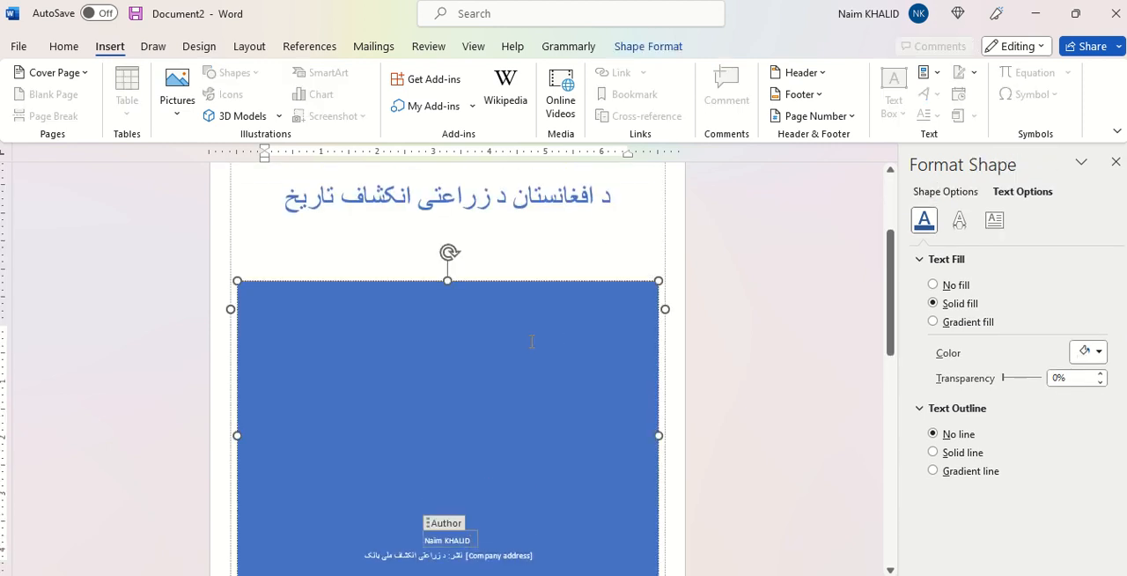
{"action": "scroll", "coordinate": [537, 340], "scroll_direction": "up", "scroll_amount": 2}
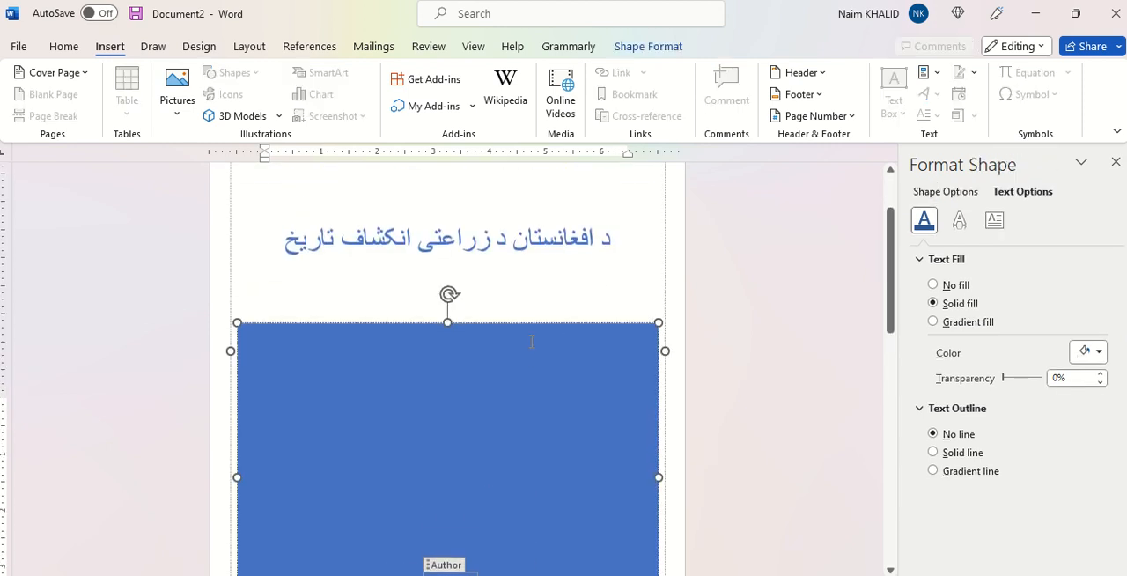
{"action": "left_click", "coordinate": [456, 392]}
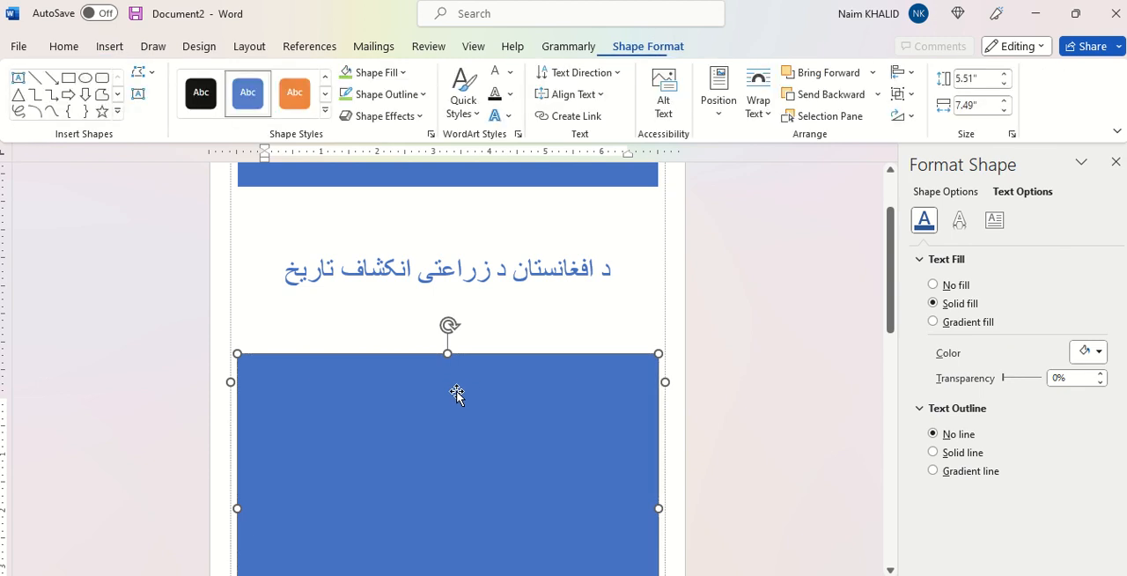
{"action": "left_click", "coordinate": [297, 97]}
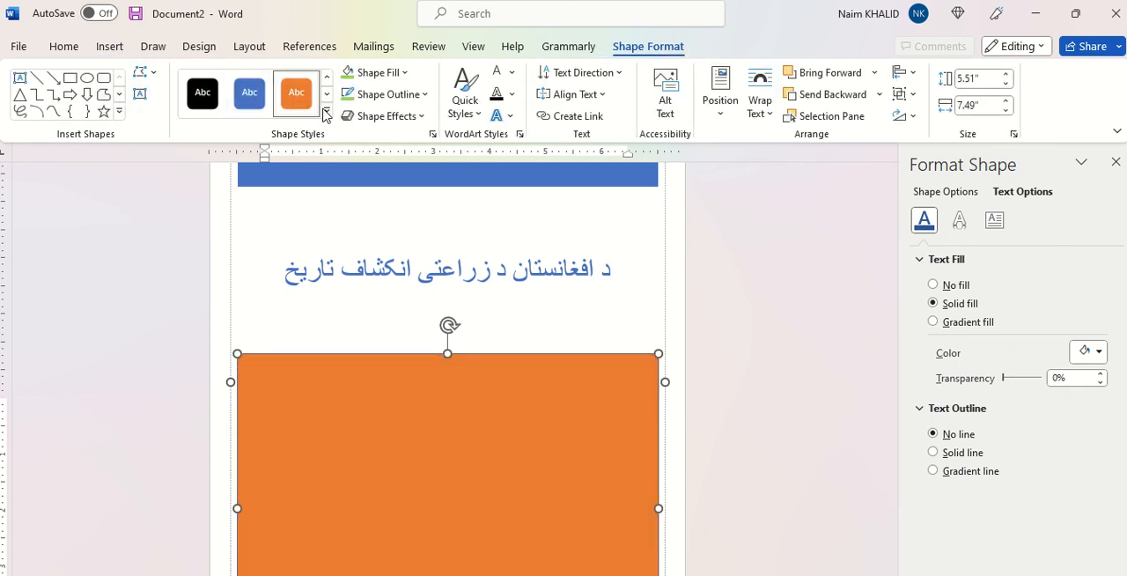
Step: Apply a blue gradient theme style to the cover page's large lower rectangle and deselect it
{"action": "left_click", "coordinate": [326, 110]}
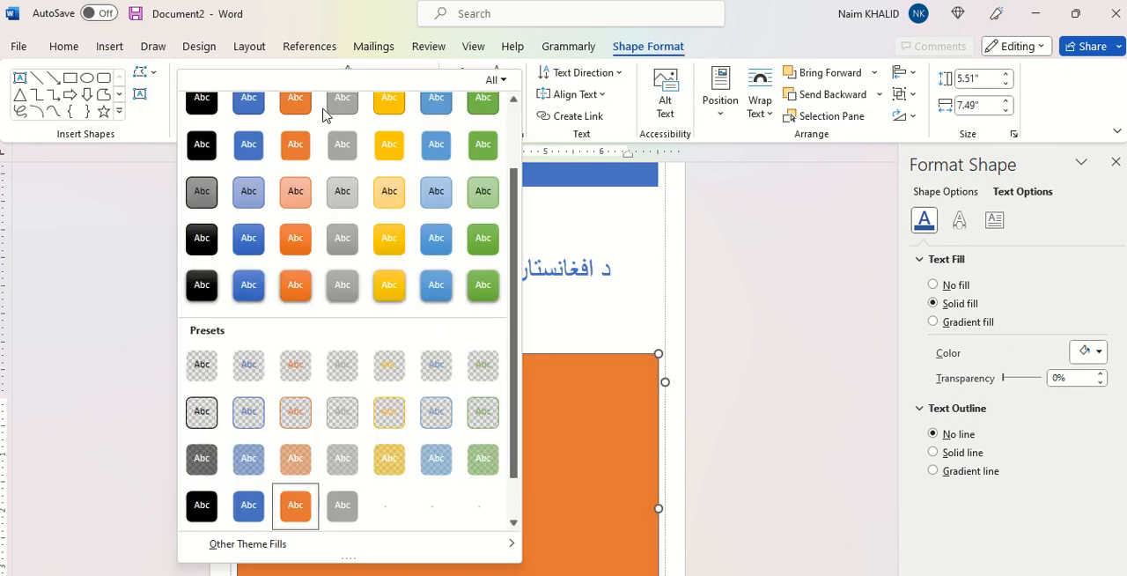
{"action": "left_click", "coordinate": [247, 240]}
{"action": "scroll", "coordinate": [500, 280], "scroll_direction": "up", "scroll_amount": 2}
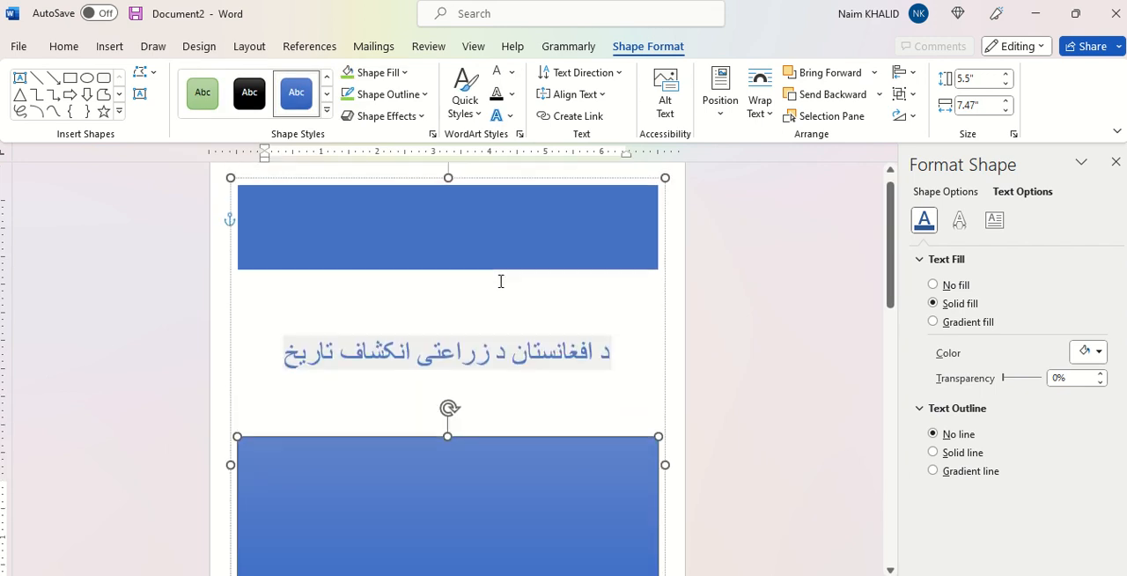
{"action": "left_click", "coordinate": [719, 364]}
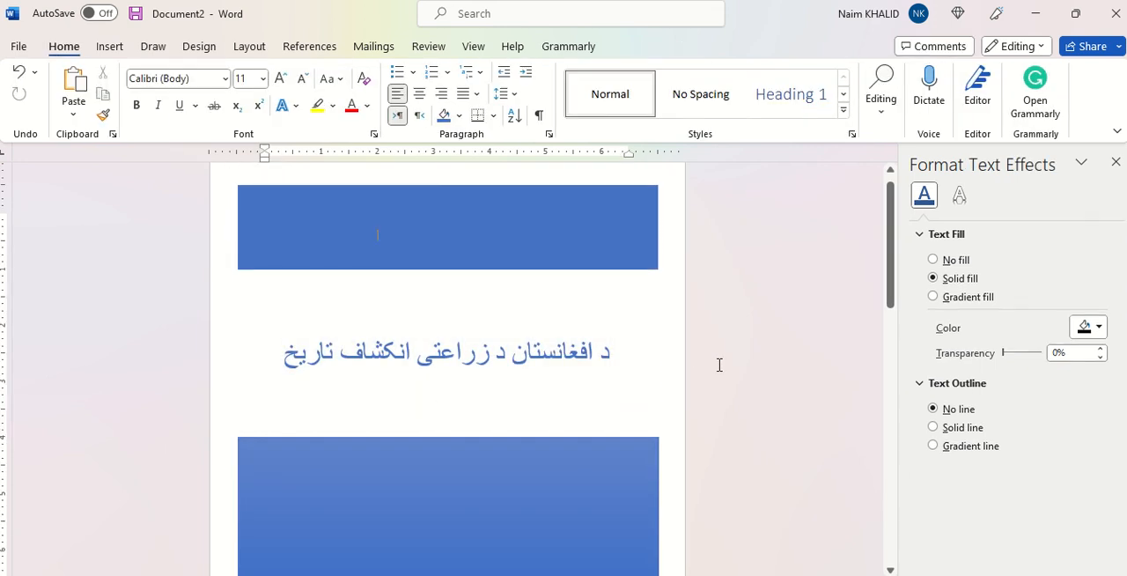